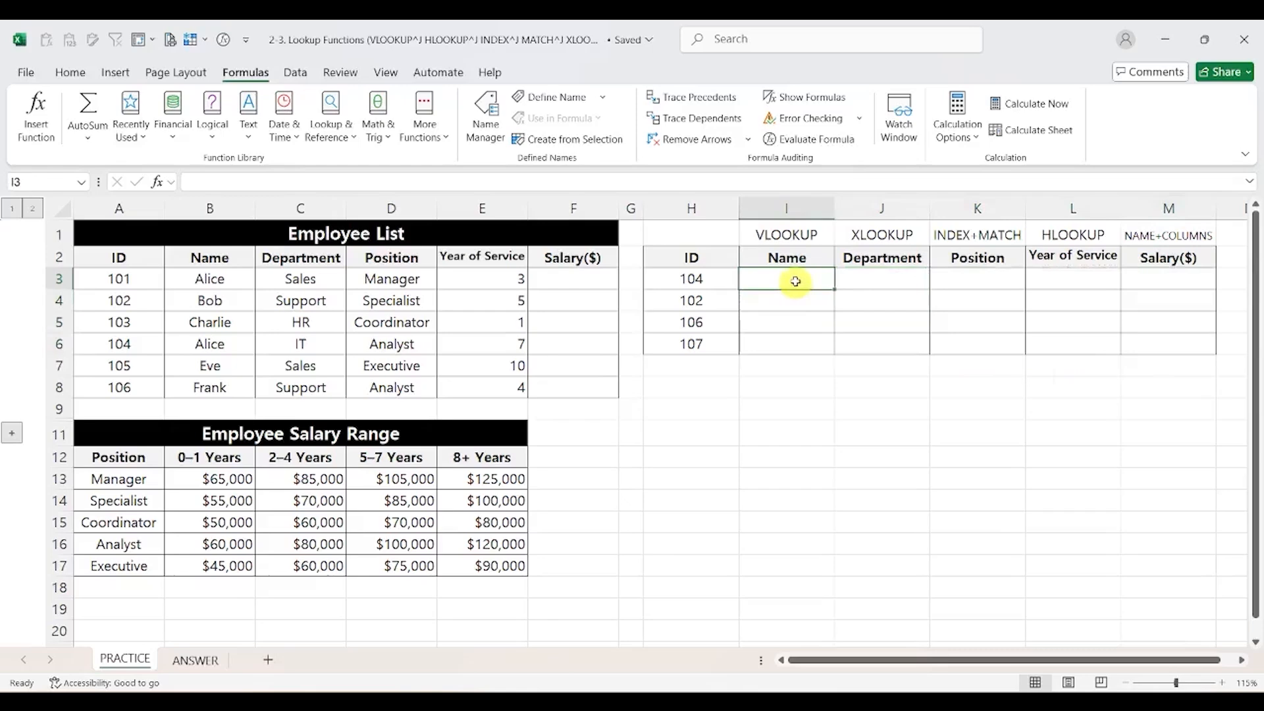
# Enter =VLOOKUP(H3,$A$2:$F$8,2,0) in cell I3 to look up the employee's name by ID.
pyautogui.write('=VLOOKUP(')
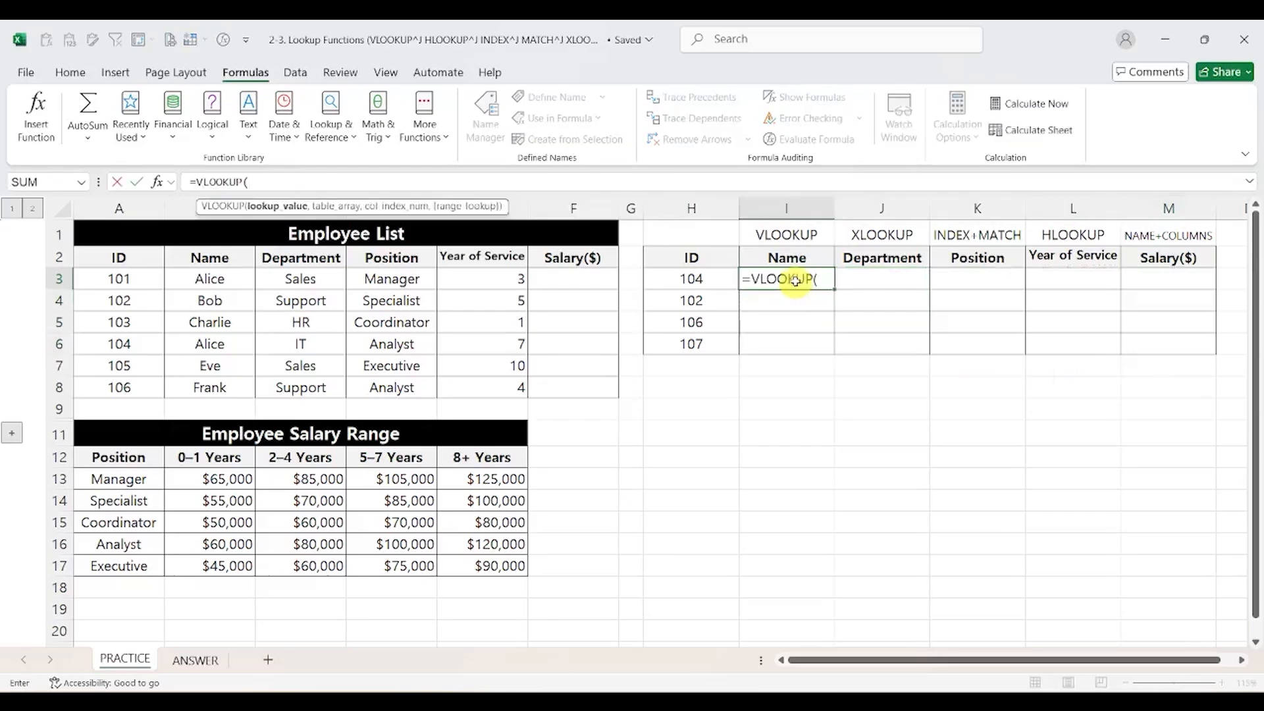
pyautogui.click(709, 282)
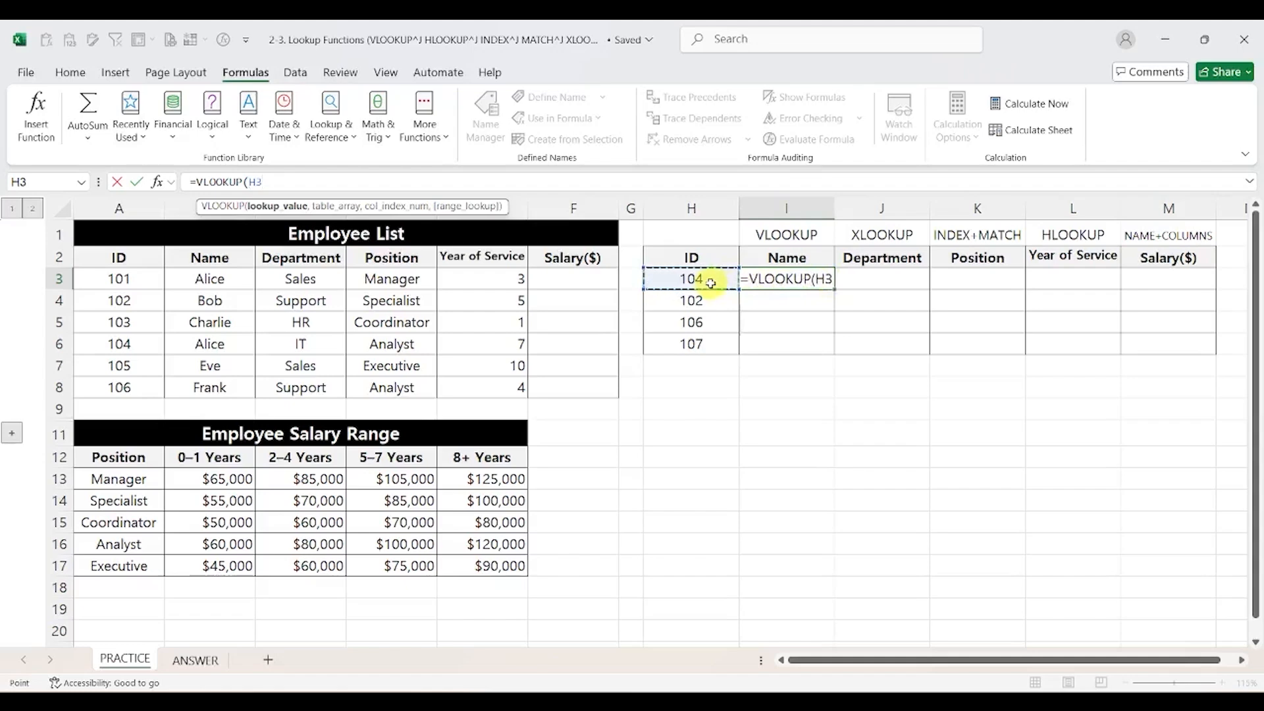
pyautogui.write(',')
pyautogui.moveTo(135, 258); pyautogui.dragTo(575, 382)
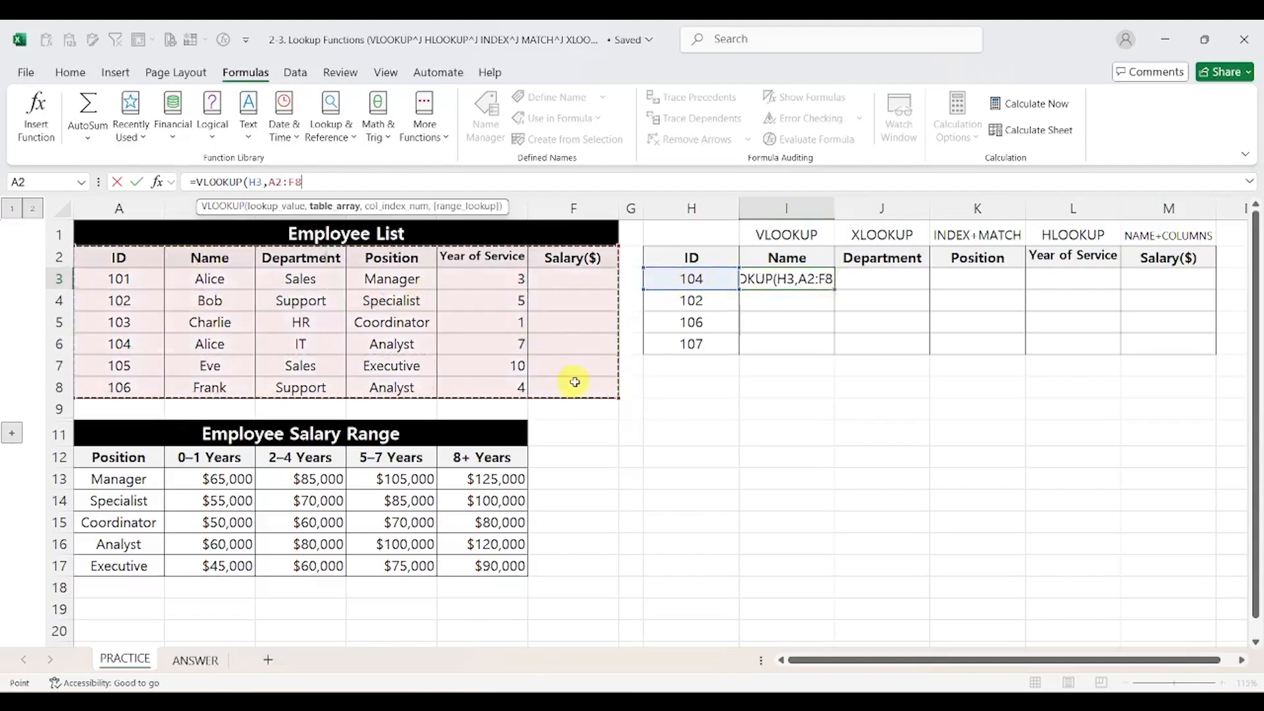
pyautogui.press('F4')
pyautogui.write(',')
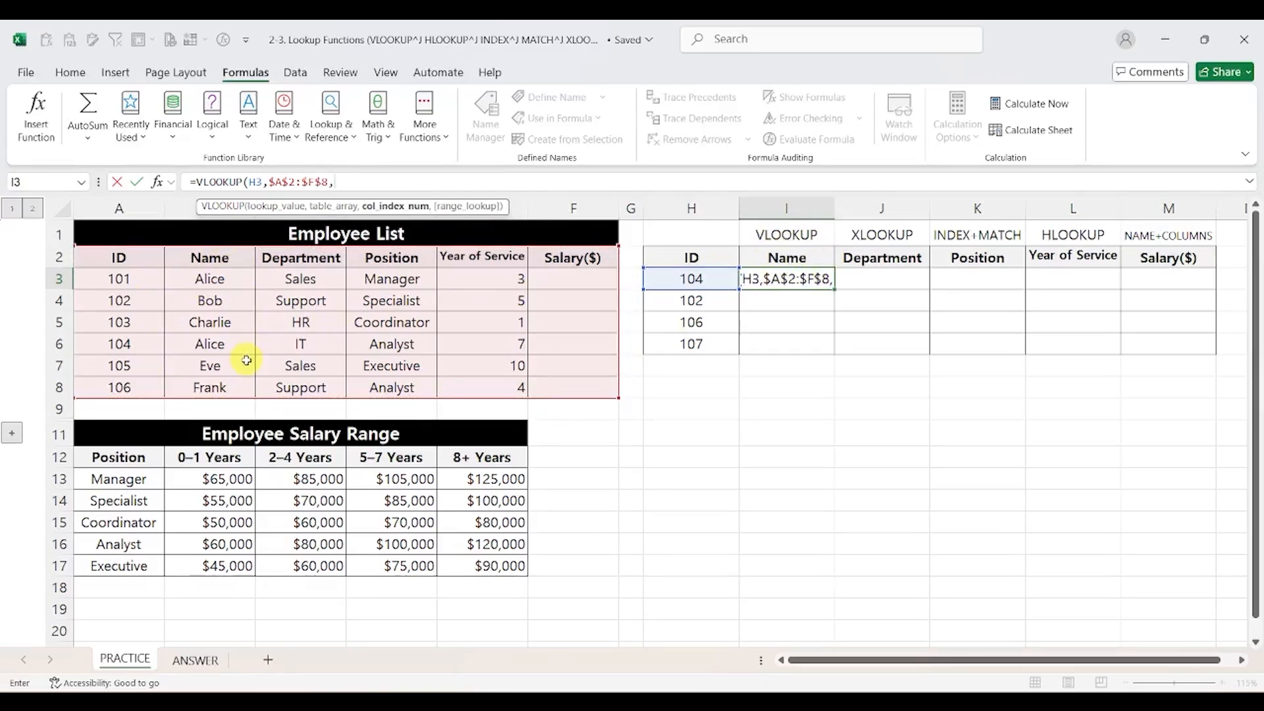
pyautogui.write('2,')
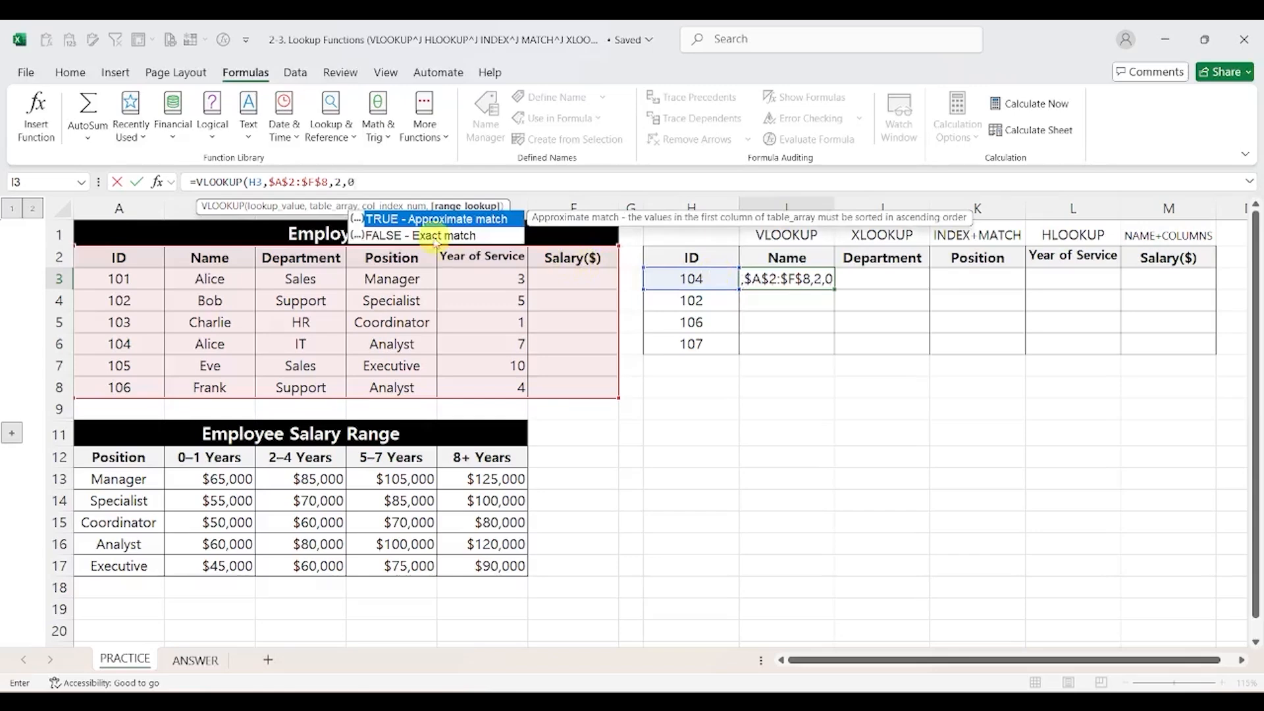
pyautogui.write('0')
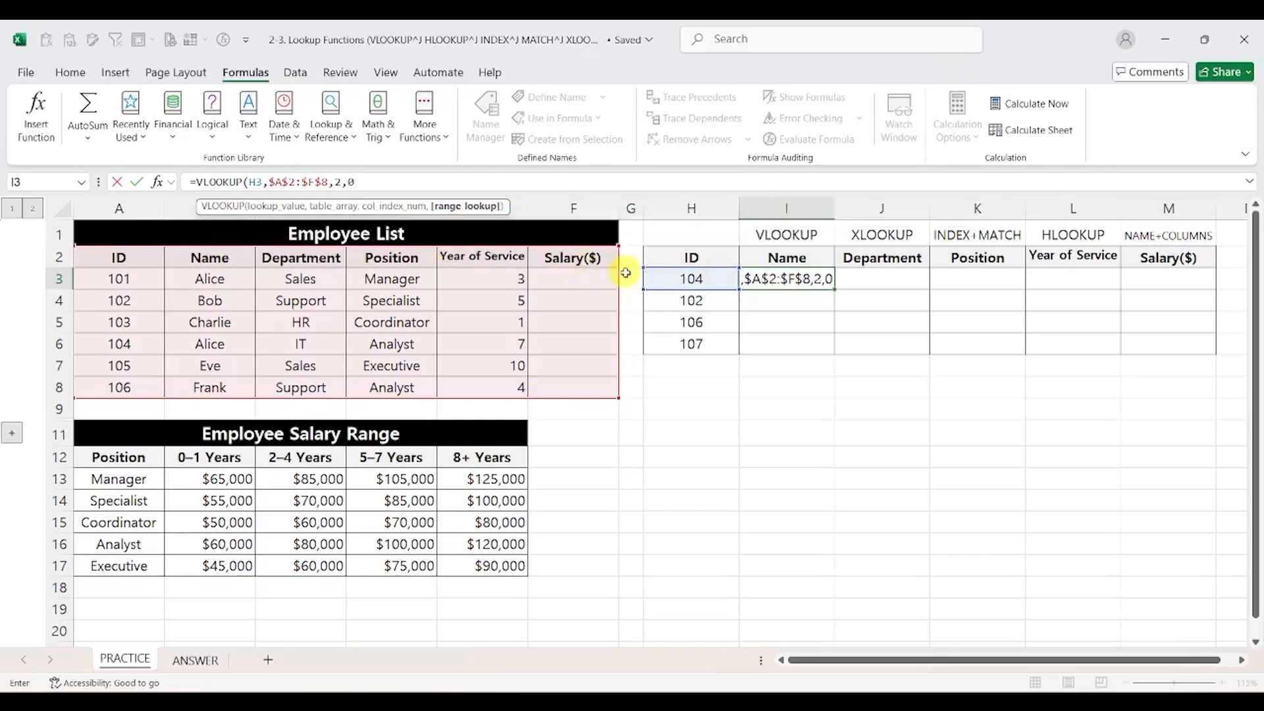
pyautogui.write(')')
pyautogui.press('Return')
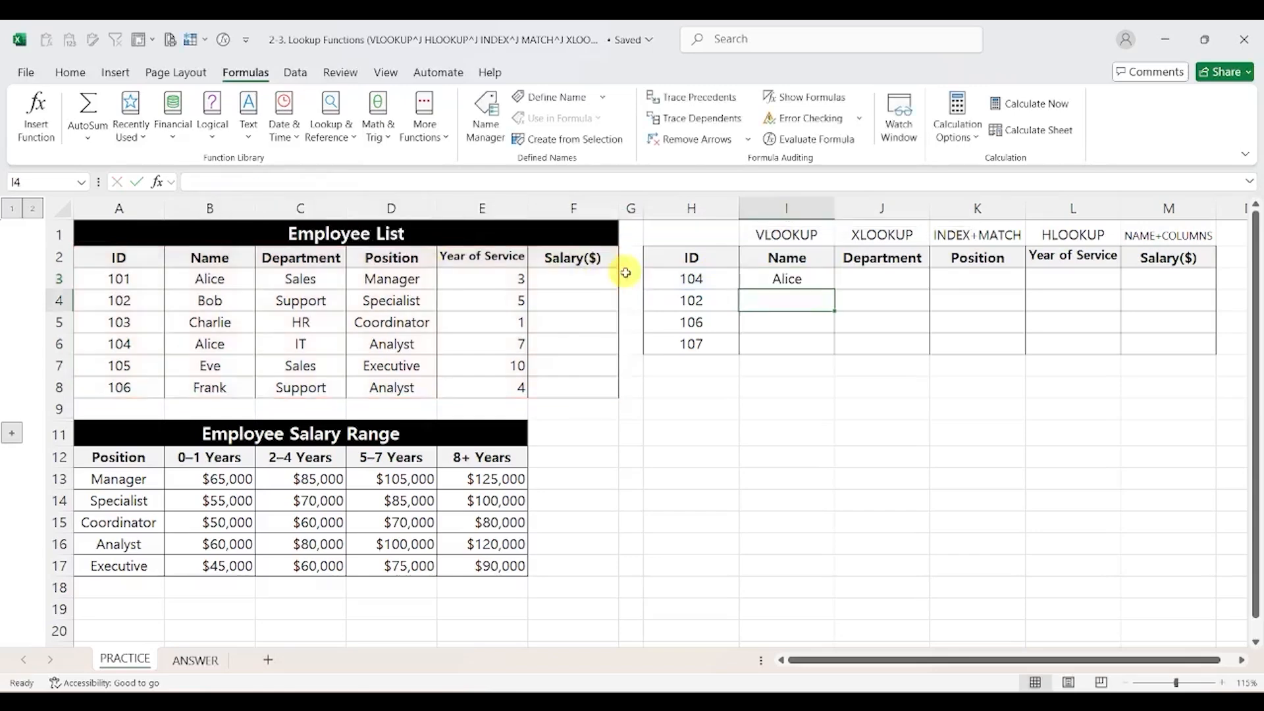
# Copy the VLOOKUP formula from I3 down through I6 and check ID 107 against the IDs in the Employee List.
pyautogui.press('Up')
pyautogui.hotkey('ctrl', 'c')
pyautogui.moveTo(786, 300); pyautogui.dragTo(786, 337)
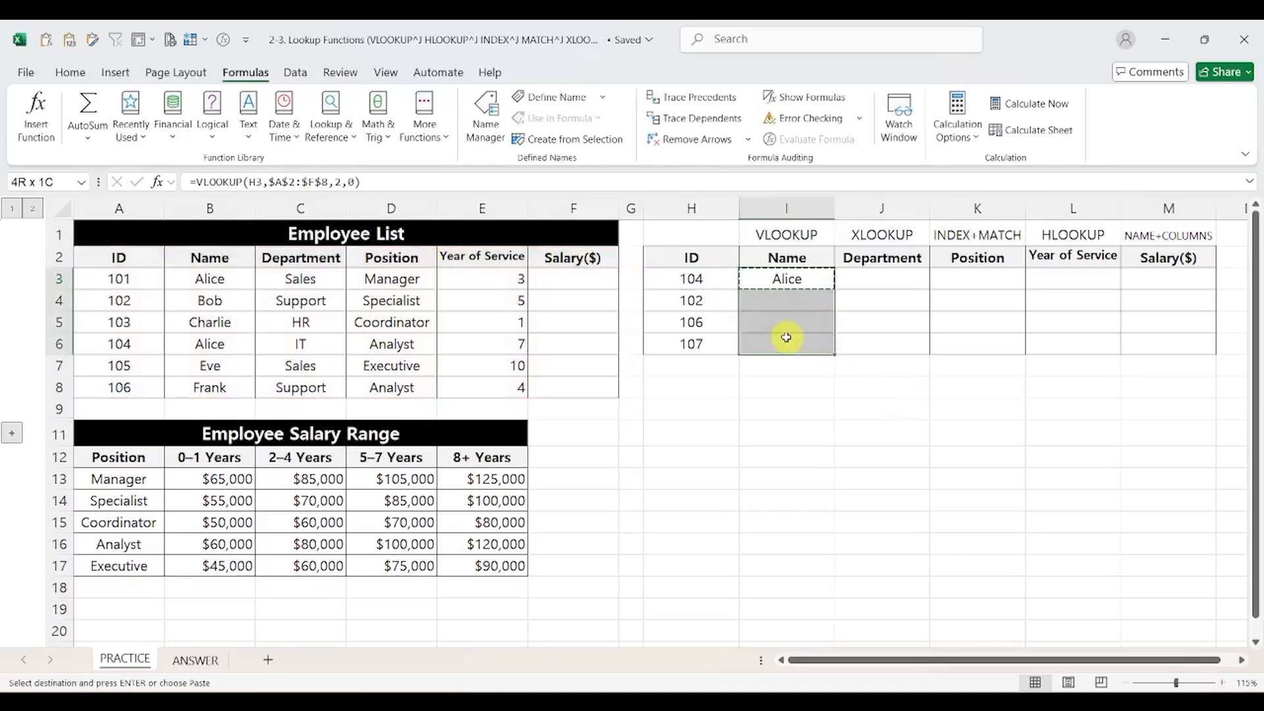
pyautogui.hotkey('ctrl', 'v')
pyautogui.click(811, 342)
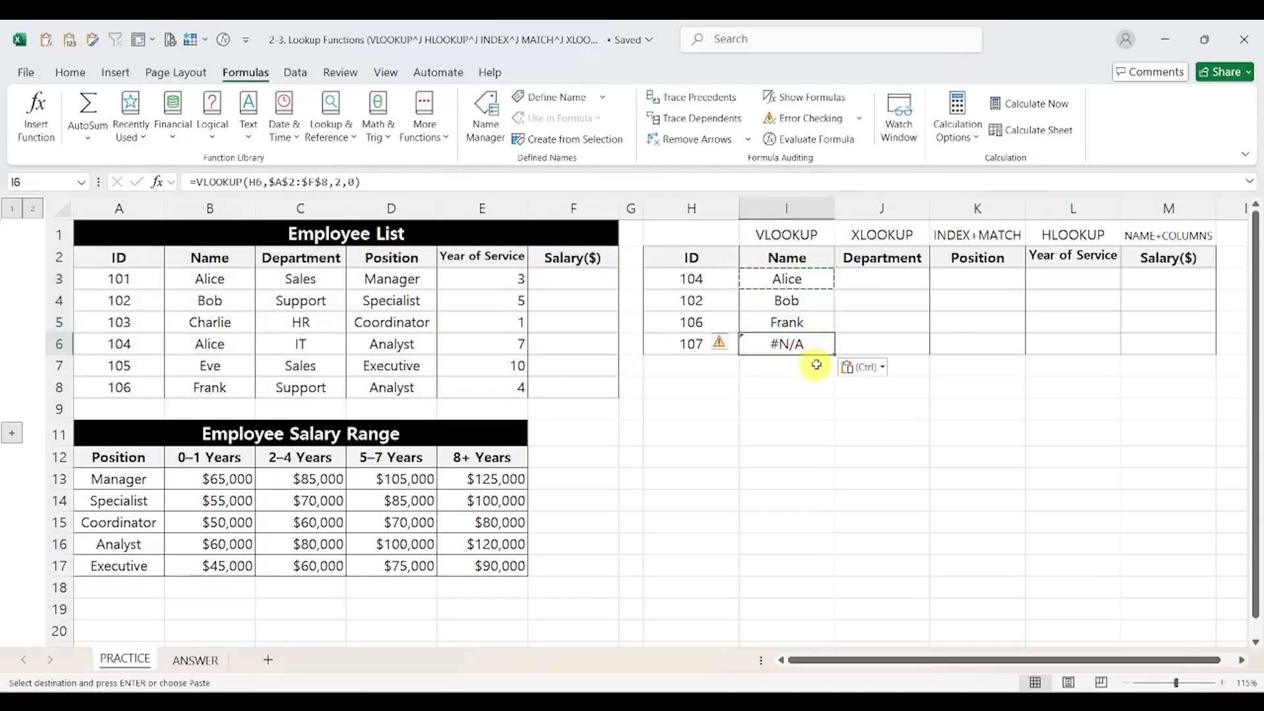
pyautogui.click(704, 343)
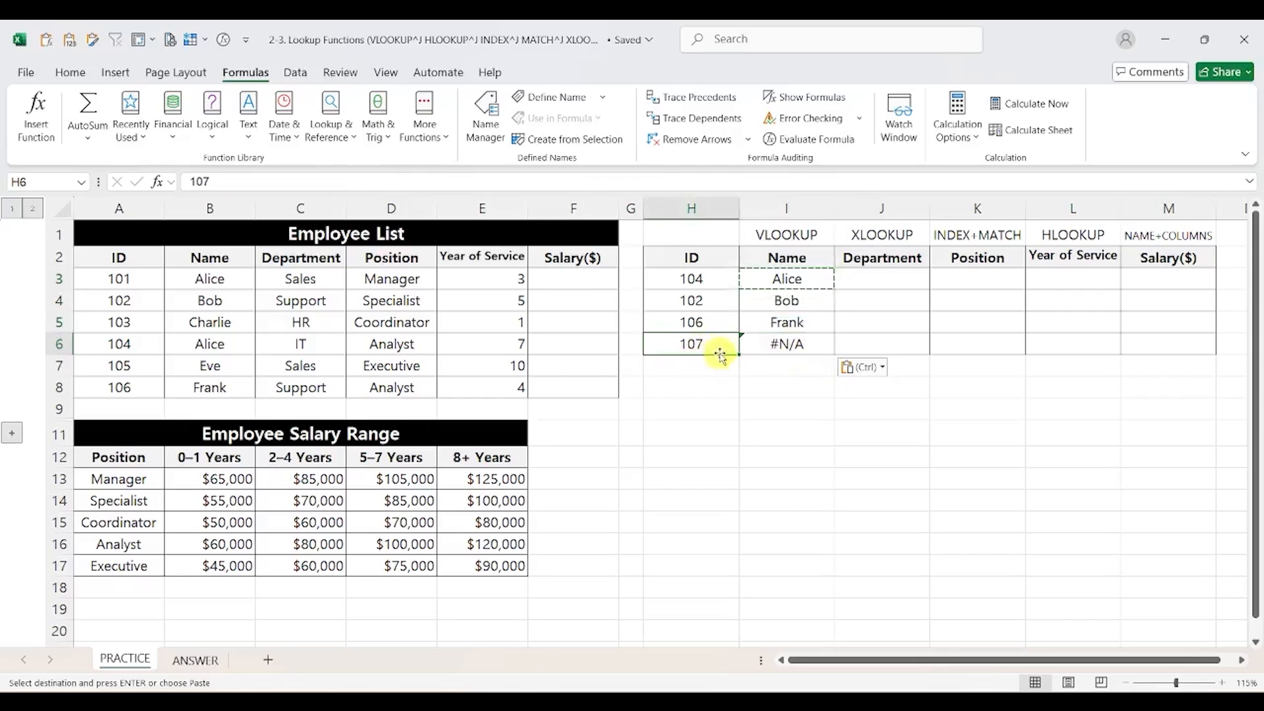
pyautogui.moveTo(158, 281); pyautogui.dragTo(151, 384)
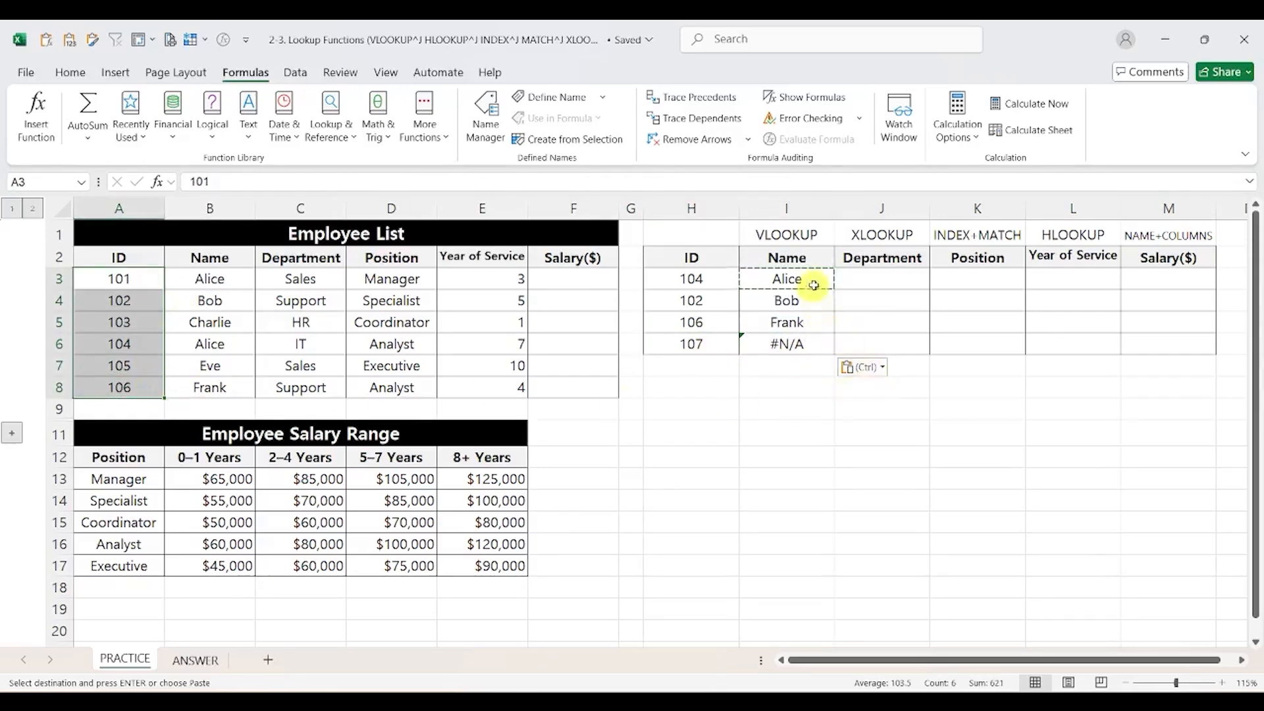
# Wrap the VLOOKUP formula in I3 with IFERROR so that a missing ID returns "NOT EXIST".
pyautogui.click(813, 285)
pyautogui.click(199, 182)
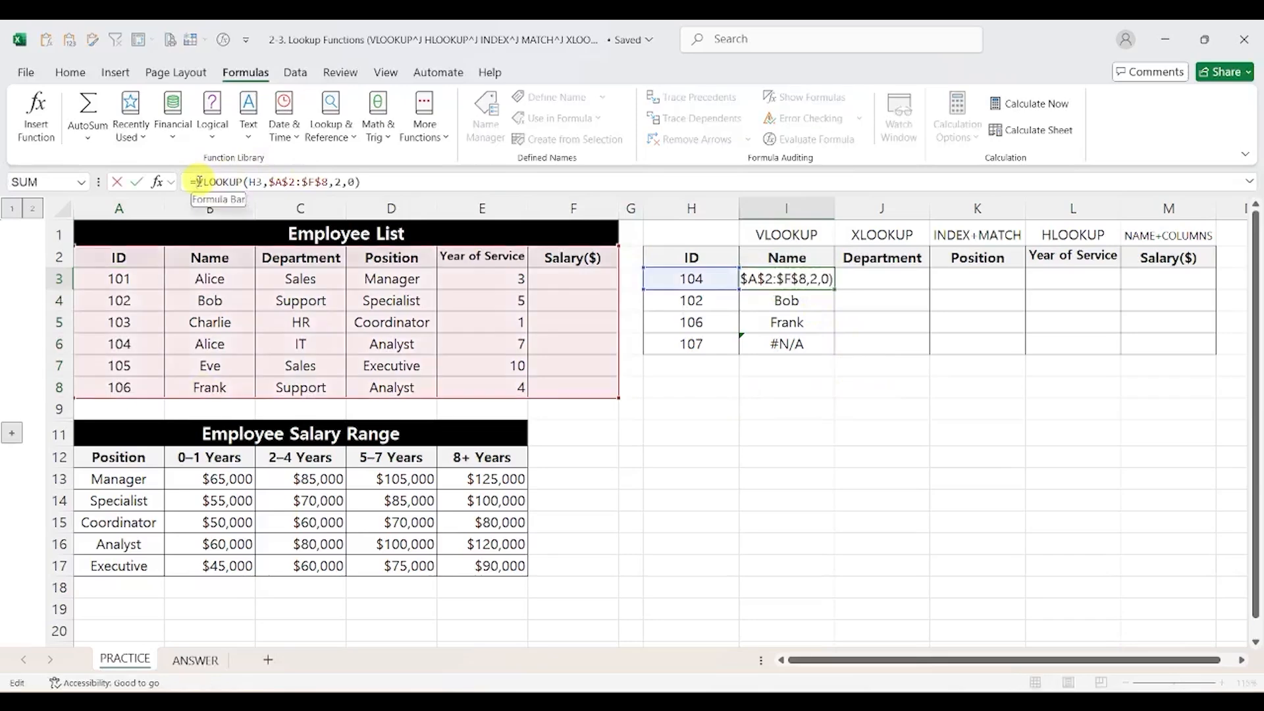
pyautogui.write('IFERROR')
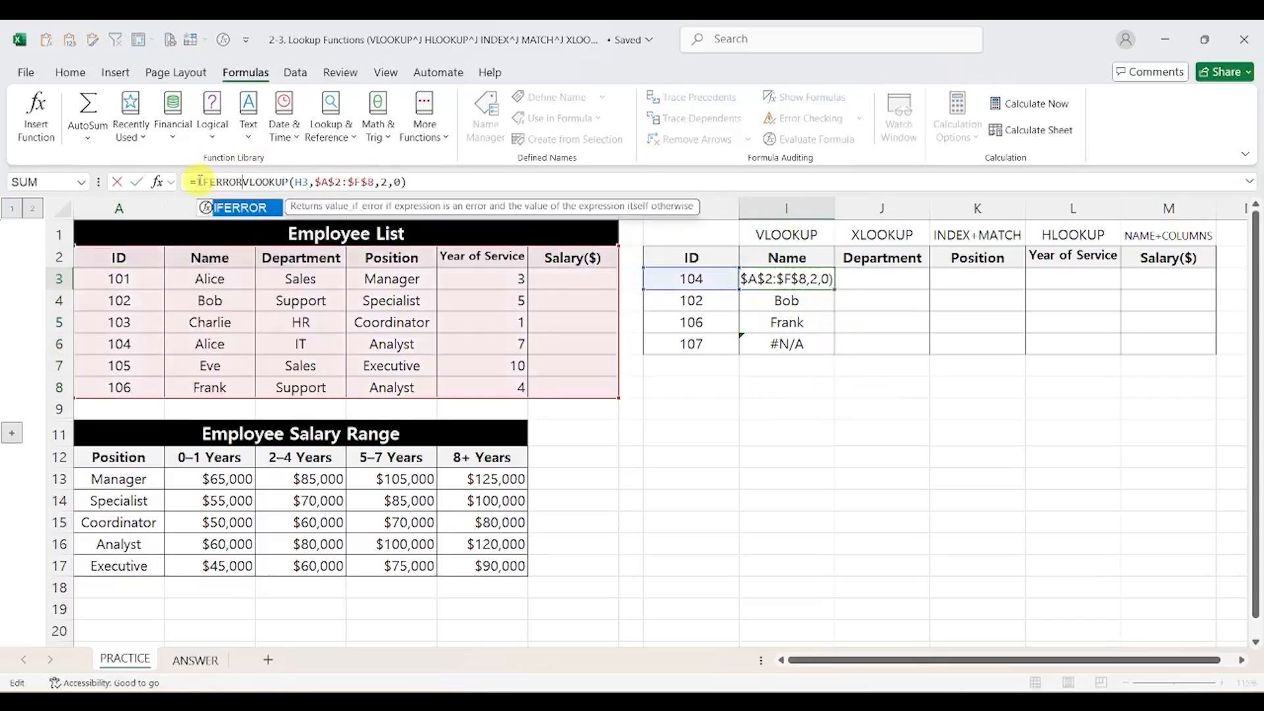
pyautogui.write('(')
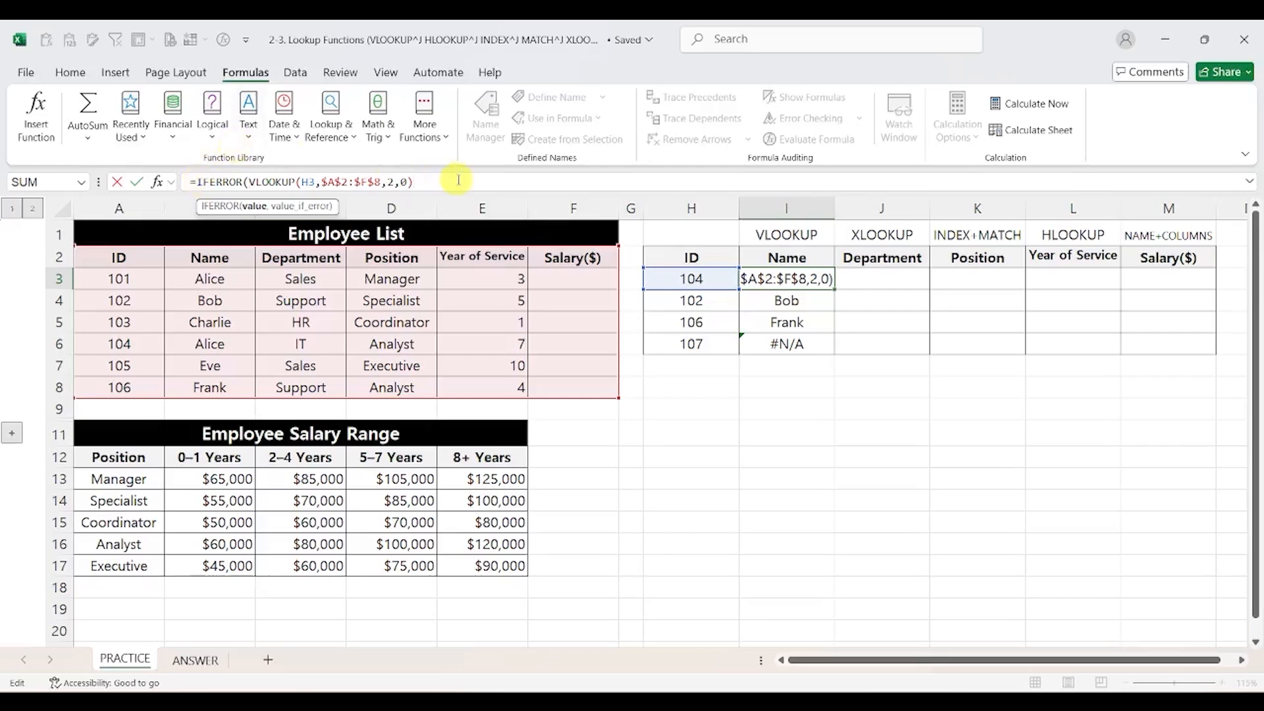
pyautogui.write(',"NOT')
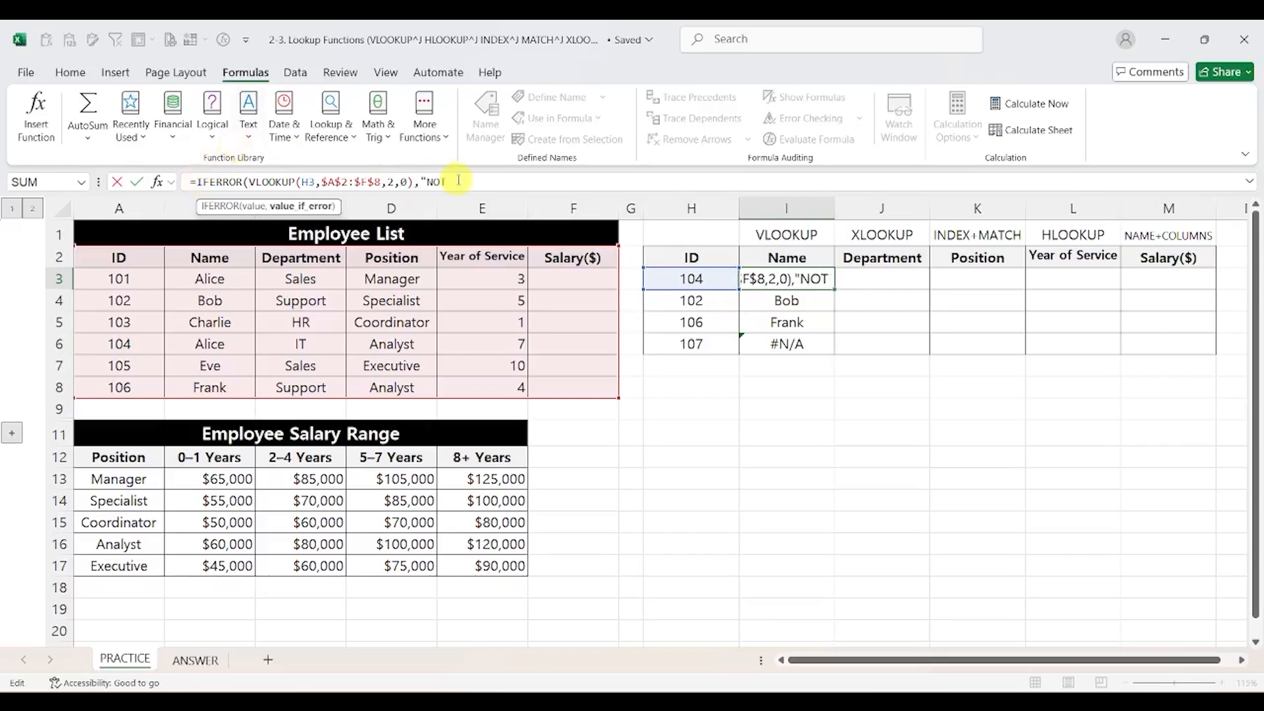
pyautogui.write(' EXIST")')
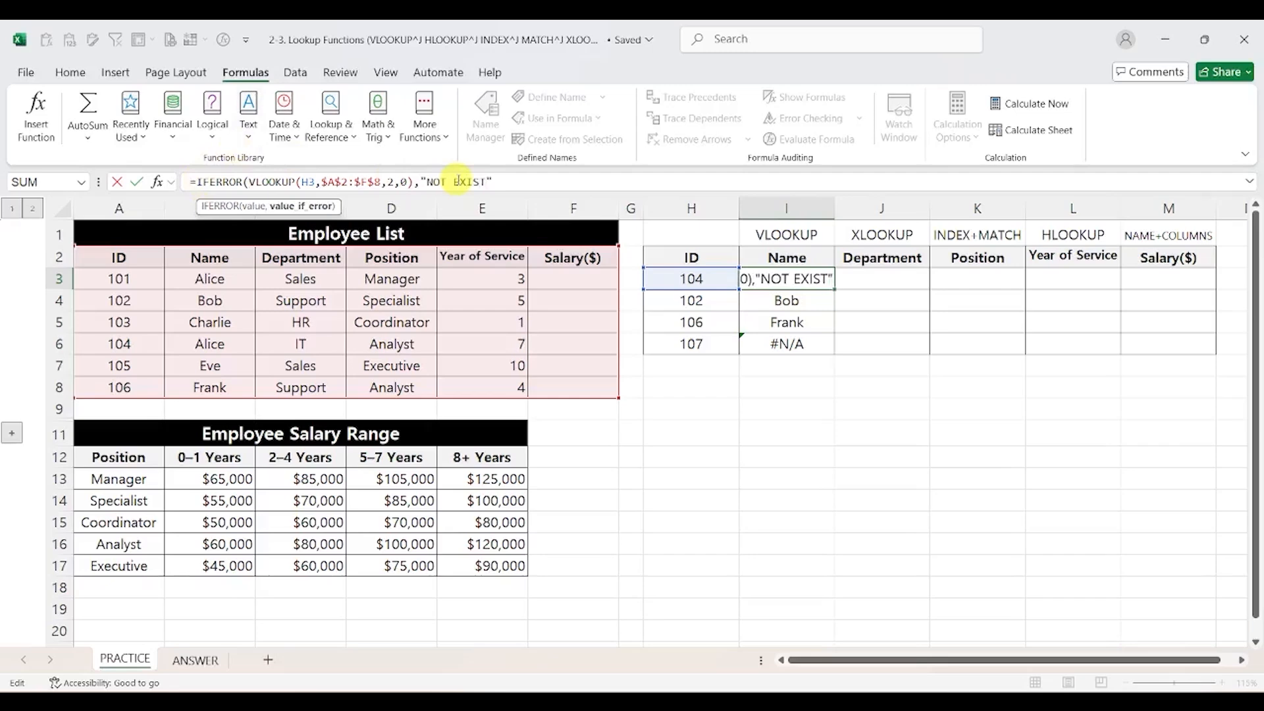
pyautogui.press('Return')
# Copy the IFERROR lookup formula from I3 down through I6.
pyautogui.press('Up')
pyautogui.hotkey('ctrl', 'c')
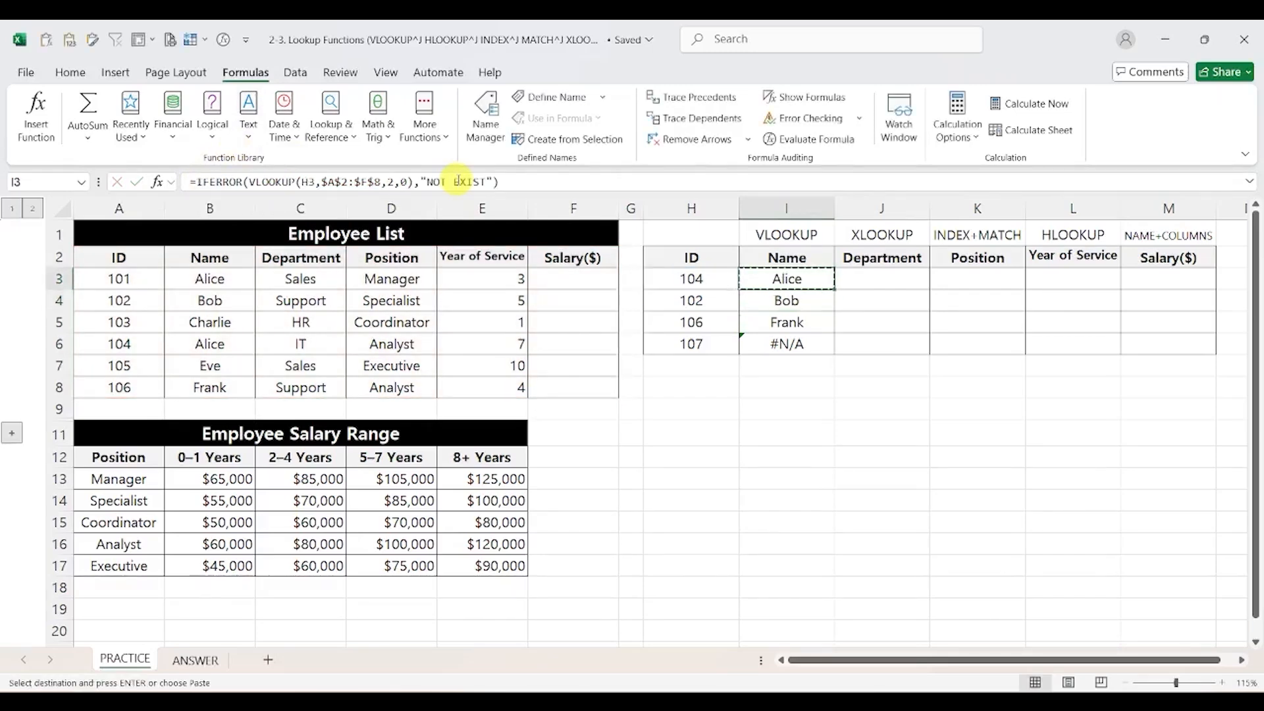
pyautogui.hotkey('shift', 'Down')
pyautogui.hotkey('shift', 'Down')
pyautogui.hotkey('shift', 'Down')
pyautogui.hotkey('ctrl', 'v')
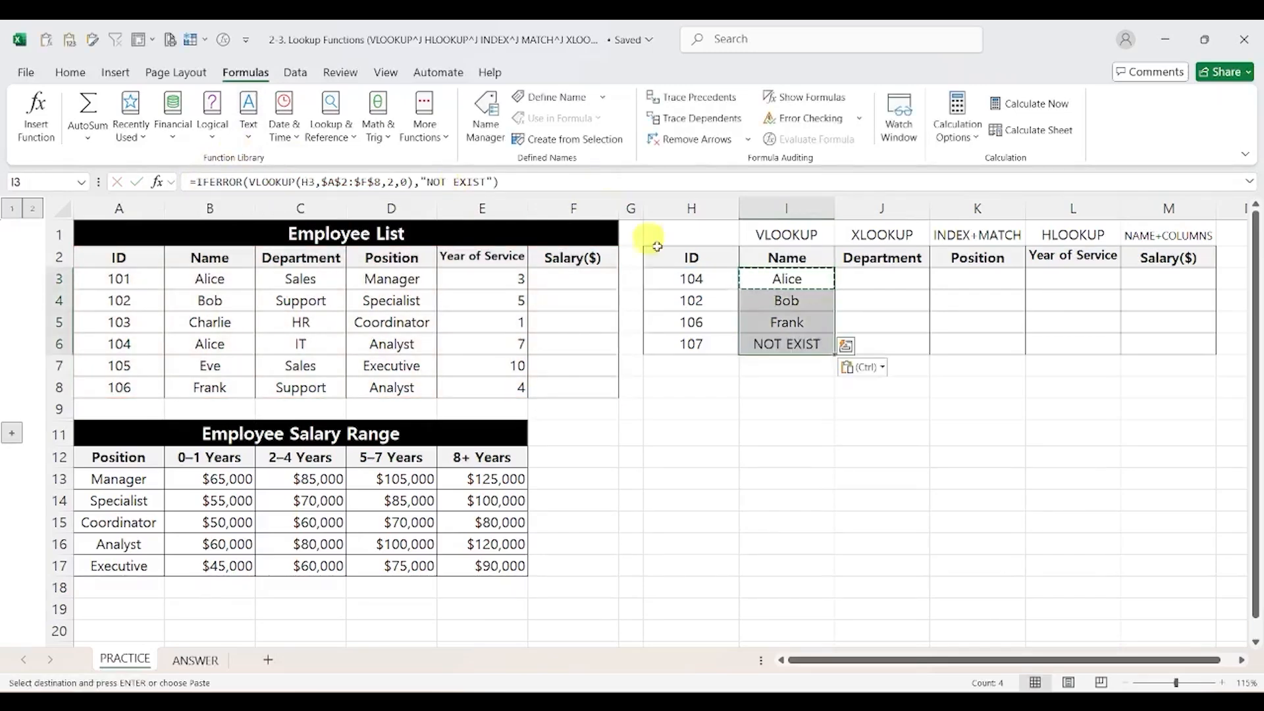
pyautogui.click(761, 362)
pyautogui.click(795, 344)
pyautogui.hotkey('shift', 'space')
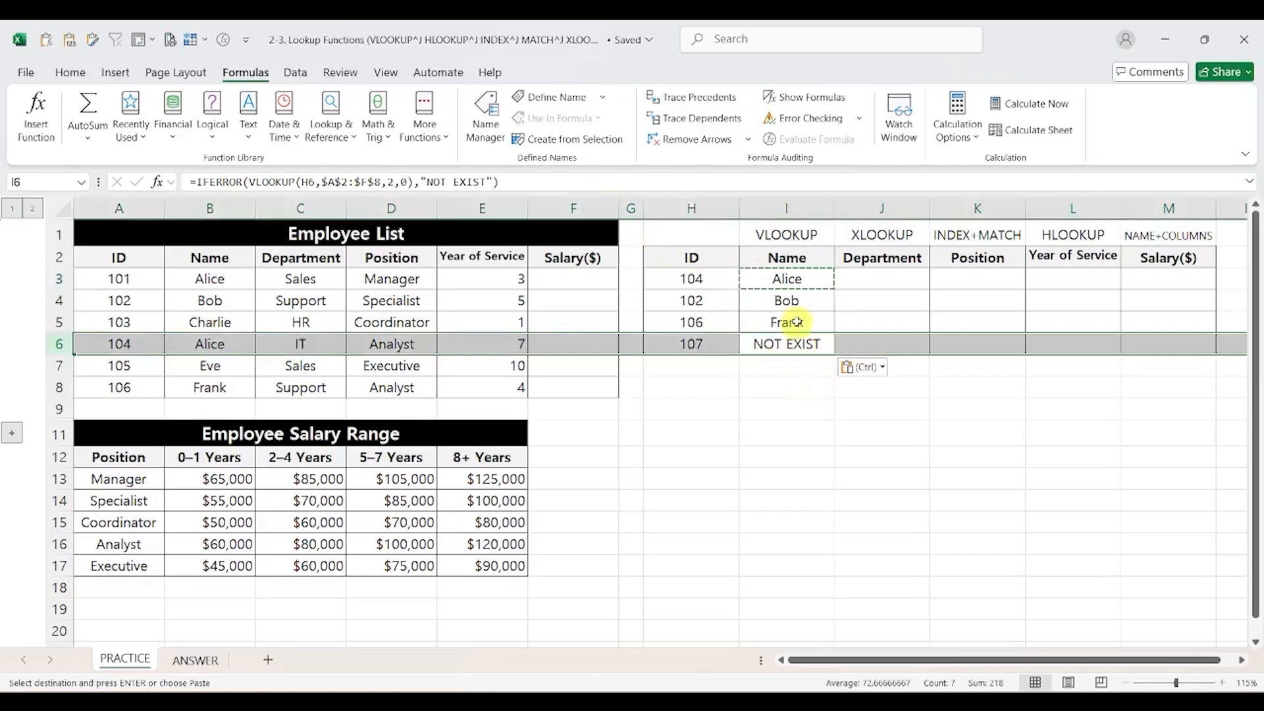
pyautogui.moveTo(793, 322); pyautogui.dragTo(796, 279)
pyautogui.hotkey('shift', 'space')
pyautogui.click(816, 380)
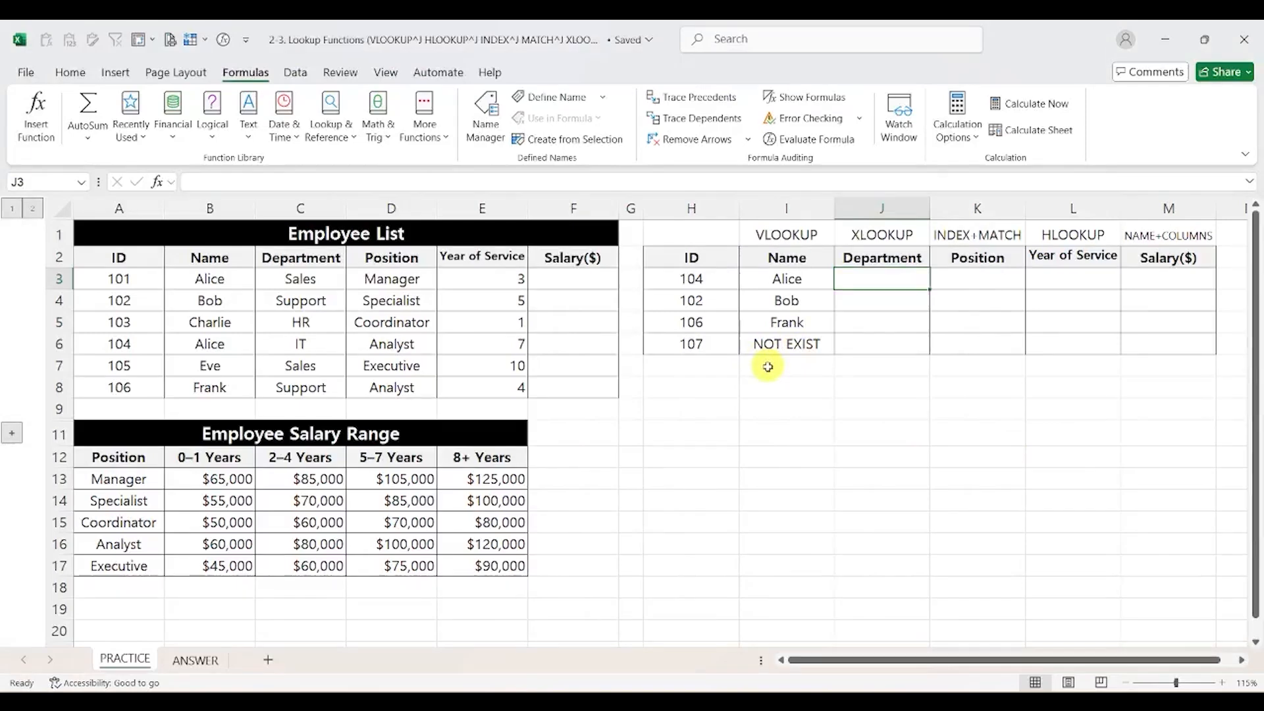
# Move the whole Name column in front of the ID column.
pyautogui.click(227, 200)
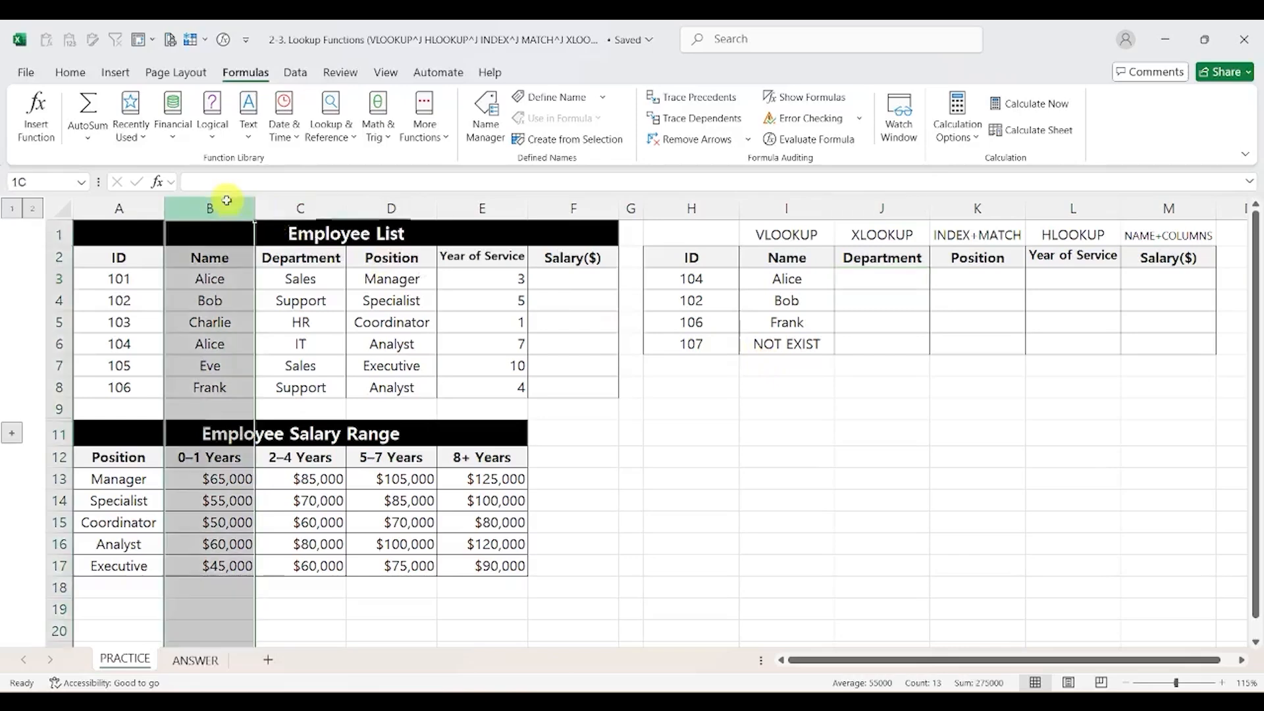
pyautogui.hotkey('ctrl', 'c')
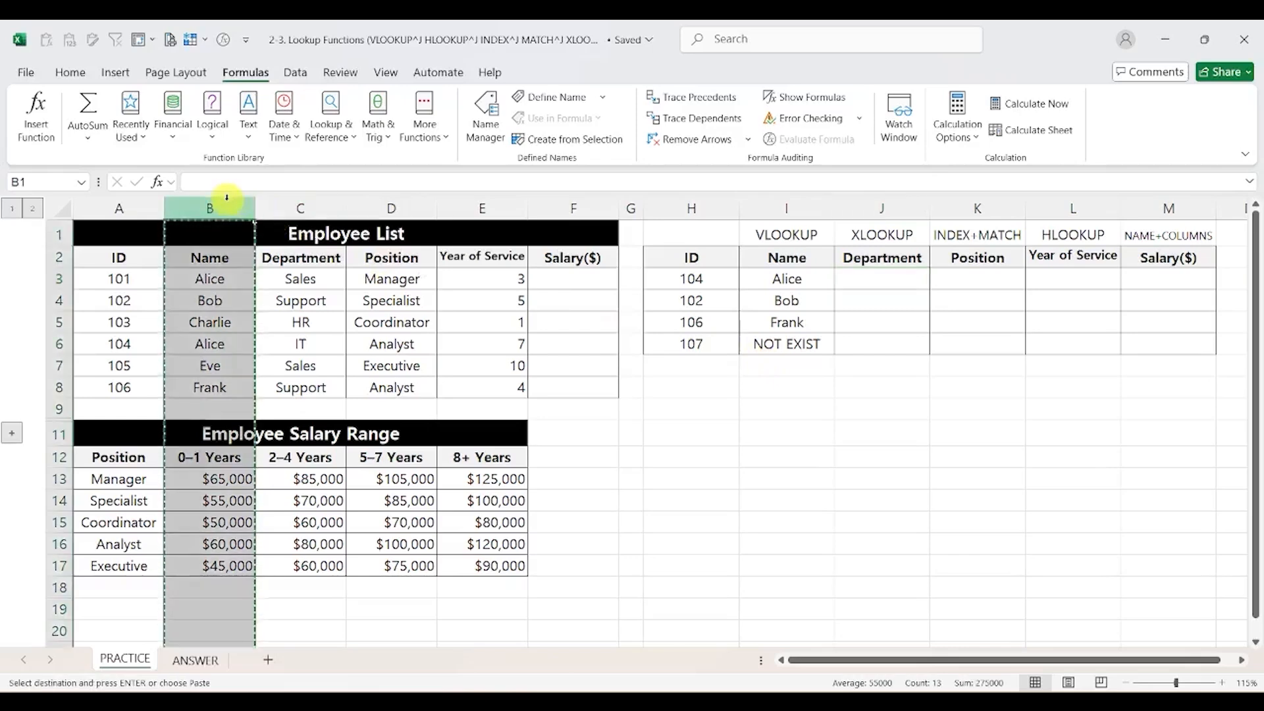
pyautogui.hotkey('ctrl', 'Home')
pyautogui.hotkey('ctrl', '+')
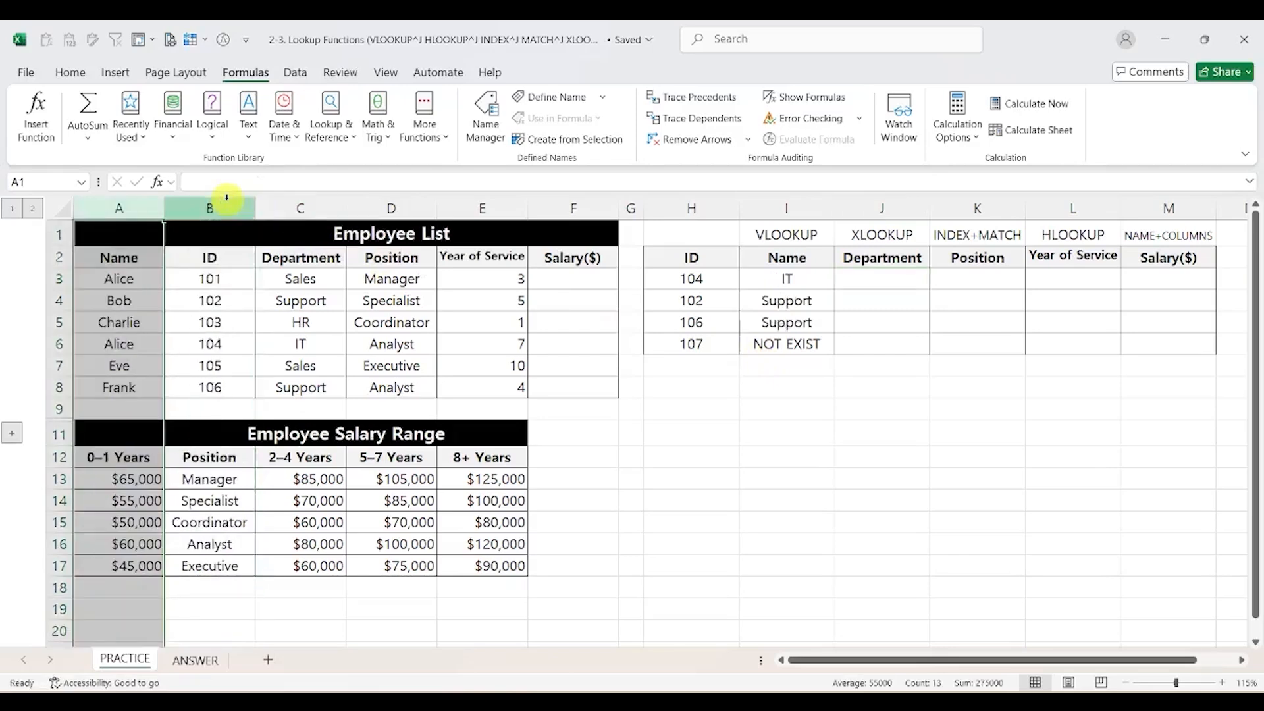
# Inspect the table range used by the lookup formula in I3 and undo the Name column move.
pyautogui.doubleClick(796, 285)
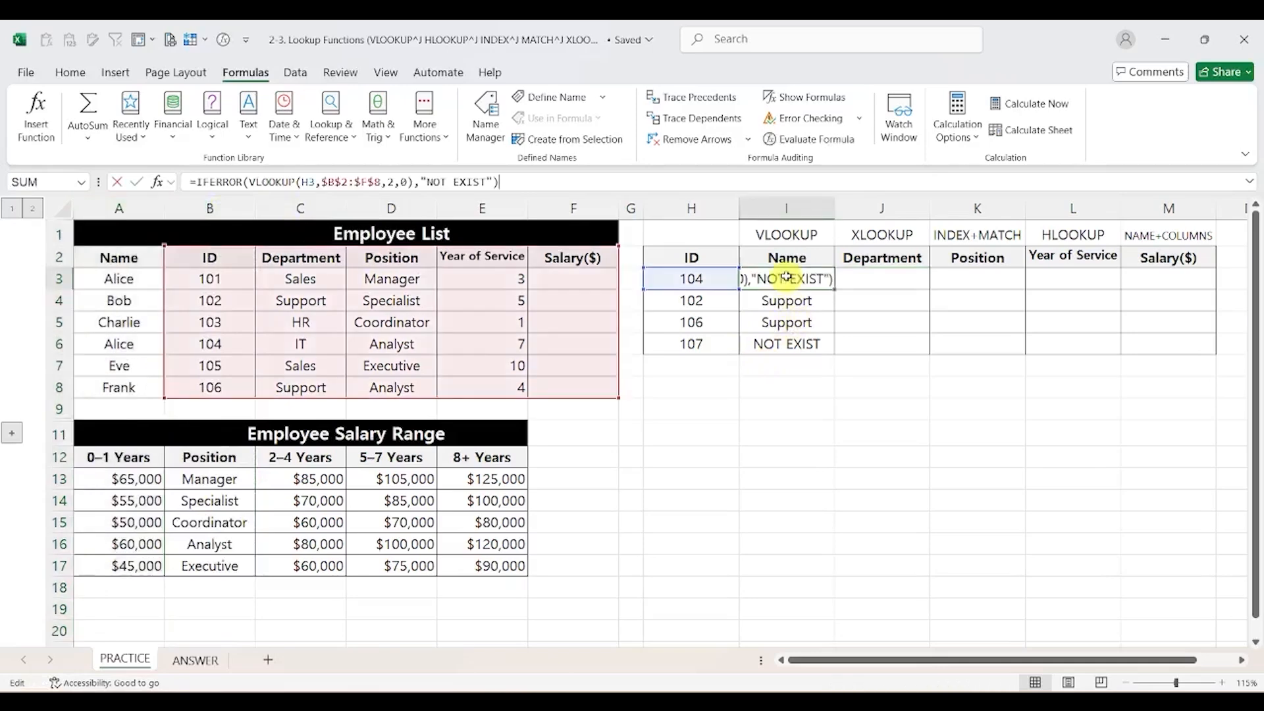
pyautogui.press('Escape')
pyautogui.hotkey('ctrl', 'z')
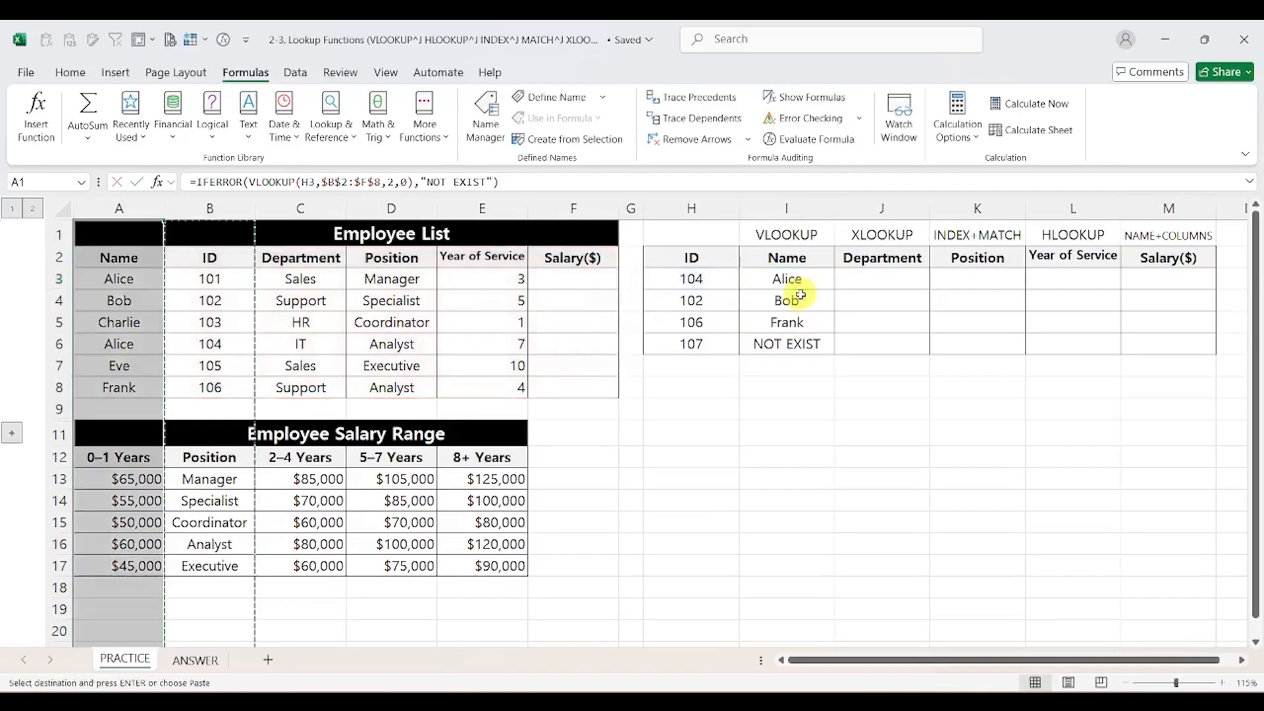
pyautogui.hotkey('ctrl', 'z')
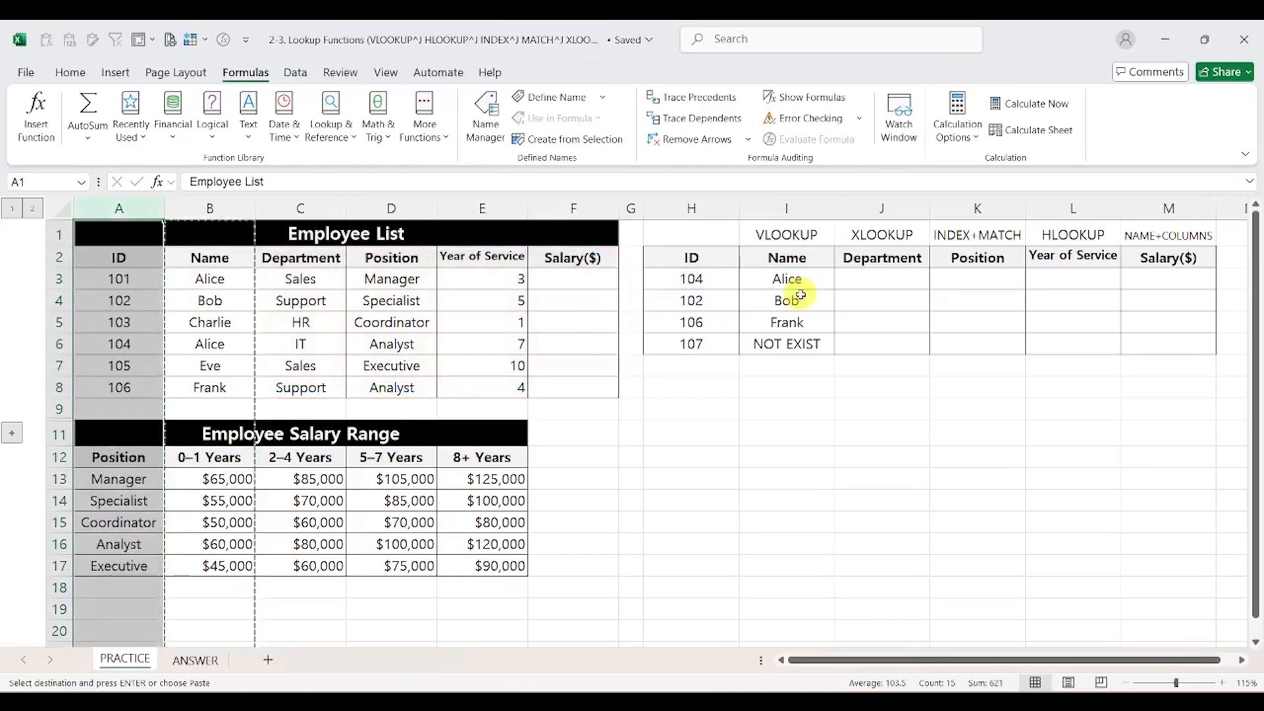
# Enter =VLOOKUP(I3,B2:C8,2,0) in cell J3 to look up the department by employee name.
pyautogui.click(844, 284)
pyautogui.press('Escape')
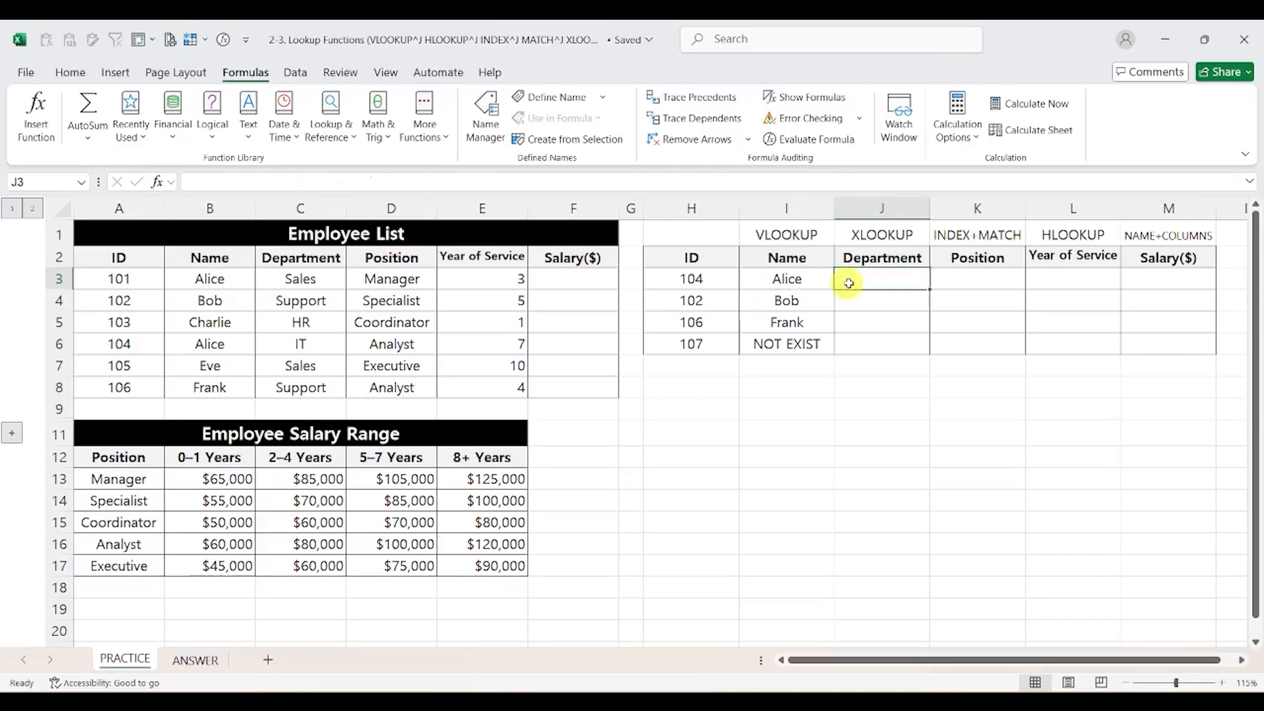
pyautogui.write('=VLOOKUP(')
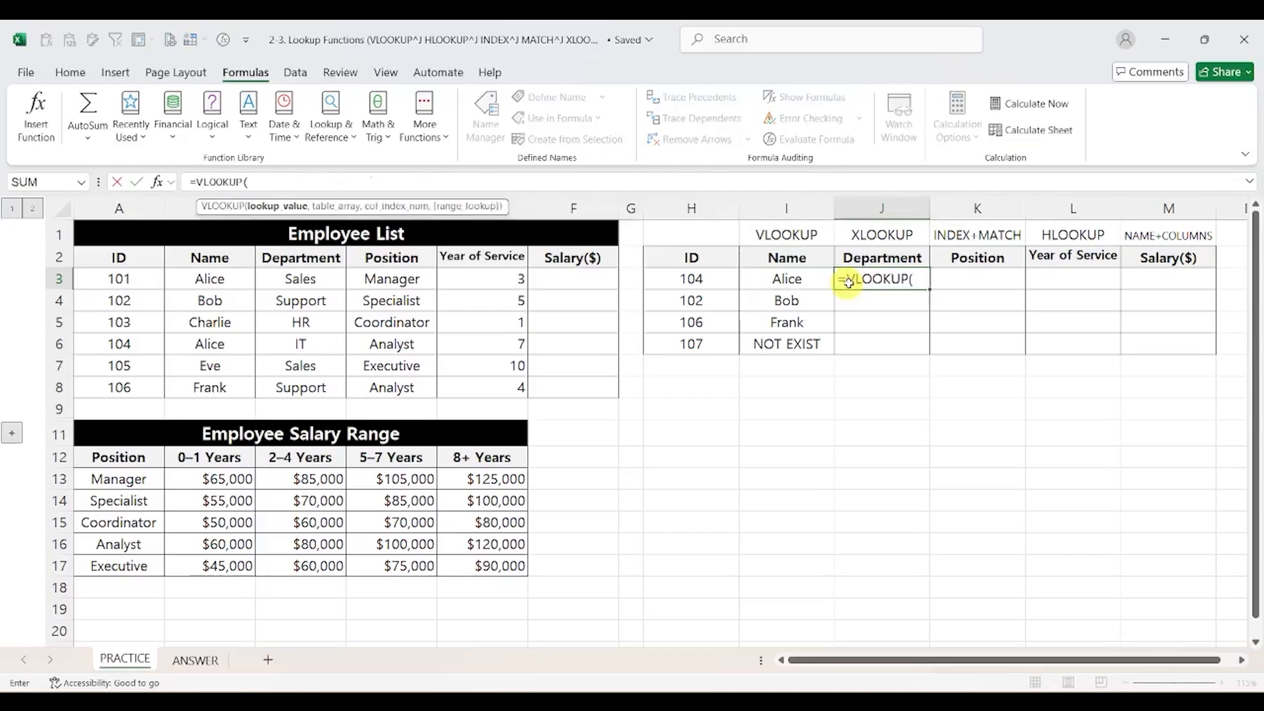
pyautogui.click(824, 275)
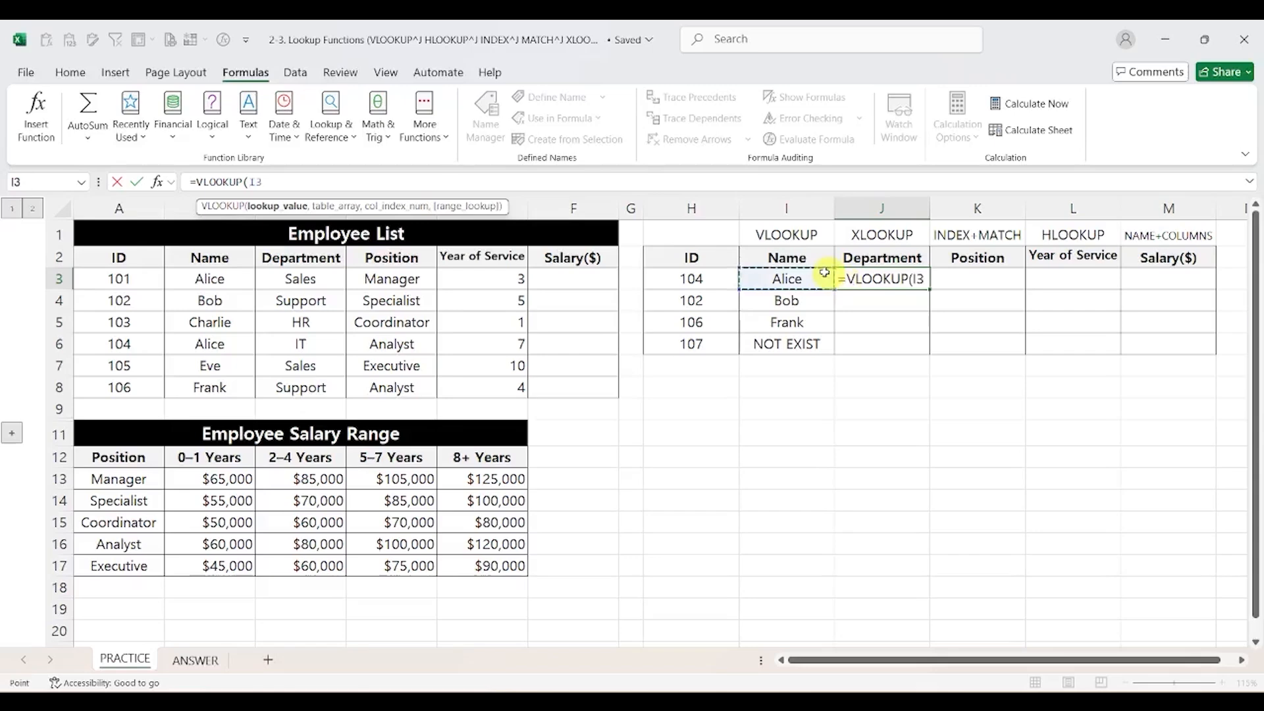
pyautogui.write(',')
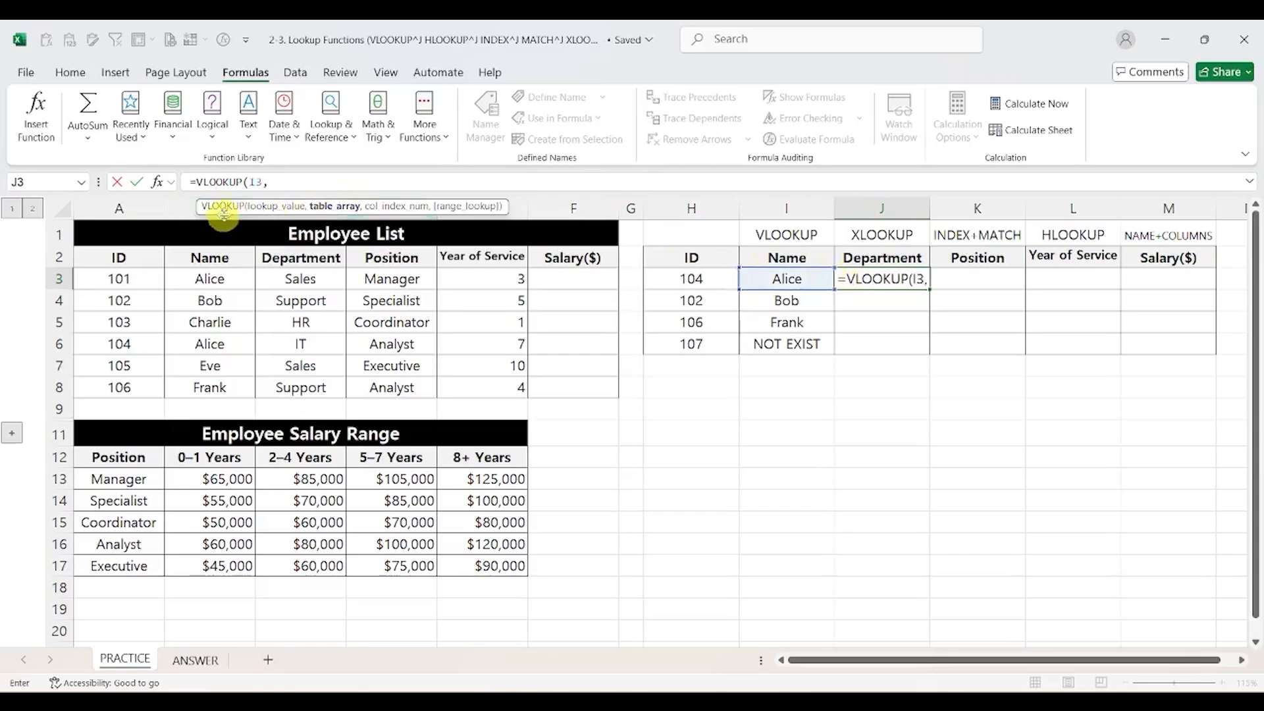
pyautogui.moveTo(198, 258); pyautogui.dragTo(300, 391)
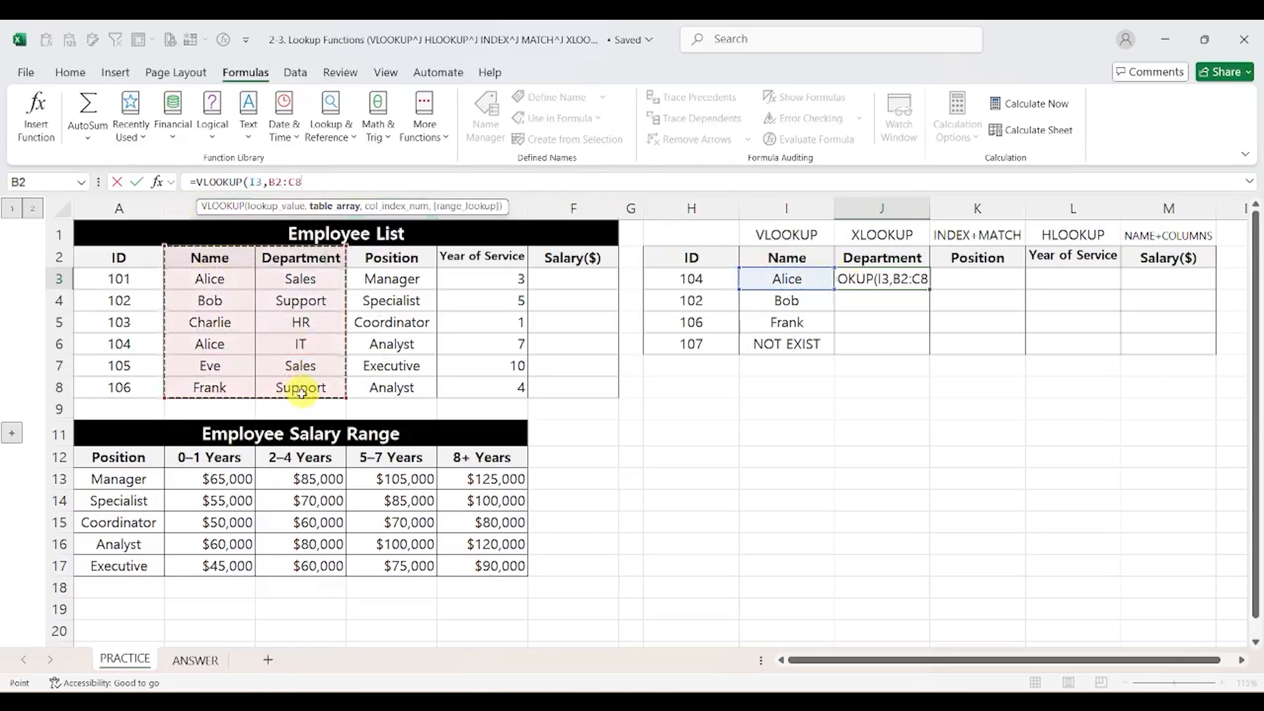
pyautogui.write(',')
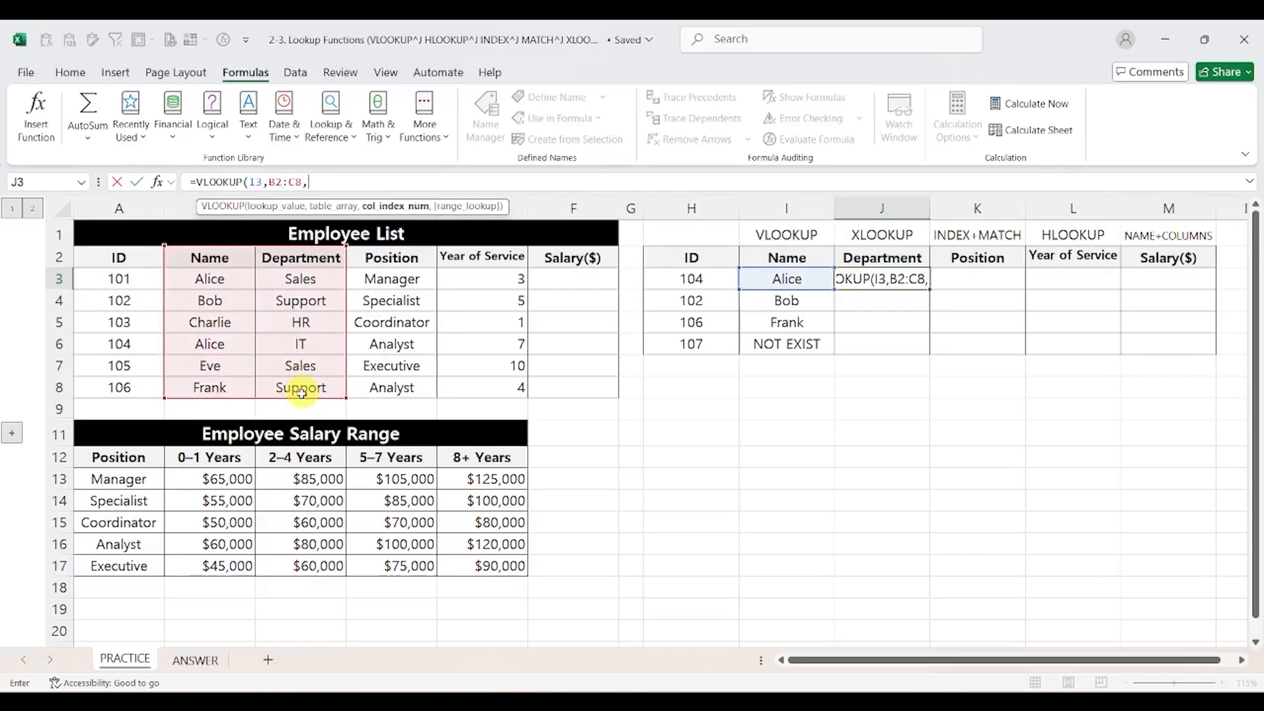
pyautogui.write('2')
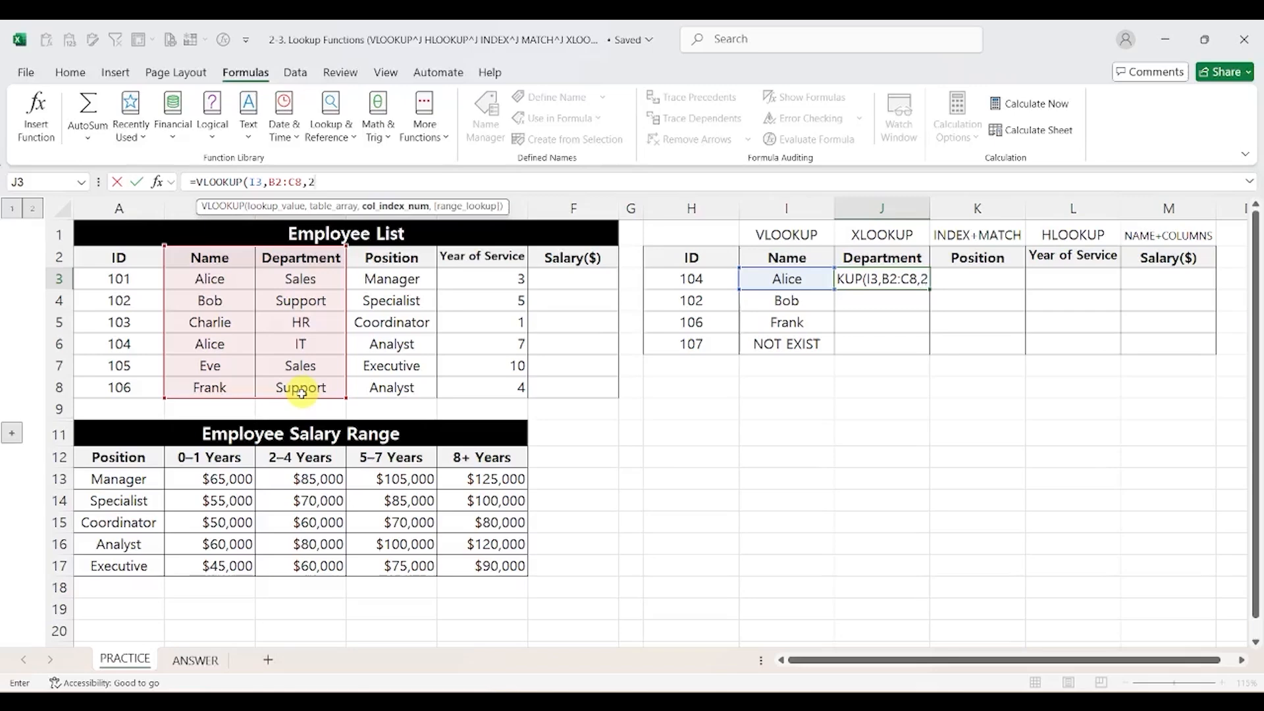
pyautogui.write(',0)')
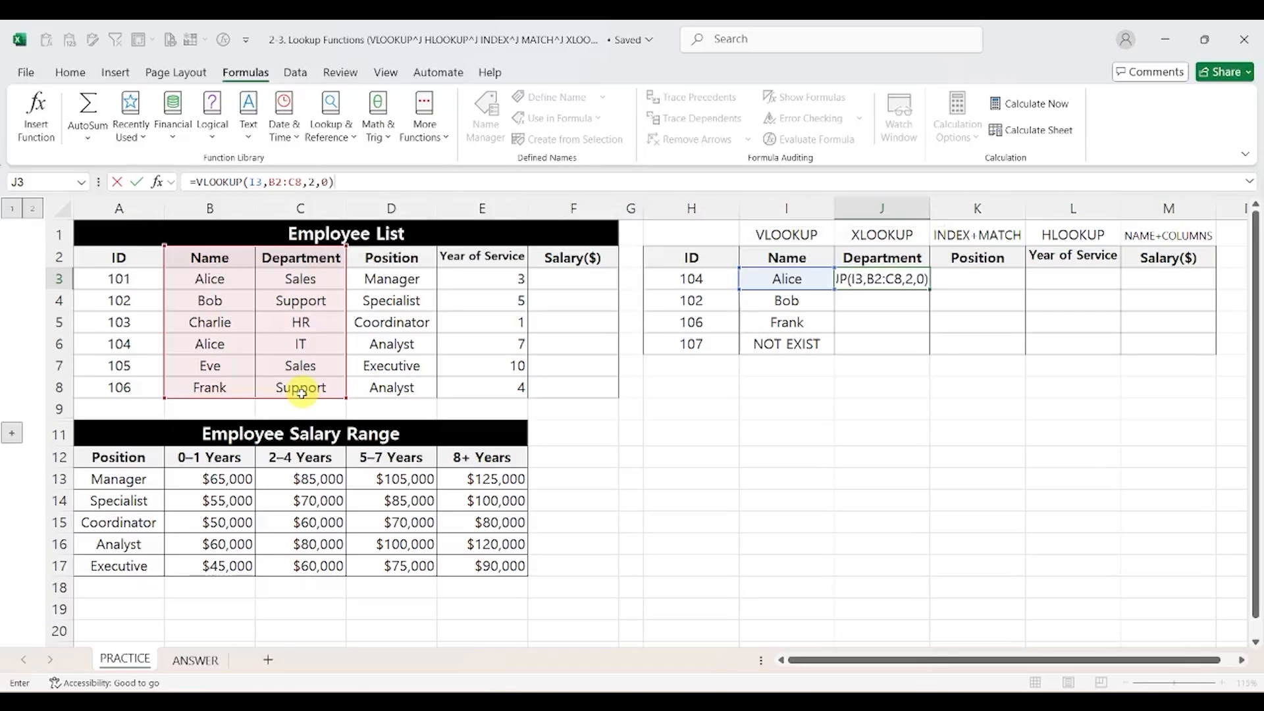
pyautogui.hotkey('ctrl', 'Return')
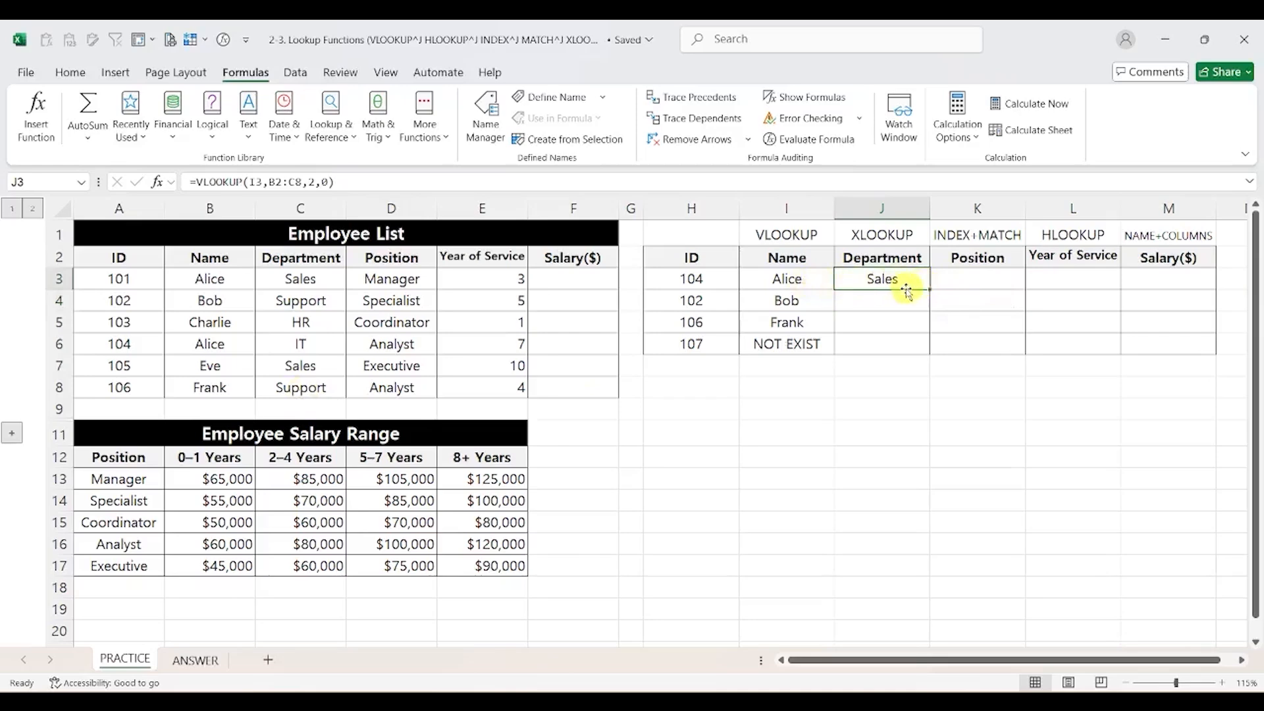
# Compare the ID cells H3 and A3, and highlight the duplicate name cells B3 and B6 in yellow.
pyautogui.click(667, 273)
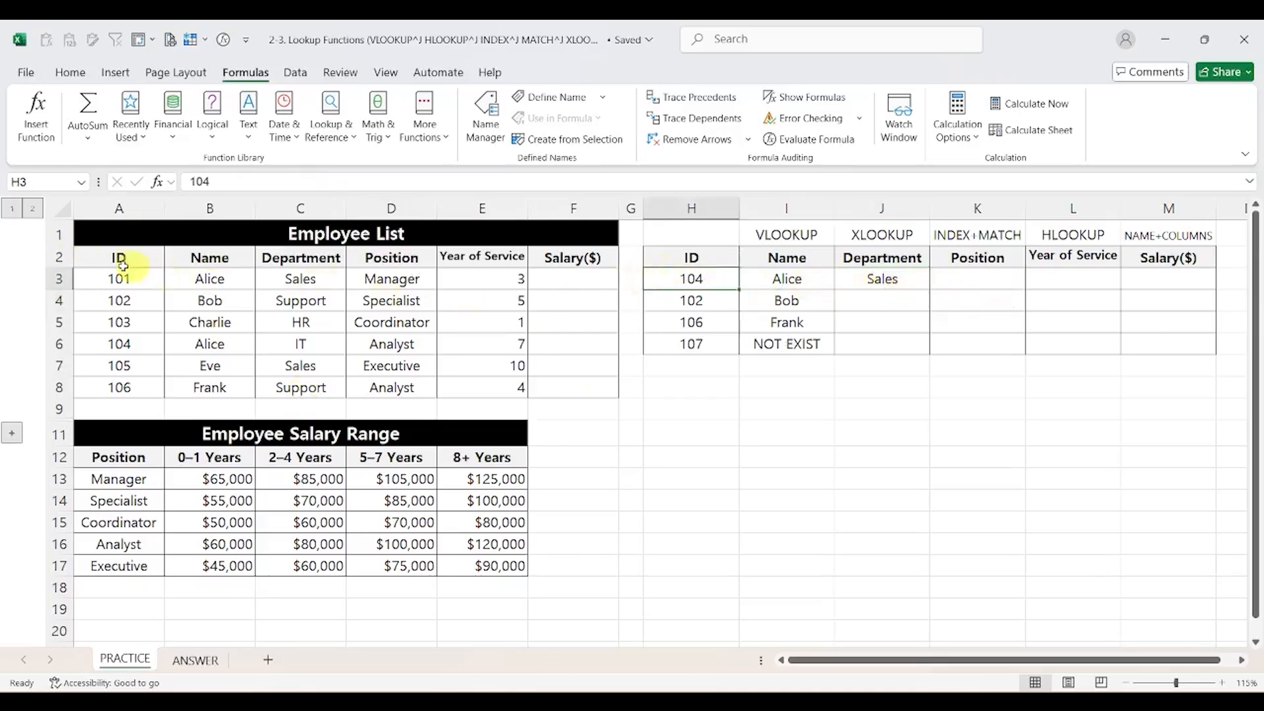
pyautogui.keyDown('ctrl'); pyautogui.click(118, 277); pyautogui.keyUp('ctrl')
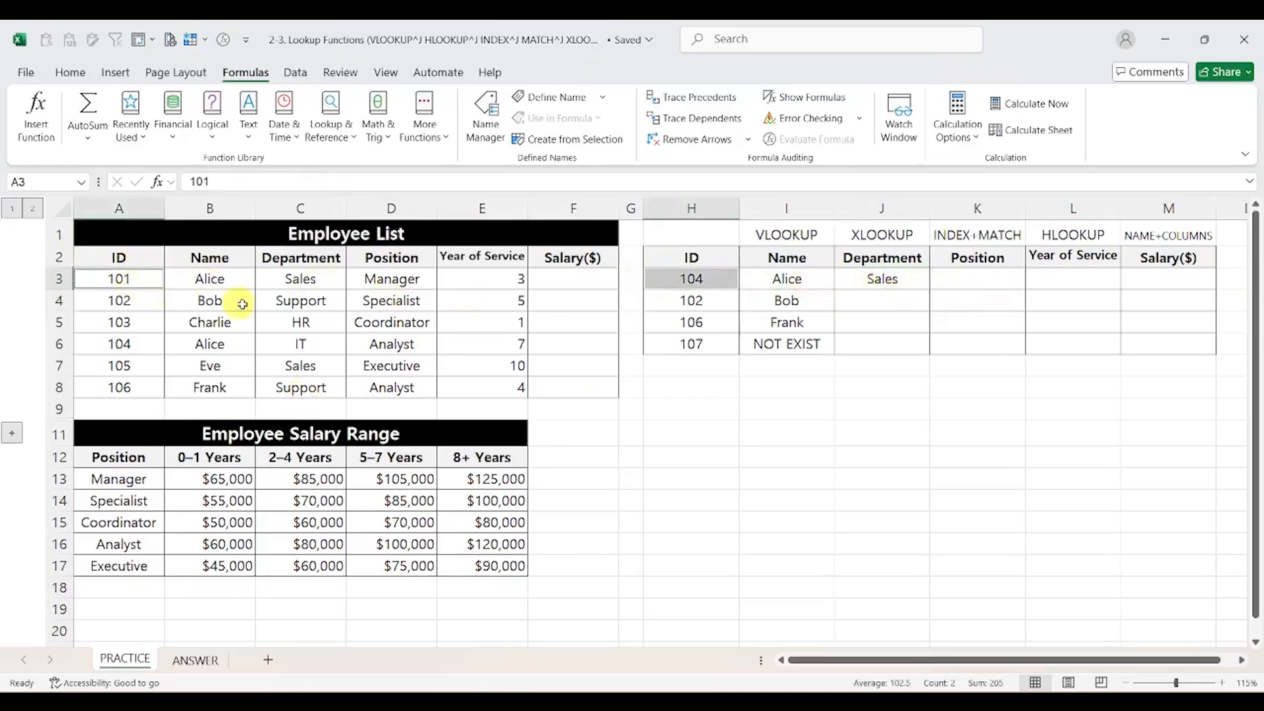
pyautogui.click(213, 278)
pyautogui.keyDown('ctrl'); pyautogui.click(242, 343); pyautogui.keyUp('ctrl')
pyautogui.click(70, 72)
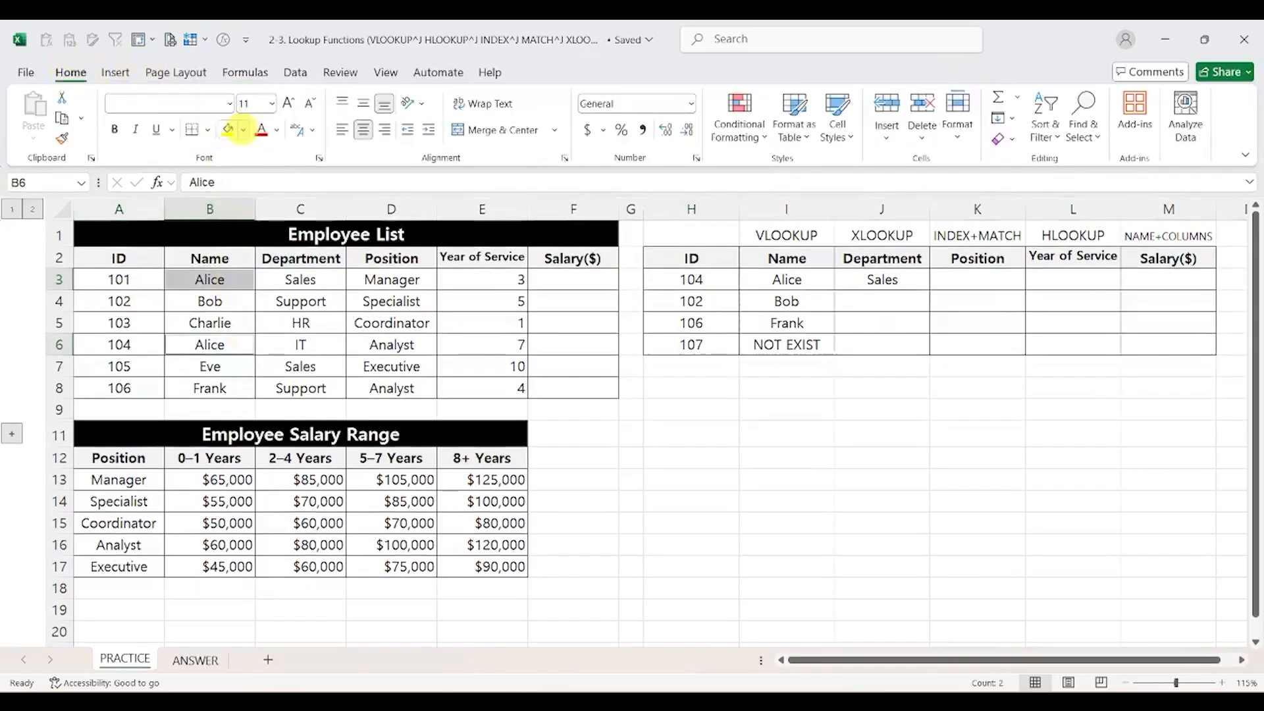
pyautogui.click(226, 129)
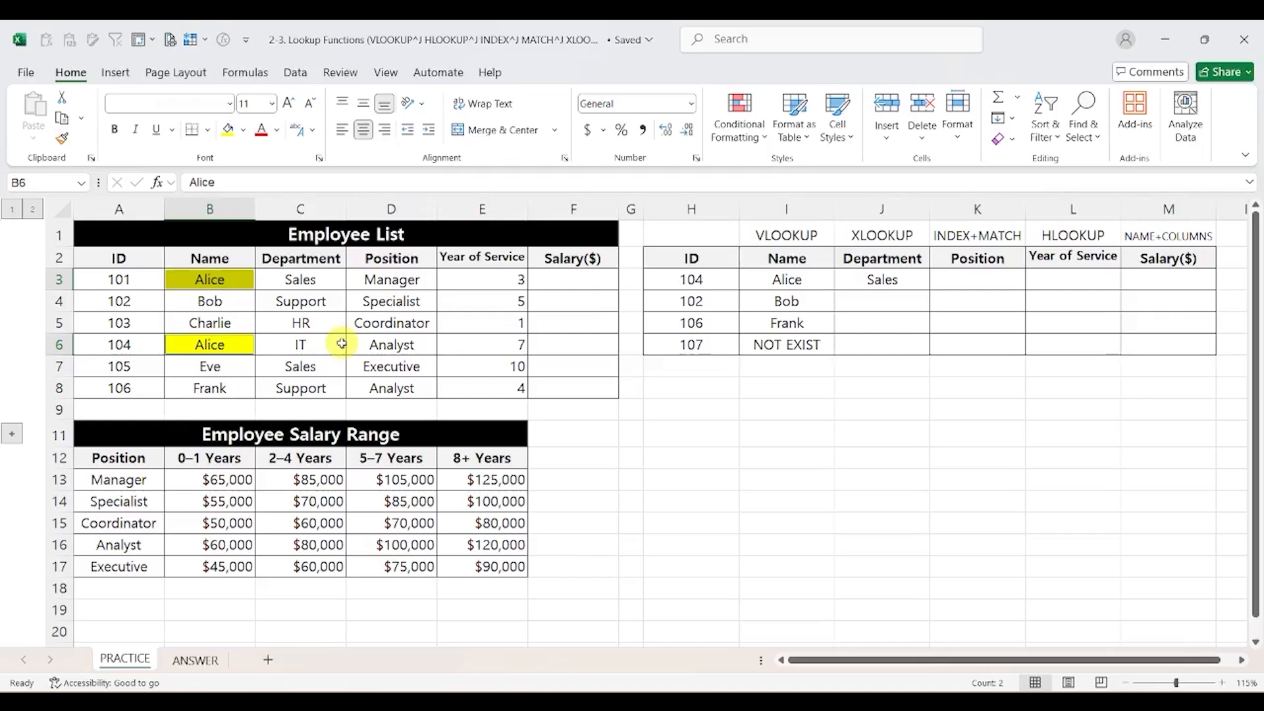
pyautogui.click(342, 343)
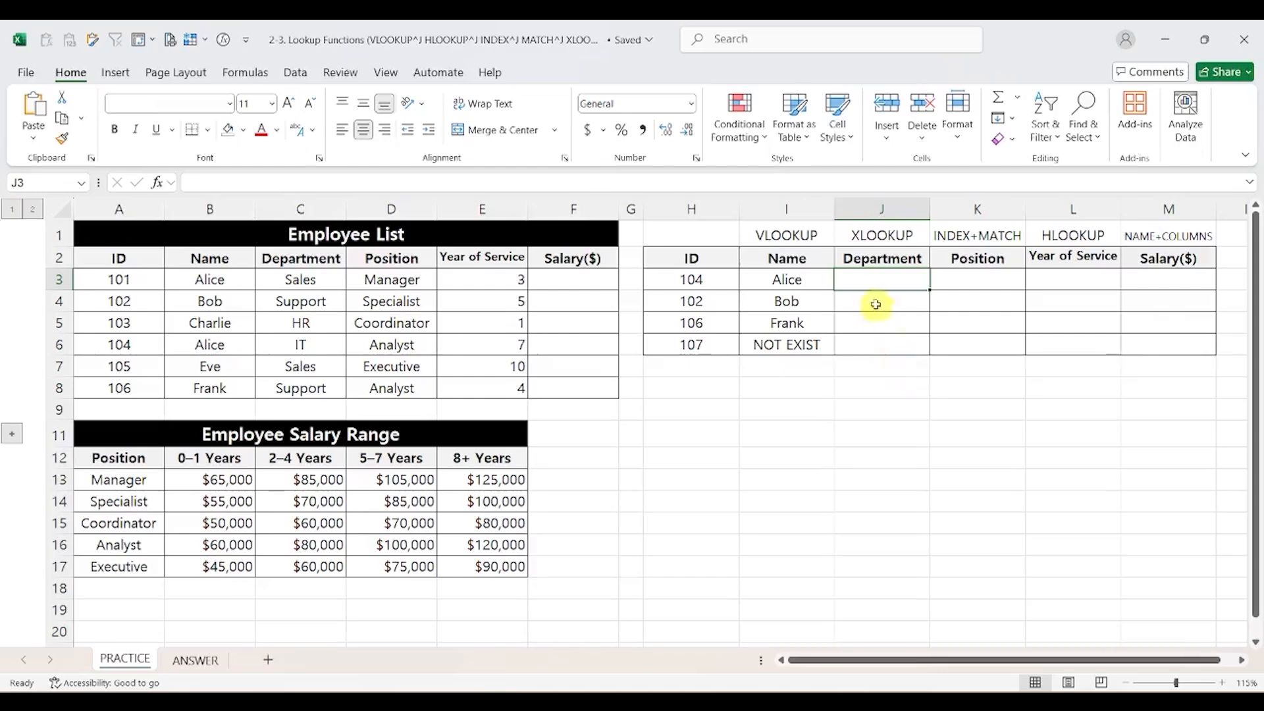
# Enter =XLOOKUP(H3,$A$2:$A$8,$C$2:$C$8,"NOT EXIST") in cell J3 to look up the department by ID.
pyautogui.write('=XLOOKUP(')
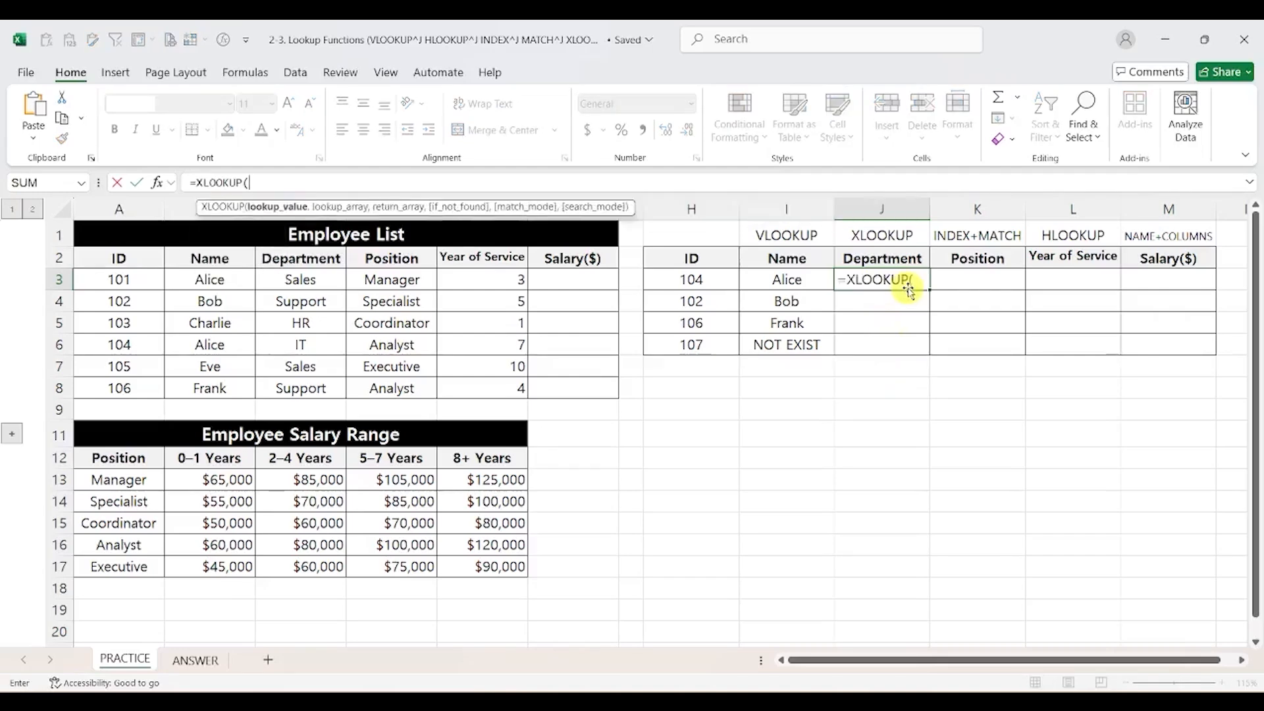
pyautogui.click(711, 277)
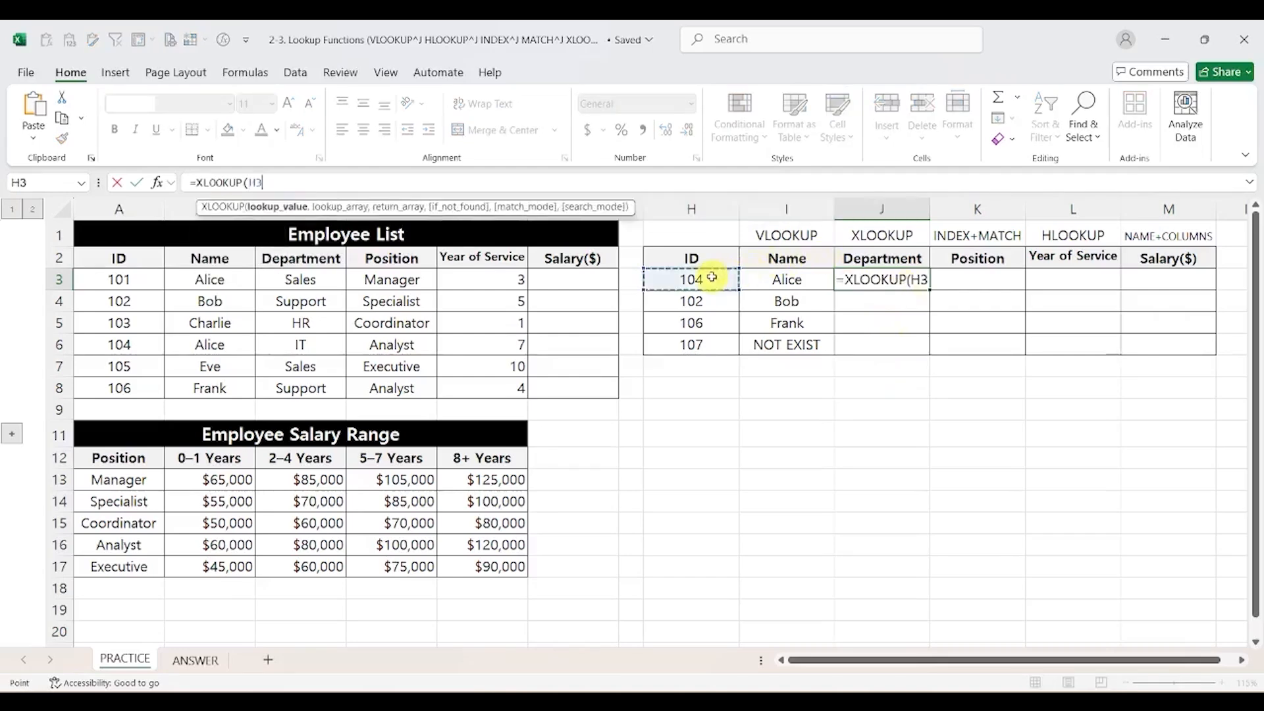
pyautogui.write(',')
pyautogui.moveTo(144, 257); pyautogui.dragTo(152, 387)
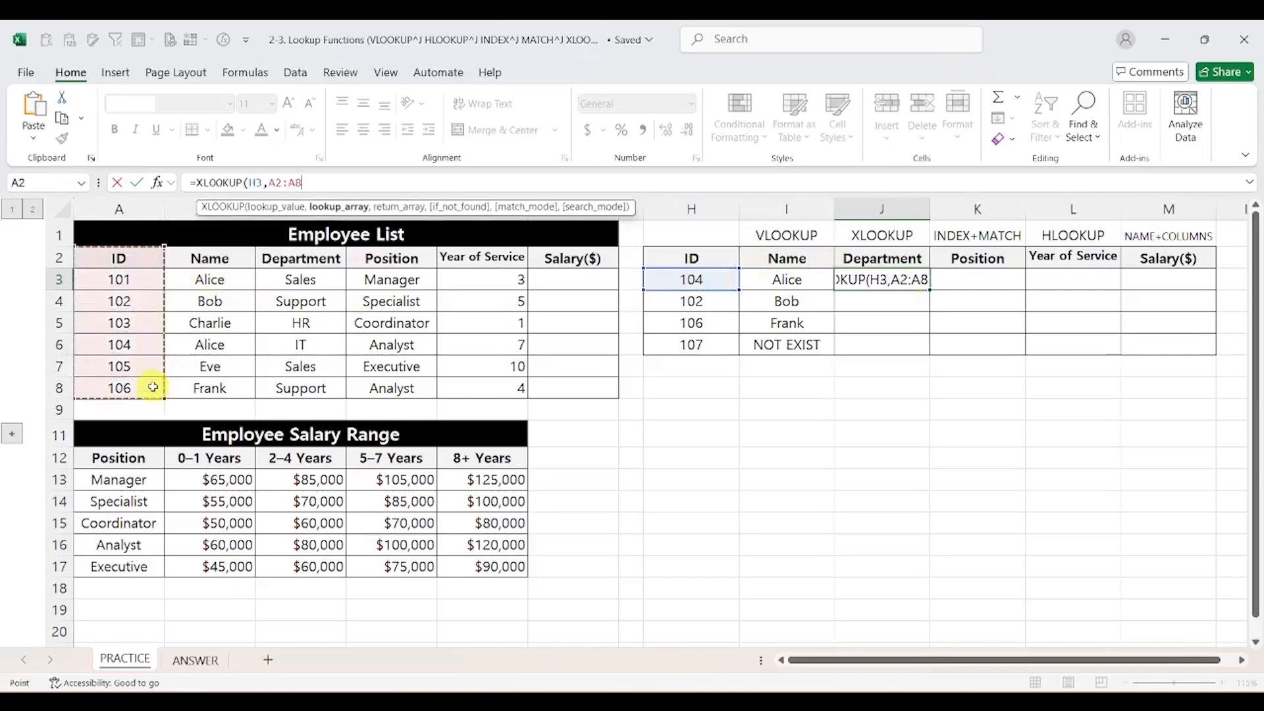
pyautogui.press('F4')
pyautogui.write(',')
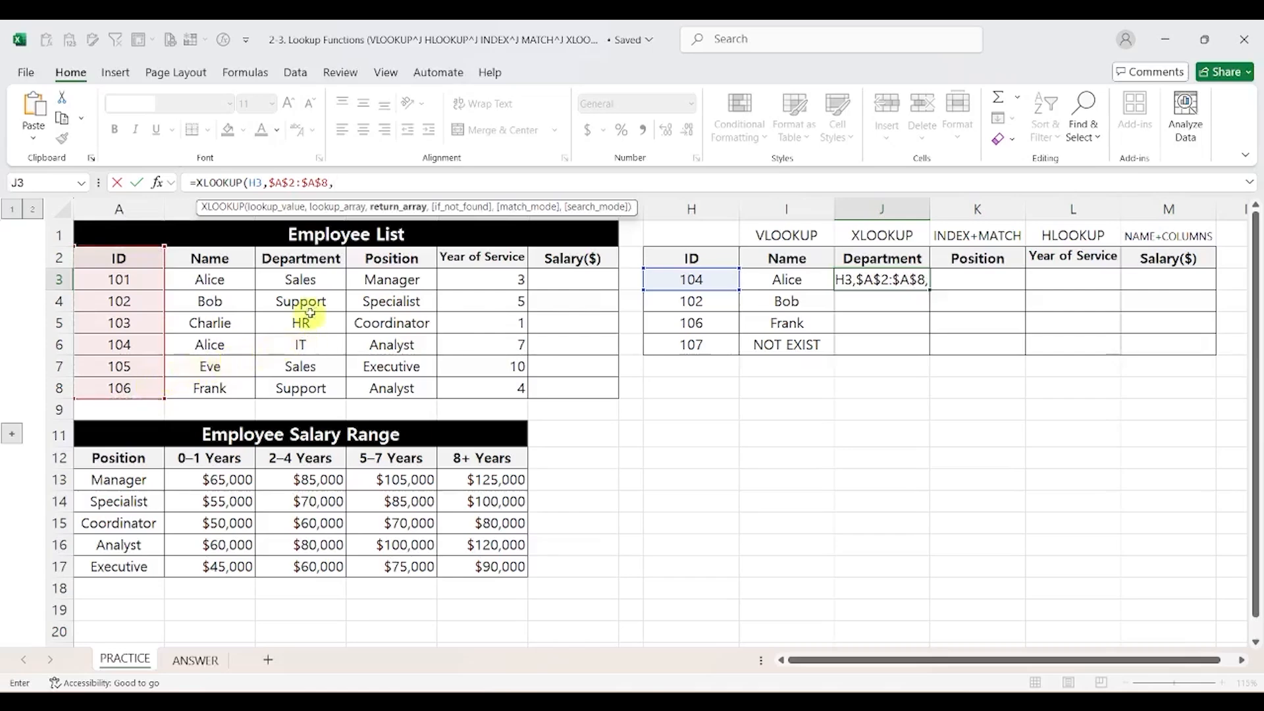
pyautogui.moveTo(302, 258); pyautogui.dragTo(302, 391)
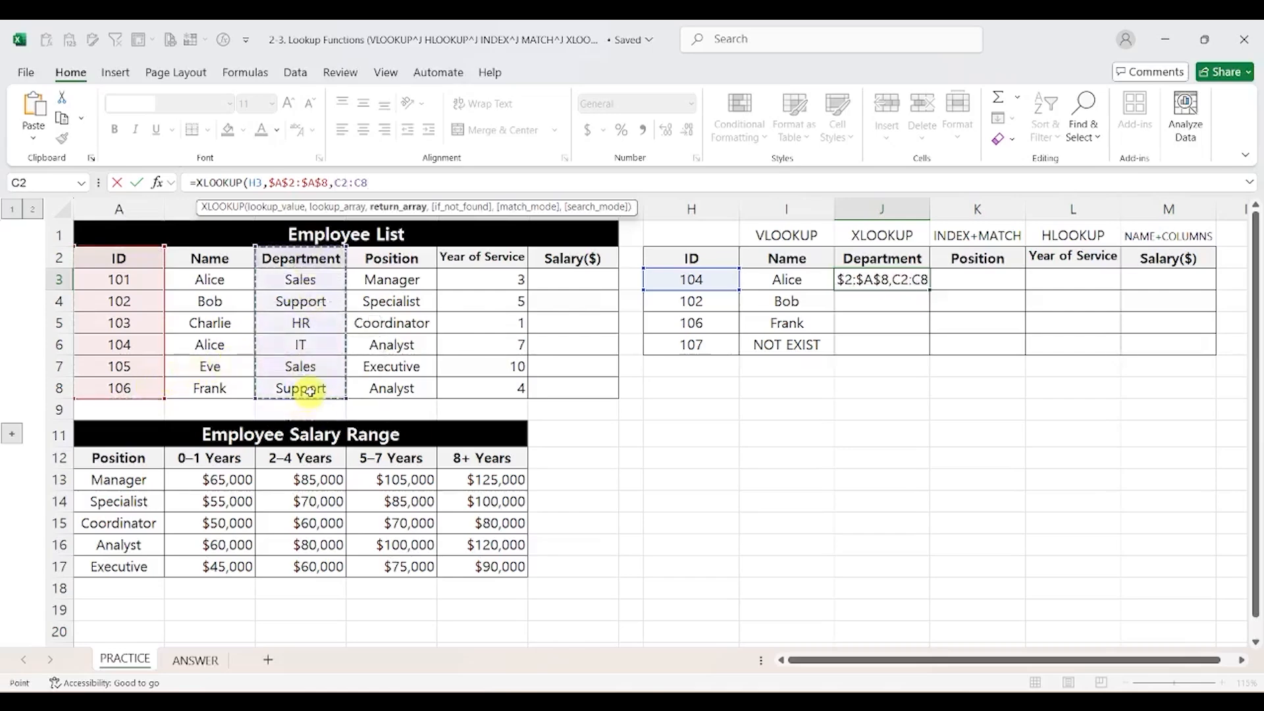
pyautogui.press('F4')
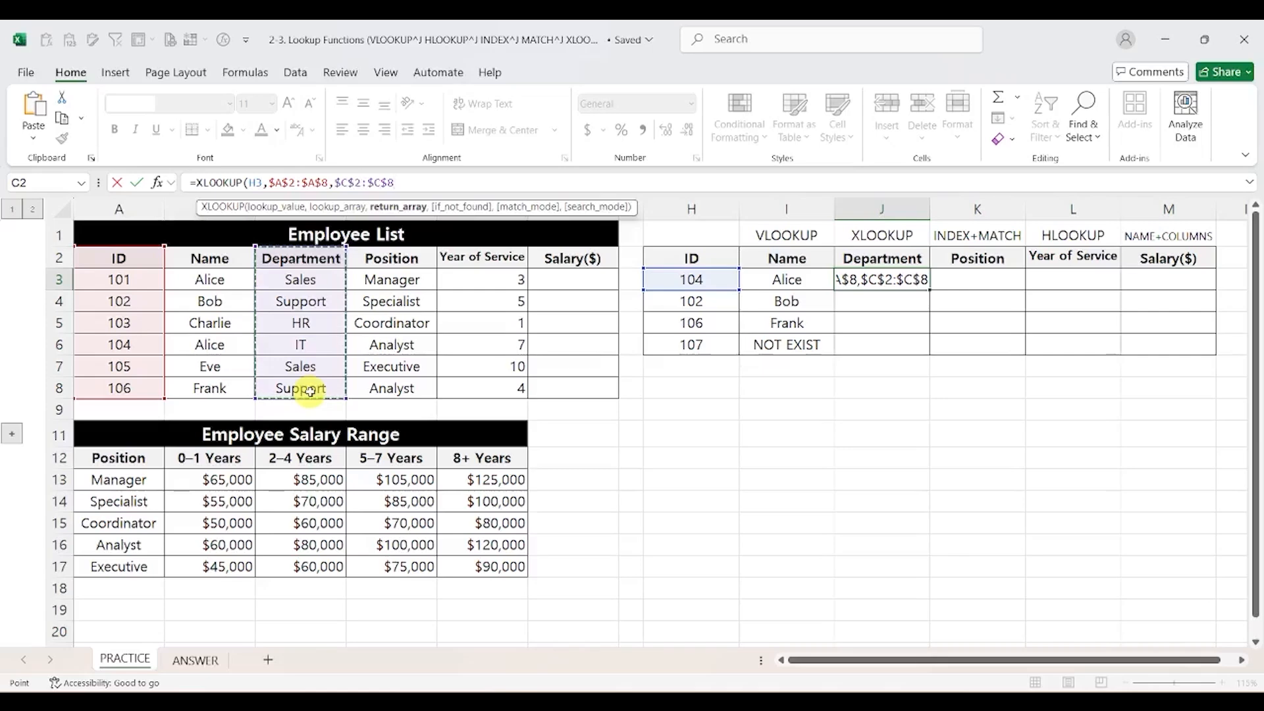
pyautogui.write(',"NOT EXIST')
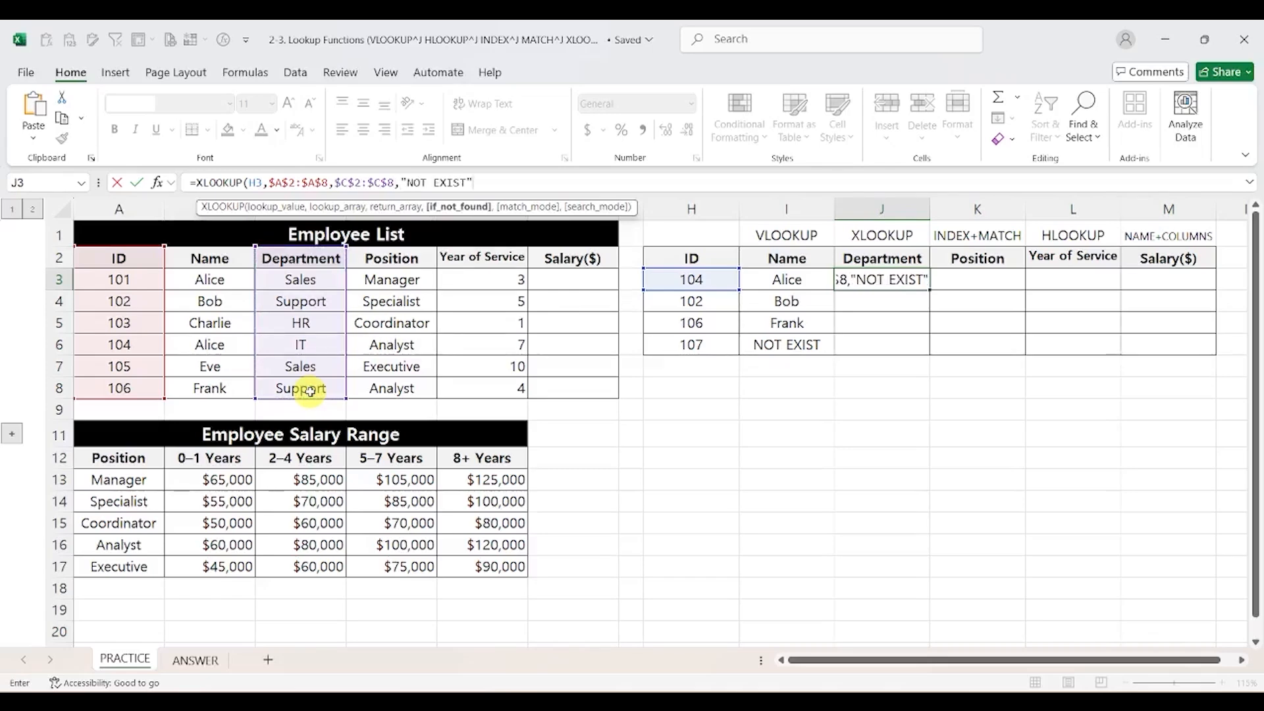
pyautogui.write(')')
pyautogui.hotkey('ctrl', 'Return')
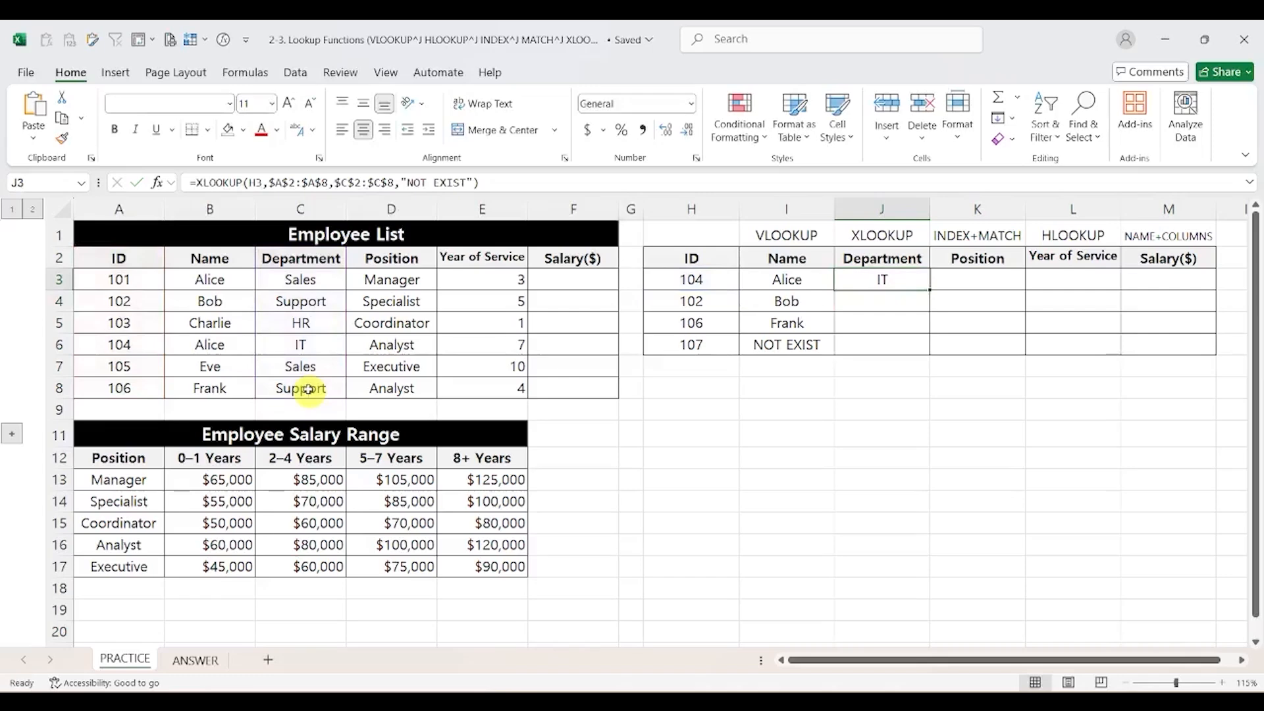
# Copy the XLOOKUP formula from J3 down through J6.
pyautogui.hotkey('ctrl', 'c')
pyautogui.keyDown('shift'); pyautogui.click(883, 341); pyautogui.keyUp('shift')
pyautogui.hotkey('ctrl', 'v')
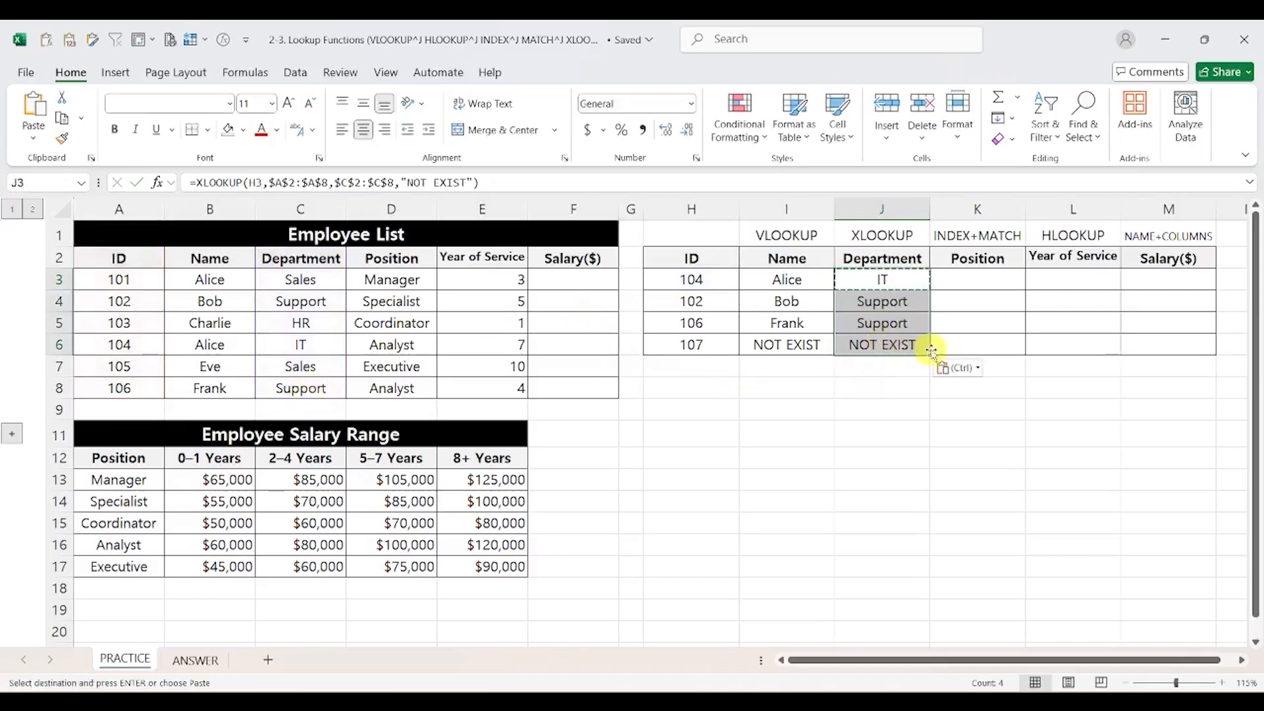
pyautogui.press('Escape')
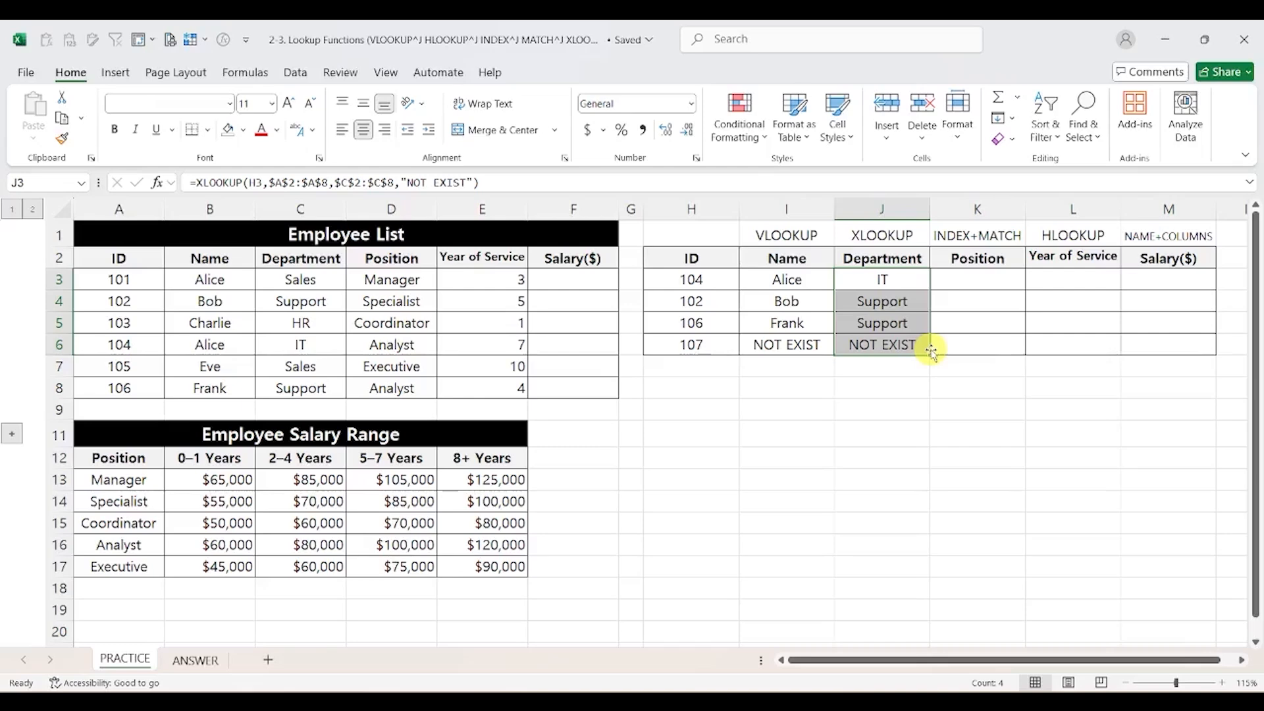
# Enter =MATCH(H3,$A$2:$A$8,0) in cell K3 to find the row position of the ID.
pyautogui.press('Right')
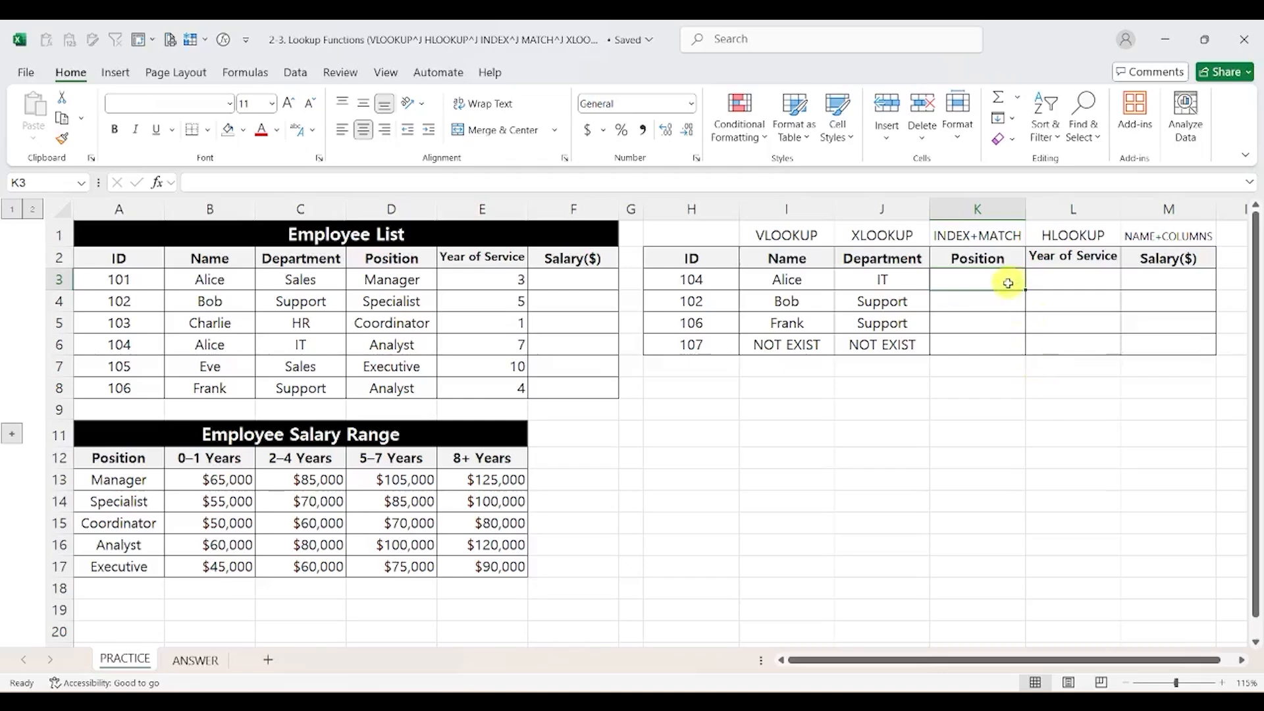
pyautogui.write('=MATCH(')
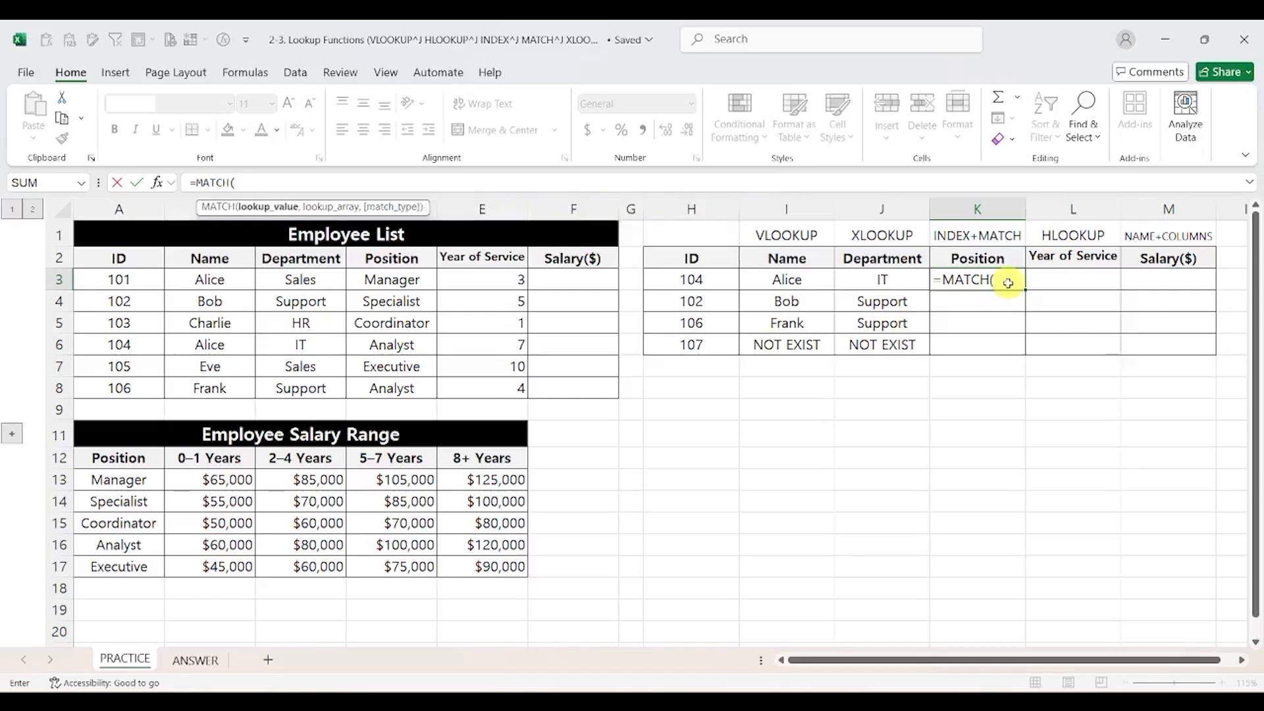
pyautogui.click(713, 272)
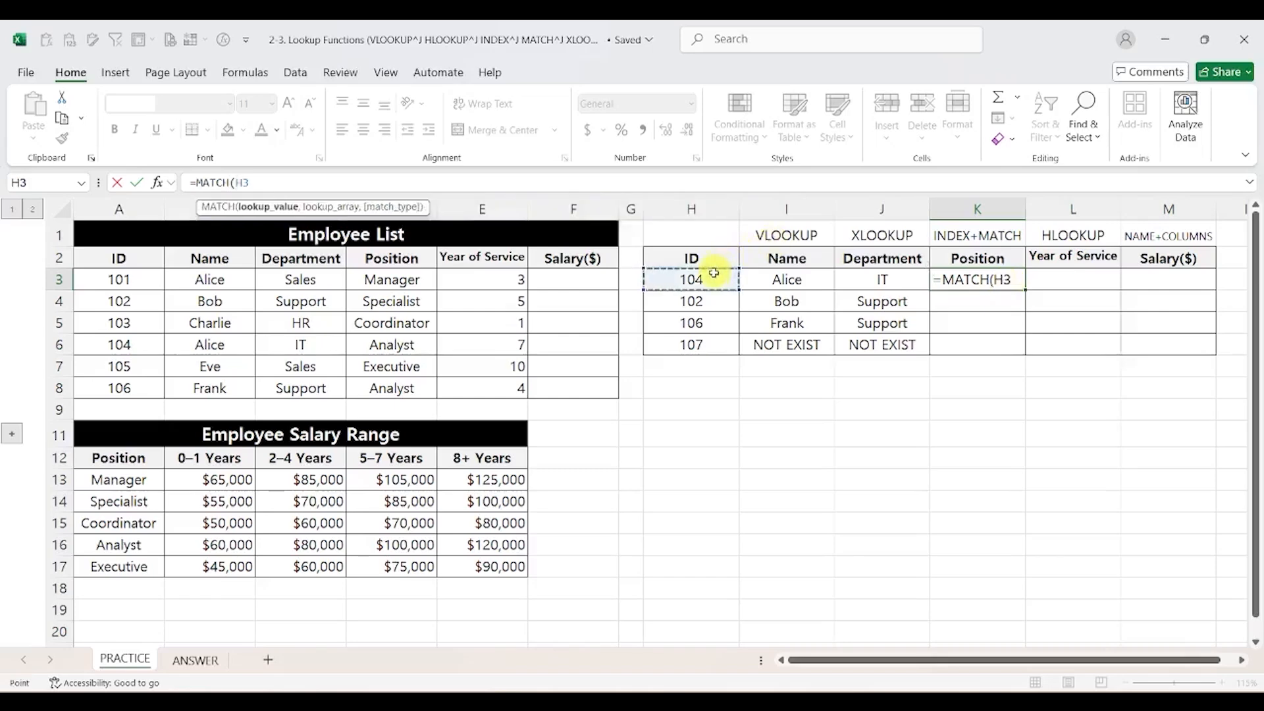
pyautogui.write(',')
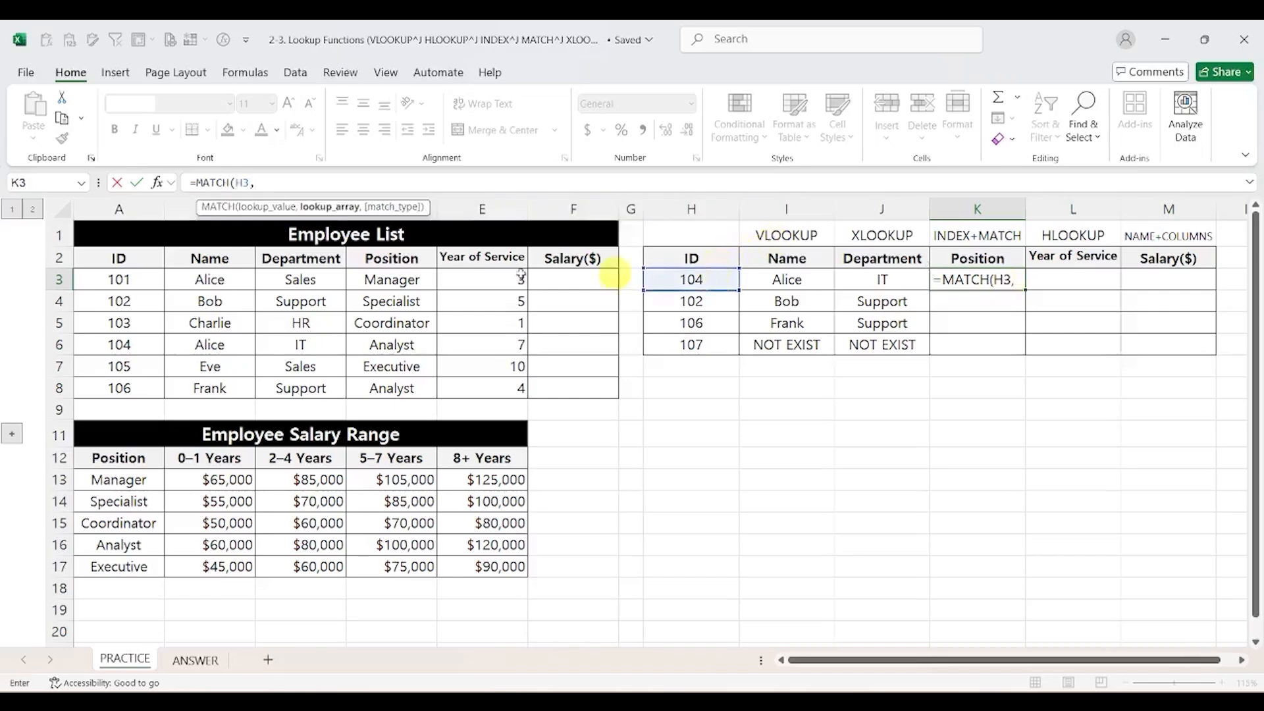
pyautogui.moveTo(113, 255); pyautogui.dragTo(108, 386)
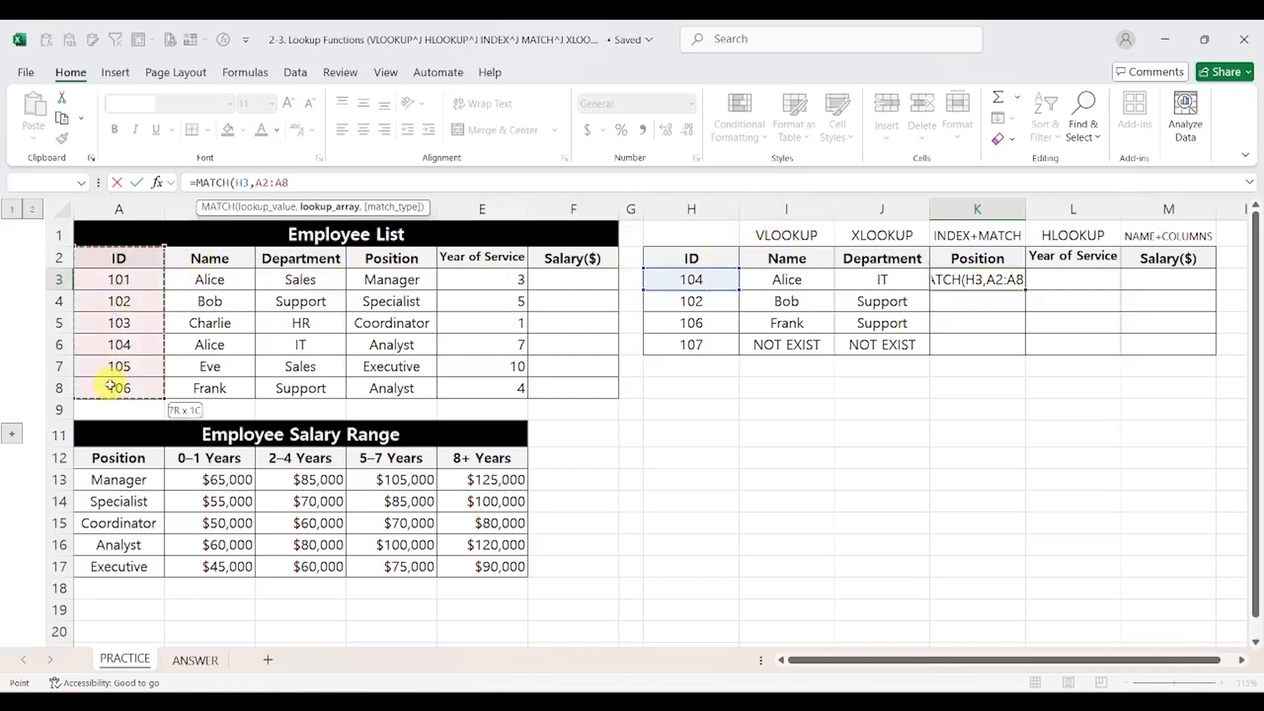
pyautogui.press('F4')
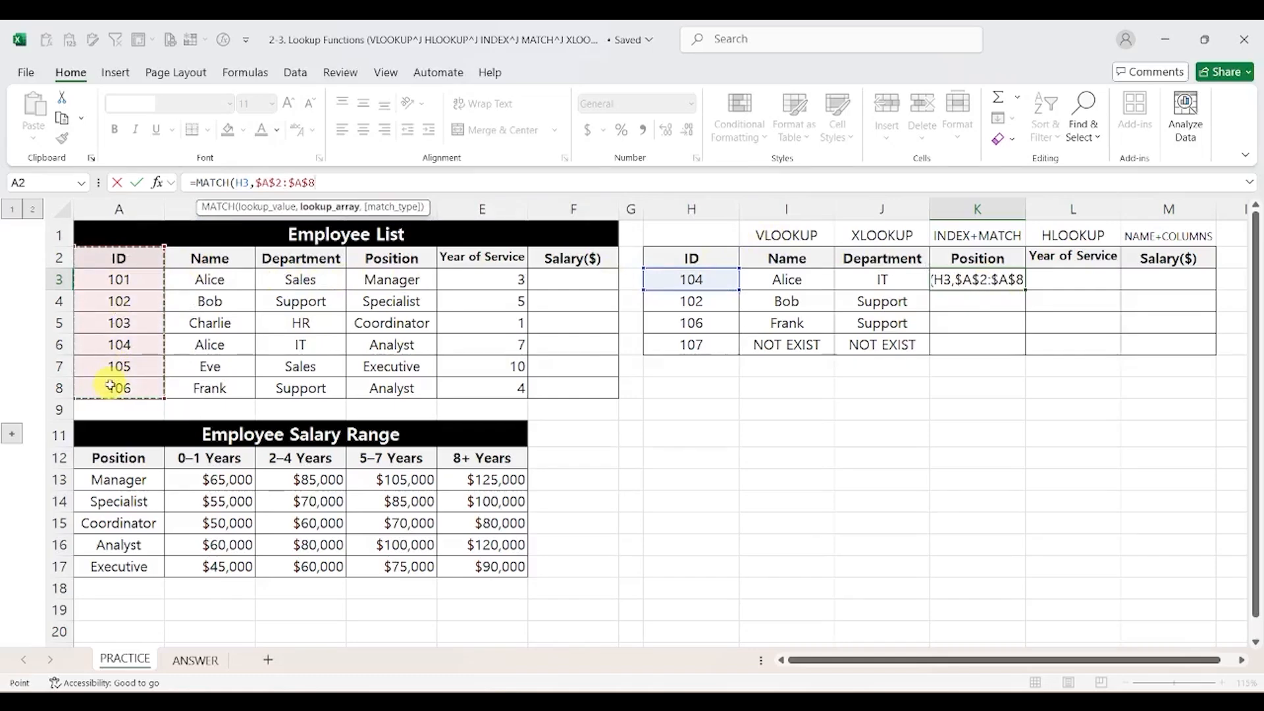
pyautogui.write(',')
pyautogui.press('Escape')
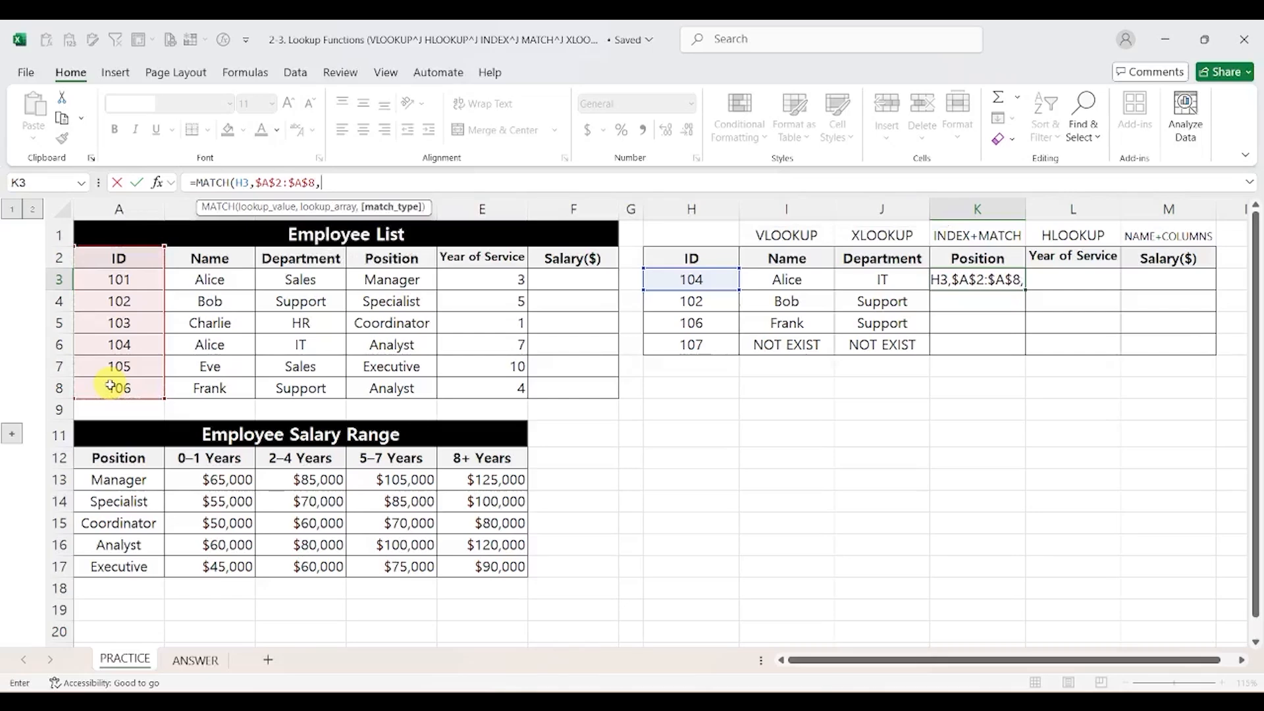
pyautogui.write('0)')
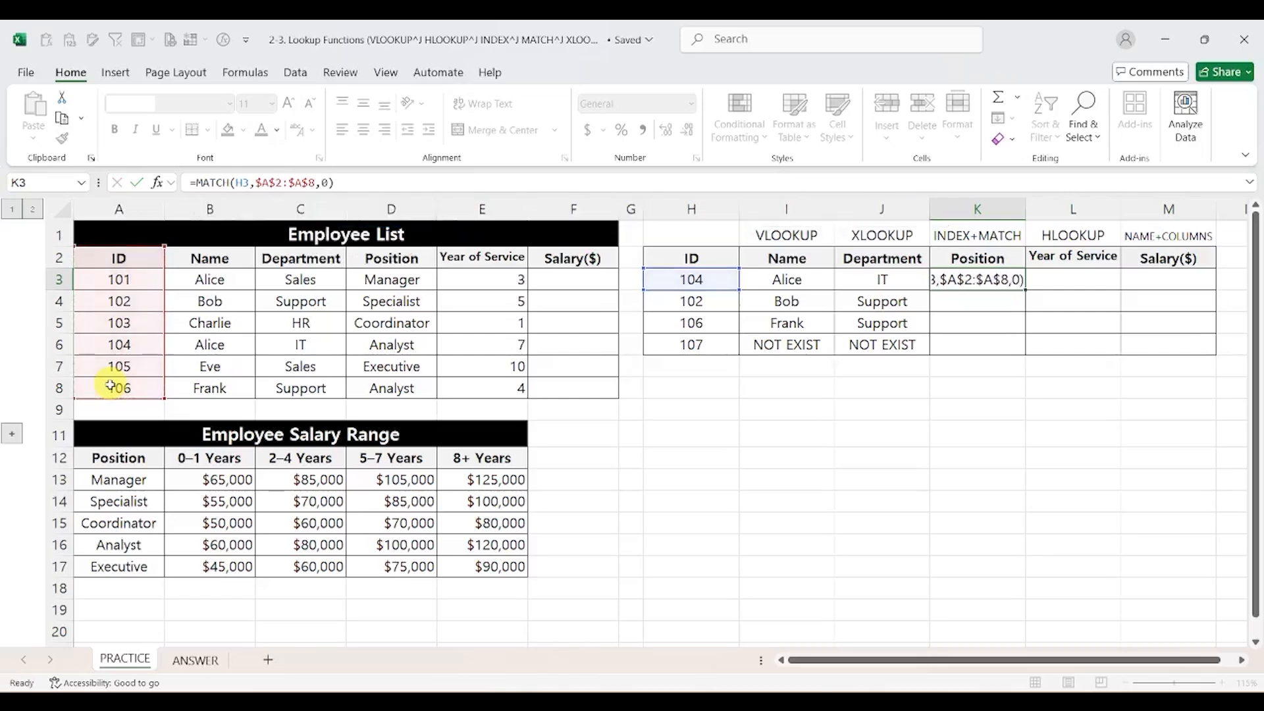
pyautogui.press('Return')
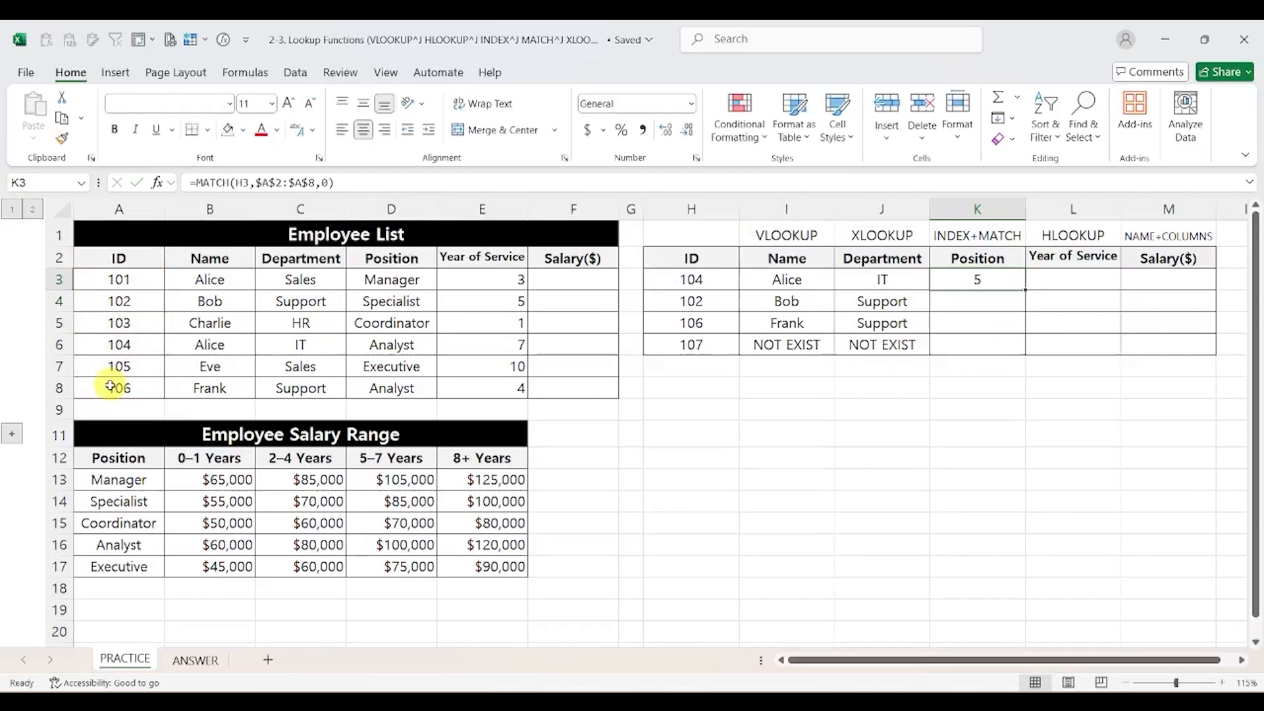
# Count down the ID column from A2 to A6 to check the row position returned by MATCH.
pyautogui.click(136, 259)
pyautogui.click(138, 280)
pyautogui.click(141, 301)
pyautogui.click(146, 322)
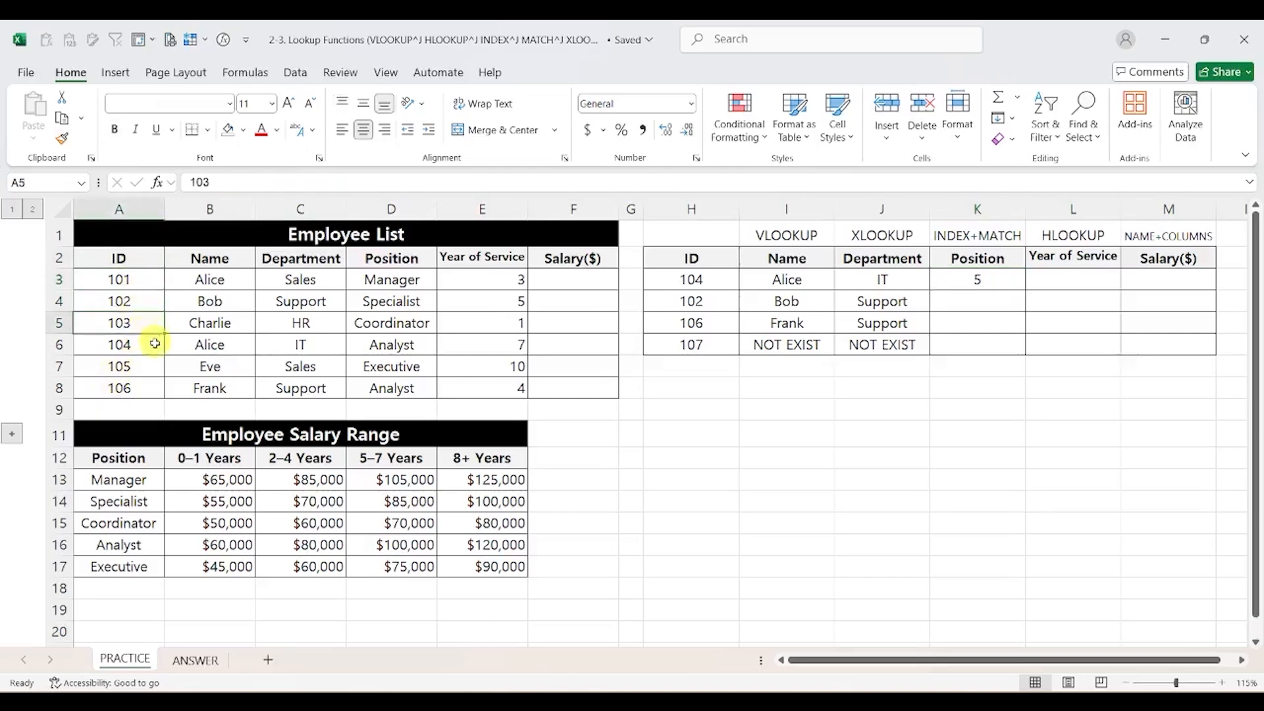
pyautogui.click(155, 345)
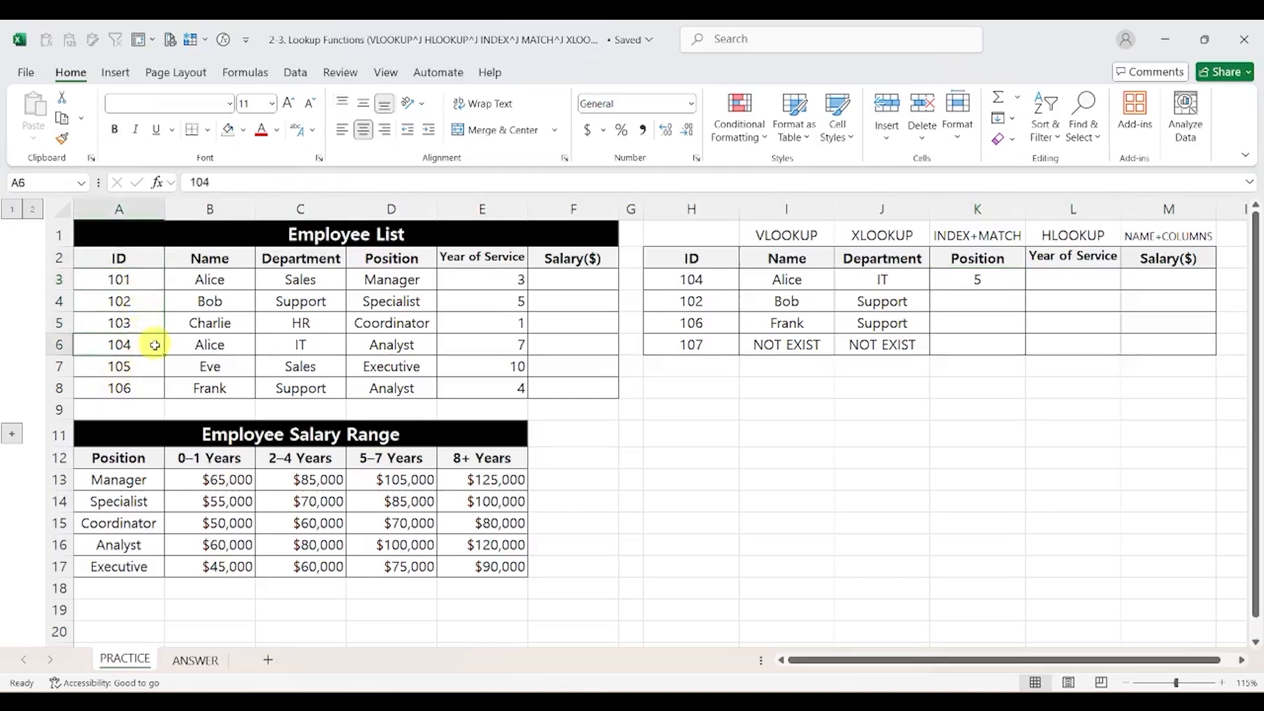
# Wrap the MATCH in K3 with INDEX to return the position: =INDEX($A$2:$F$8,MATCH(H3,$A$2:$A$8,0),4).
pyautogui.click(950, 277)
pyautogui.click(198, 182)
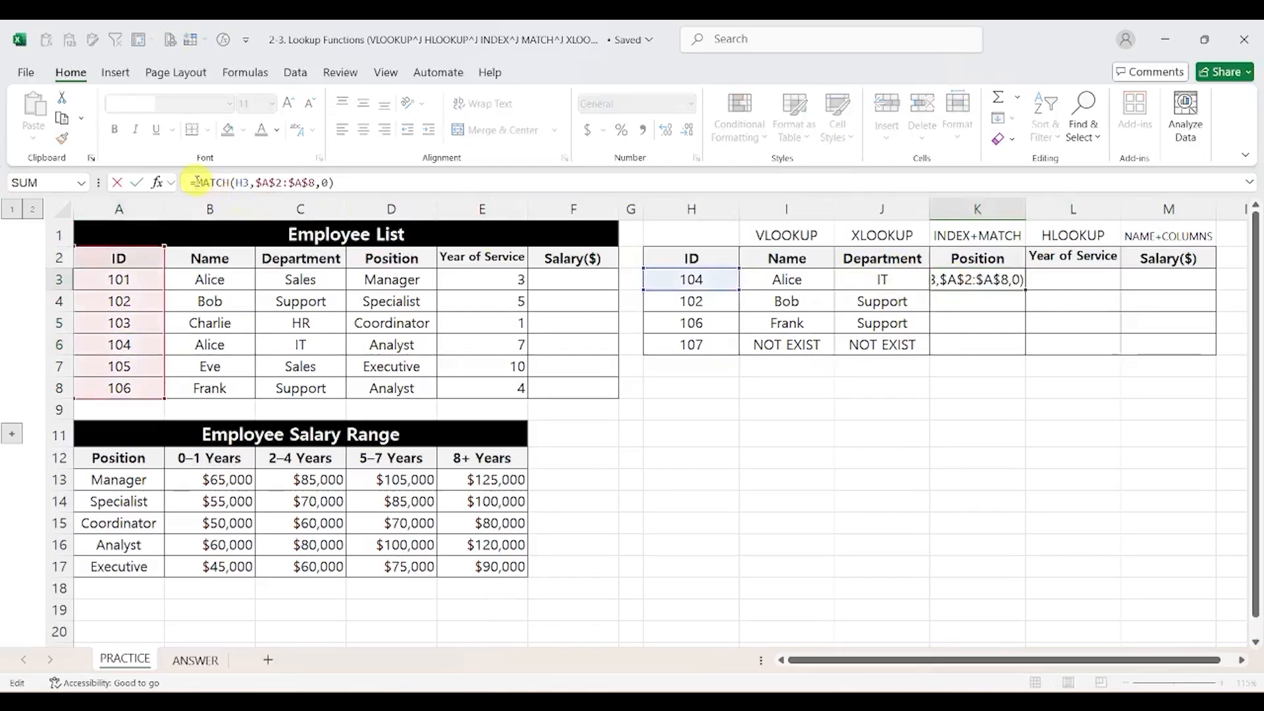
pyautogui.write('INDEX(')
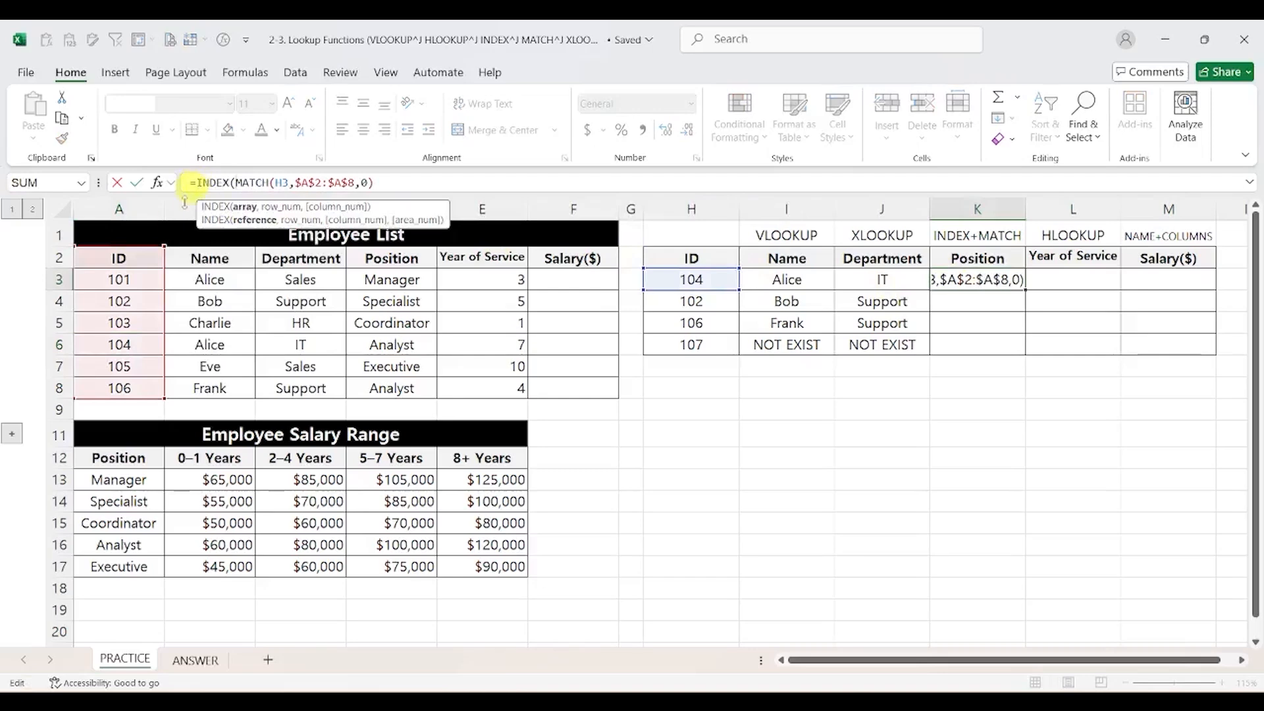
pyautogui.moveTo(138, 255); pyautogui.dragTo(597, 391)
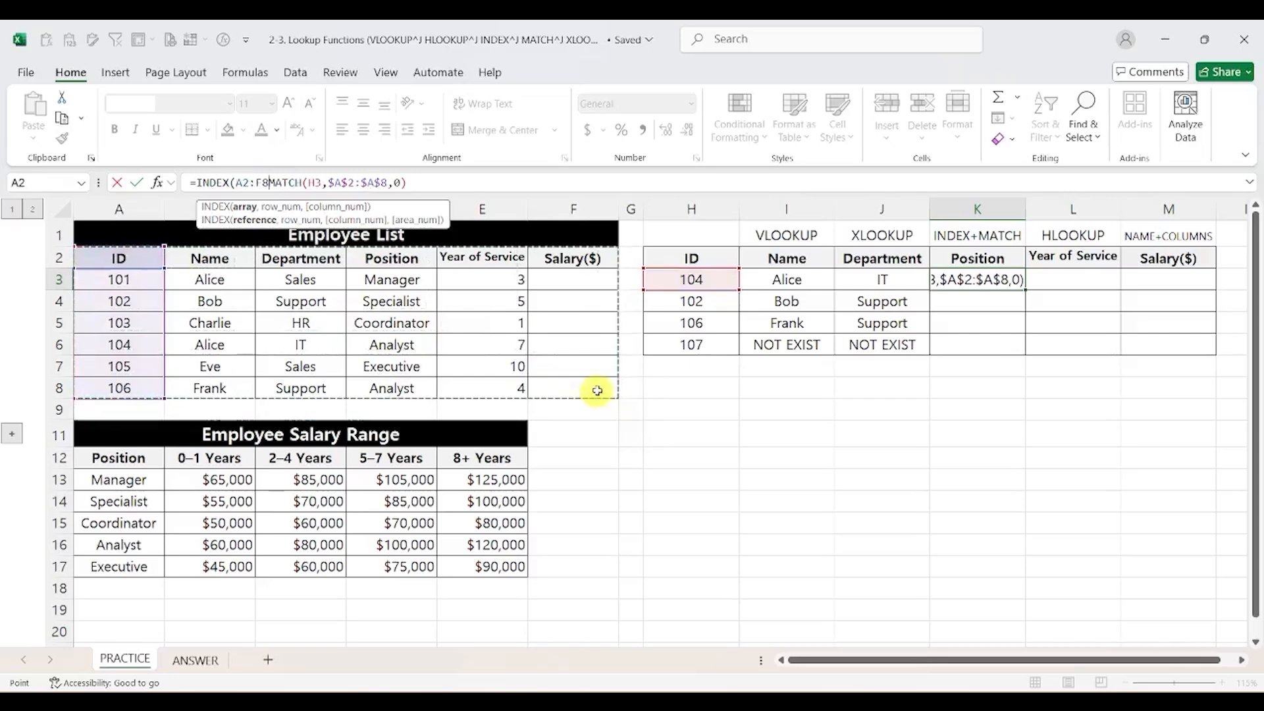
pyautogui.press('F4')
pyautogui.write(',')
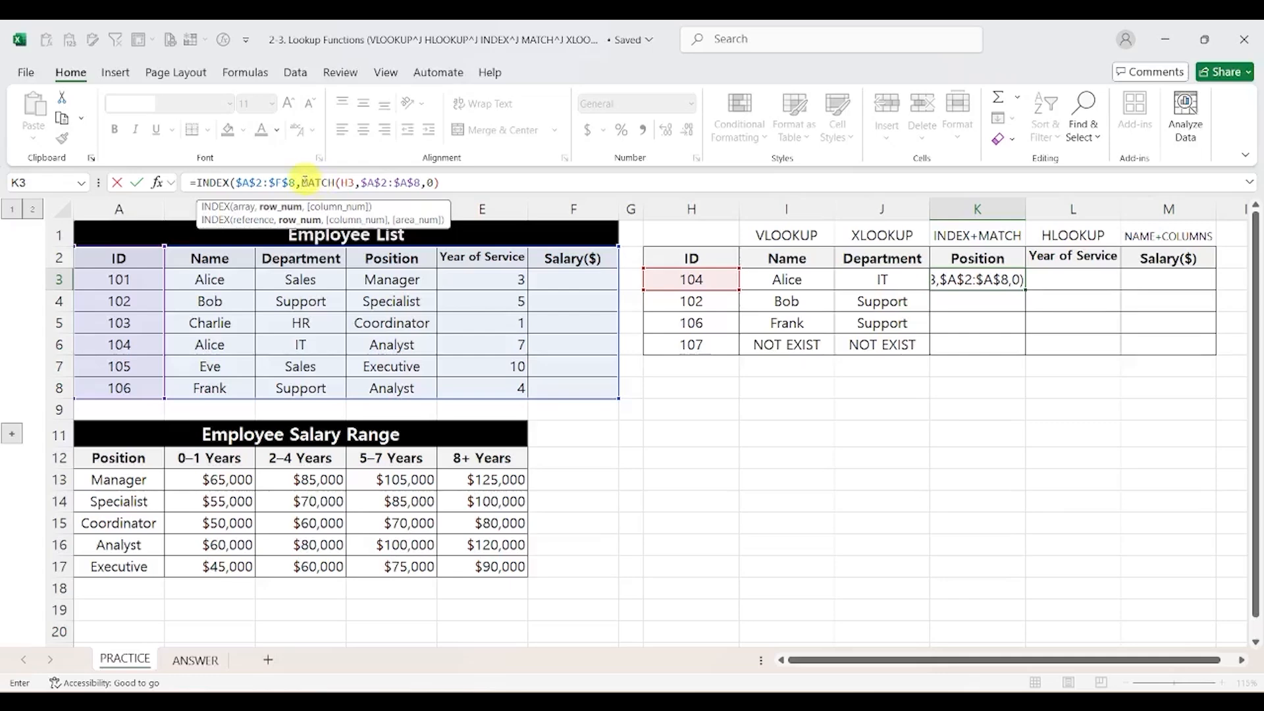
pyautogui.click(441, 183)
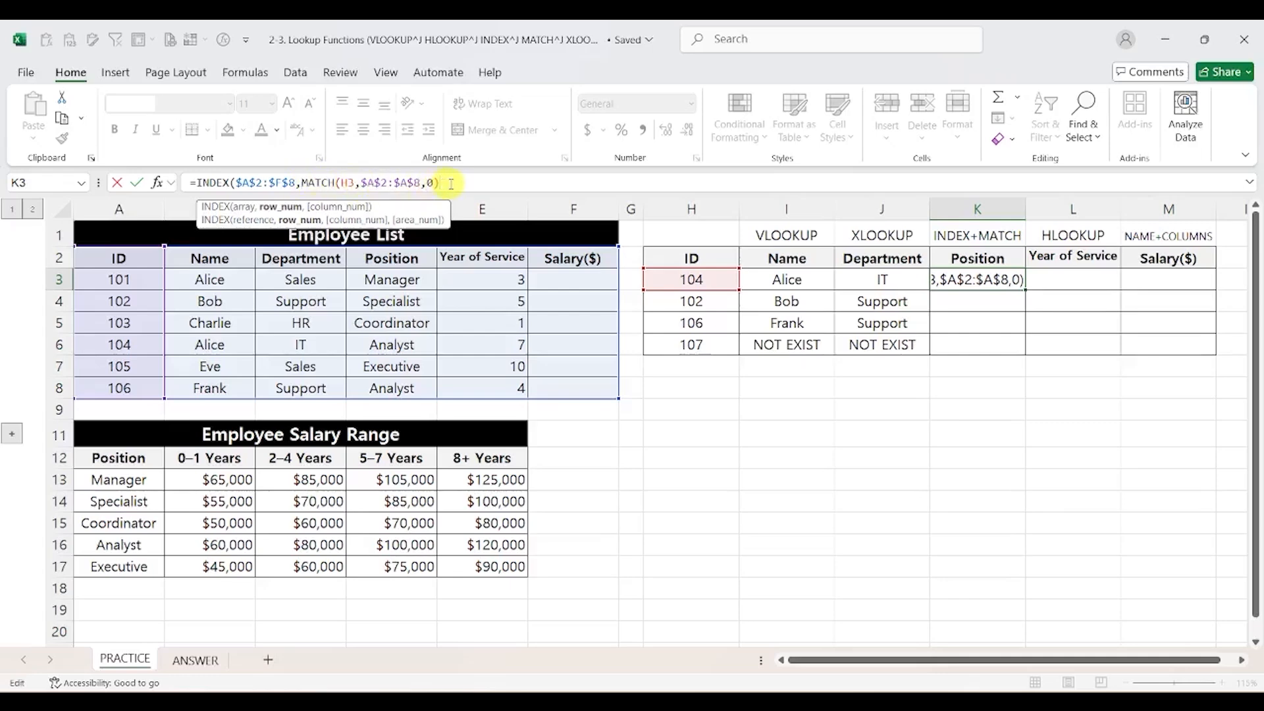
pyautogui.write(',')
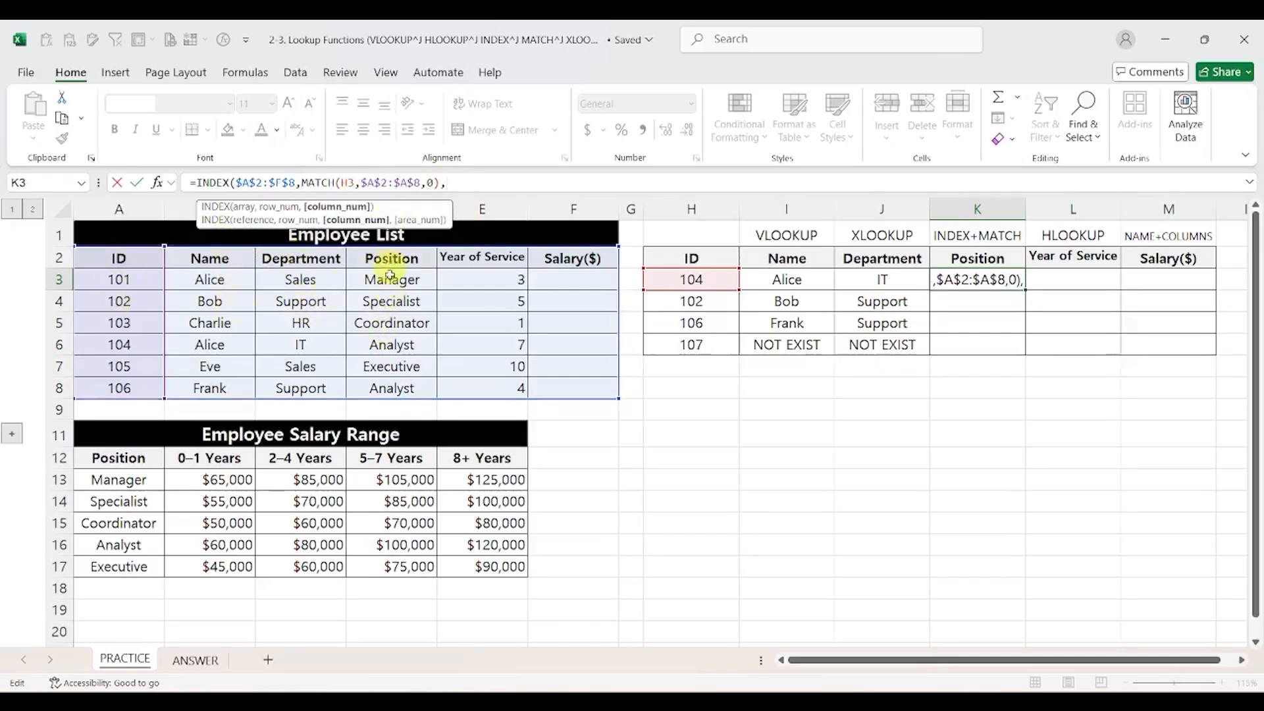
pyautogui.write('4')
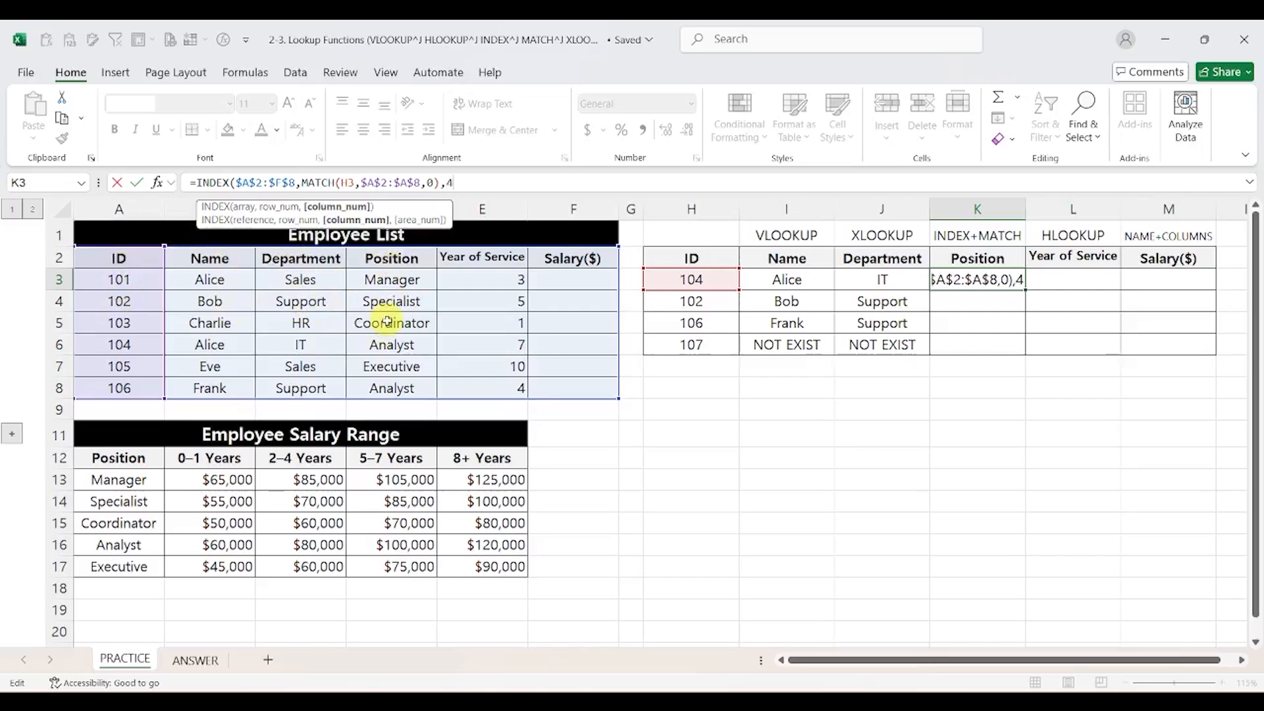
pyautogui.write(')')
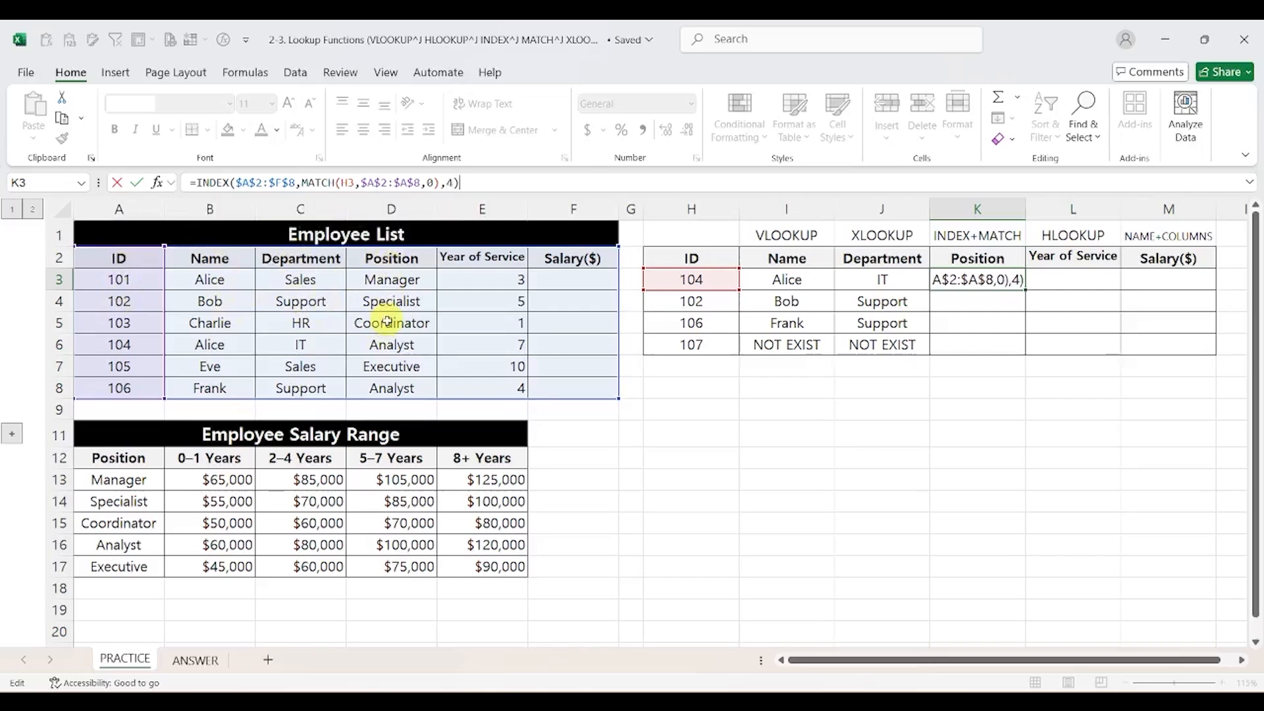
pyautogui.press('Return')
pyautogui.press('Up')
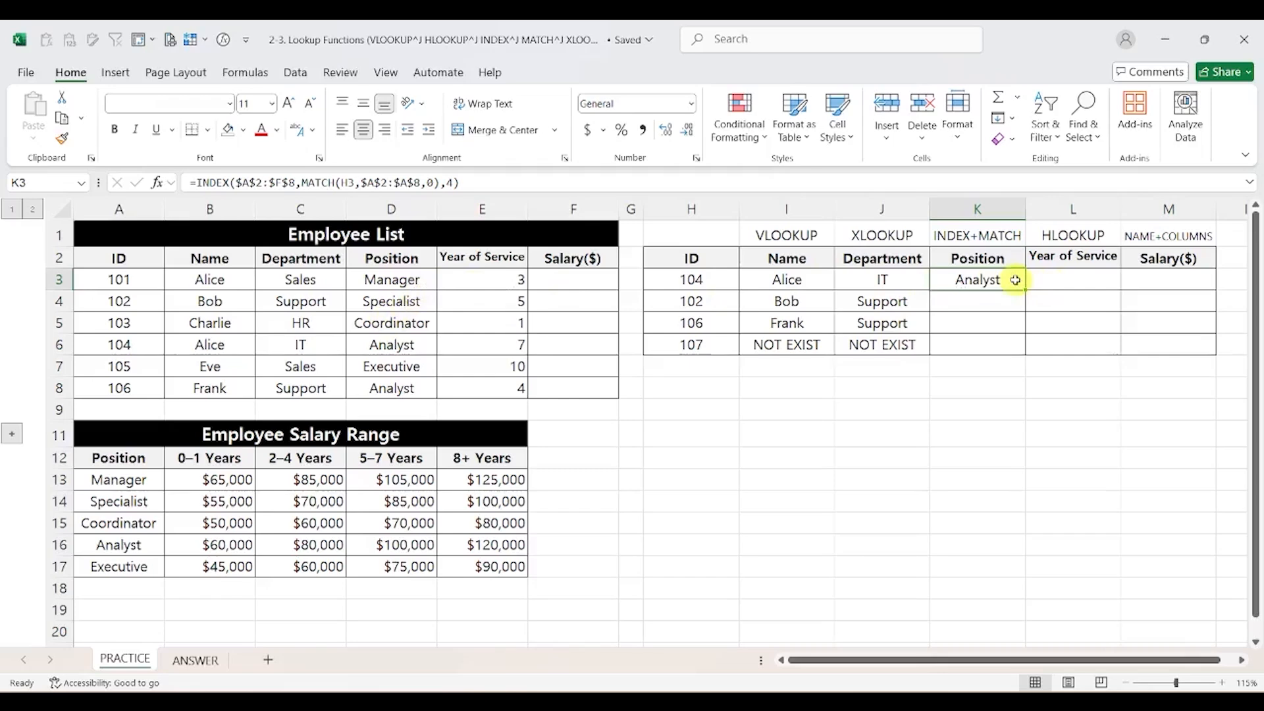
# Copy the INDEX and MATCH formula from K3 down through K6 and inspect the formula for ID 107.
pyautogui.click(408, 346)
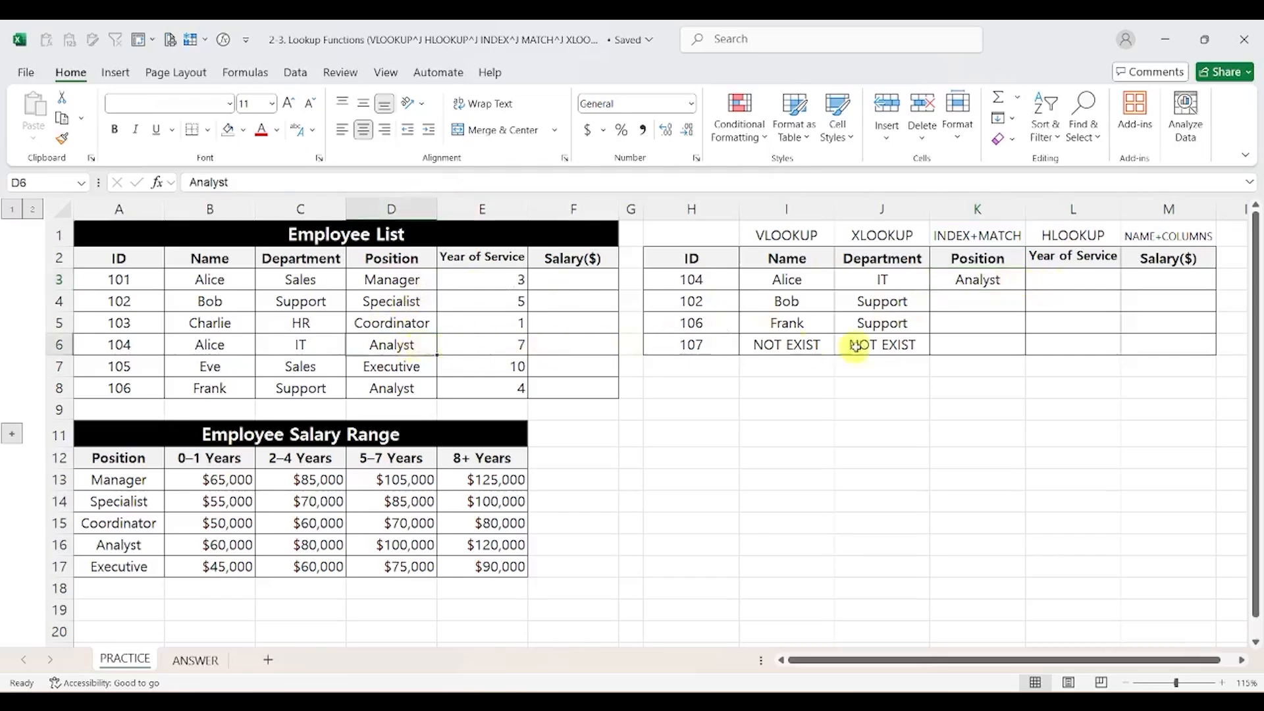
pyautogui.click(998, 278)
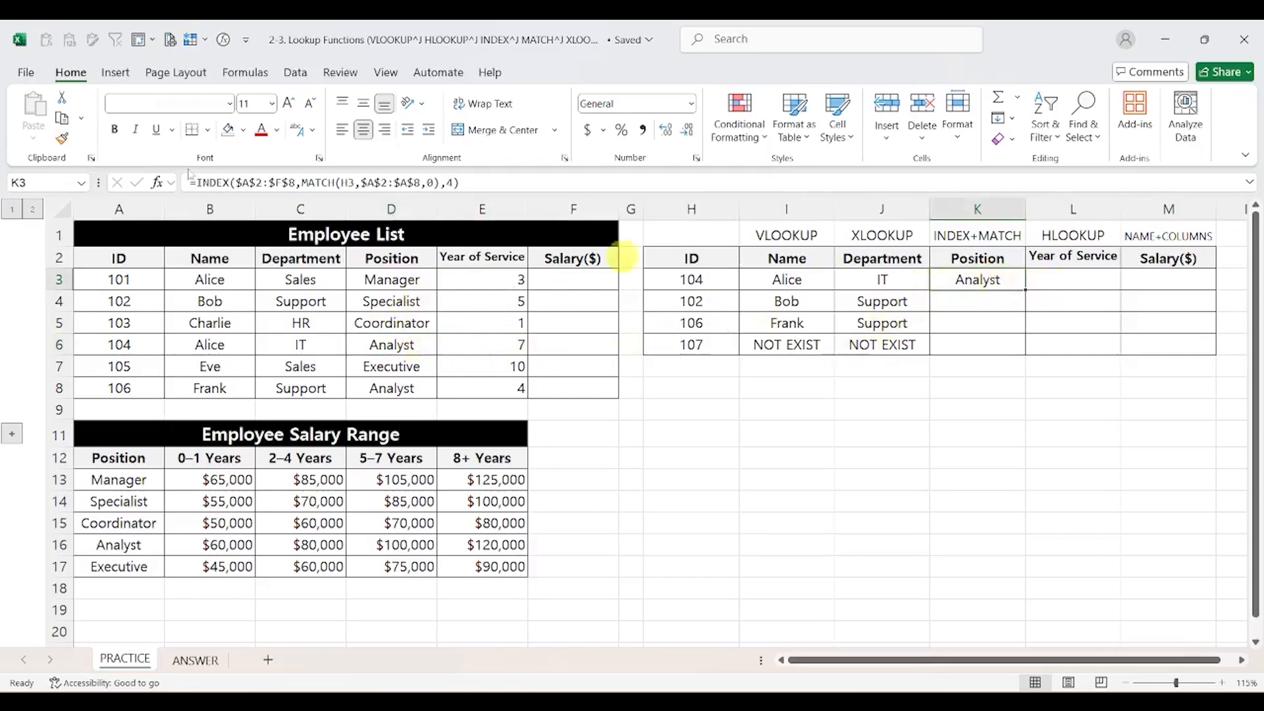
pyautogui.hotkey('ctrl', 'c')
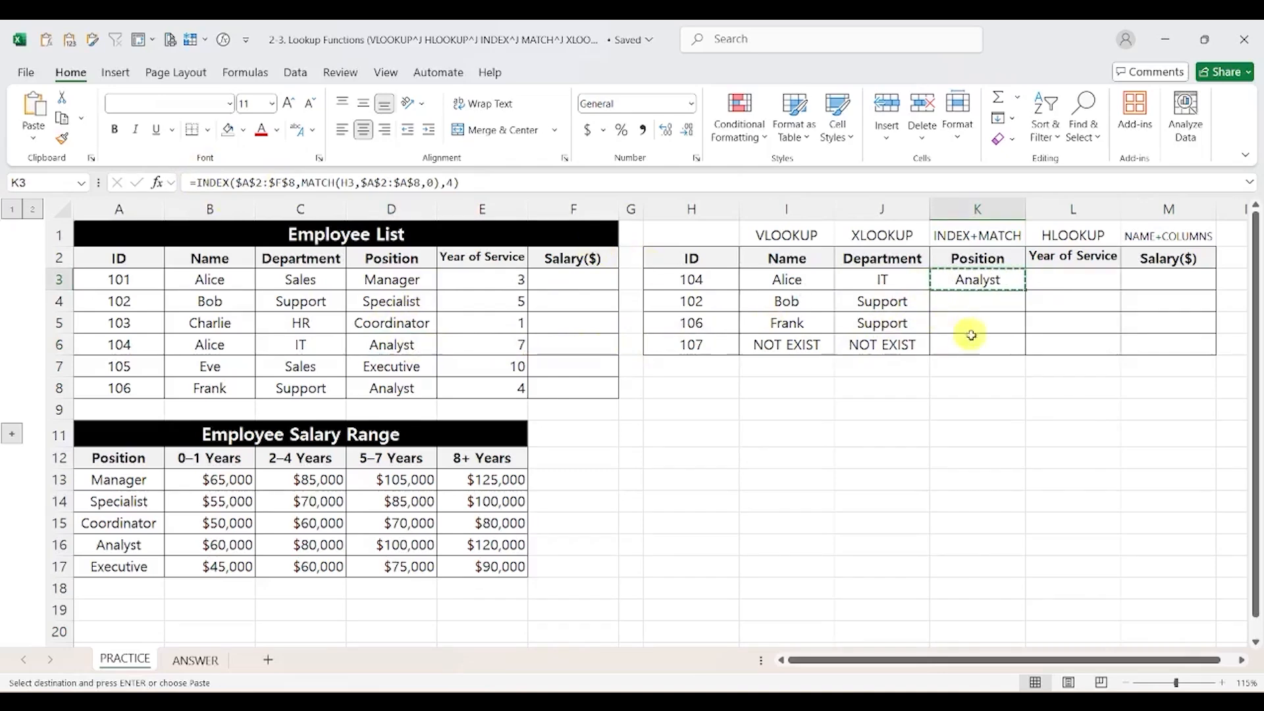
pyautogui.moveTo(973, 301); pyautogui.dragTo(971, 342)
pyautogui.hotkey('ctrl', 'v')
pyautogui.click(1006, 344)
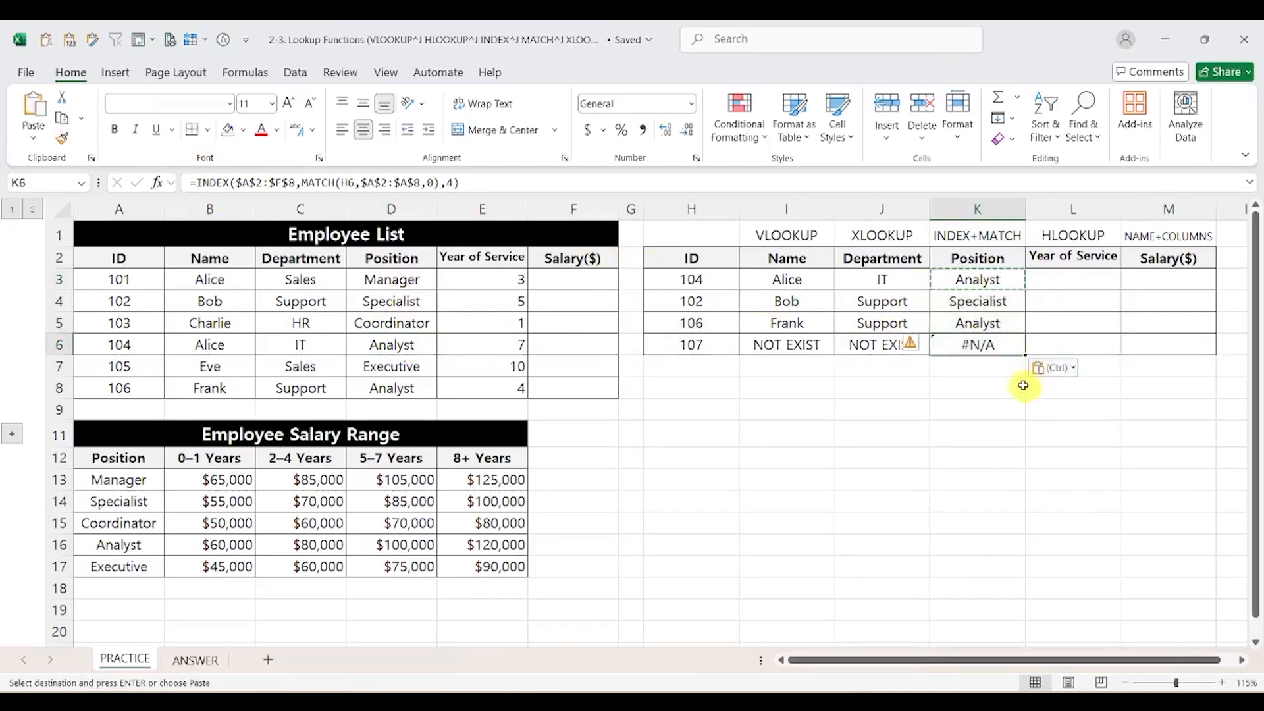
# Wrap the K3 formula in IFERROR with the fallback text: =IFERROR(INDEX($A$2:$F$8,MATCH(H3,$A$2:$A$8,0),4),"NOT EXIST").
pyautogui.click(1003, 282)
pyautogui.click(198, 182)
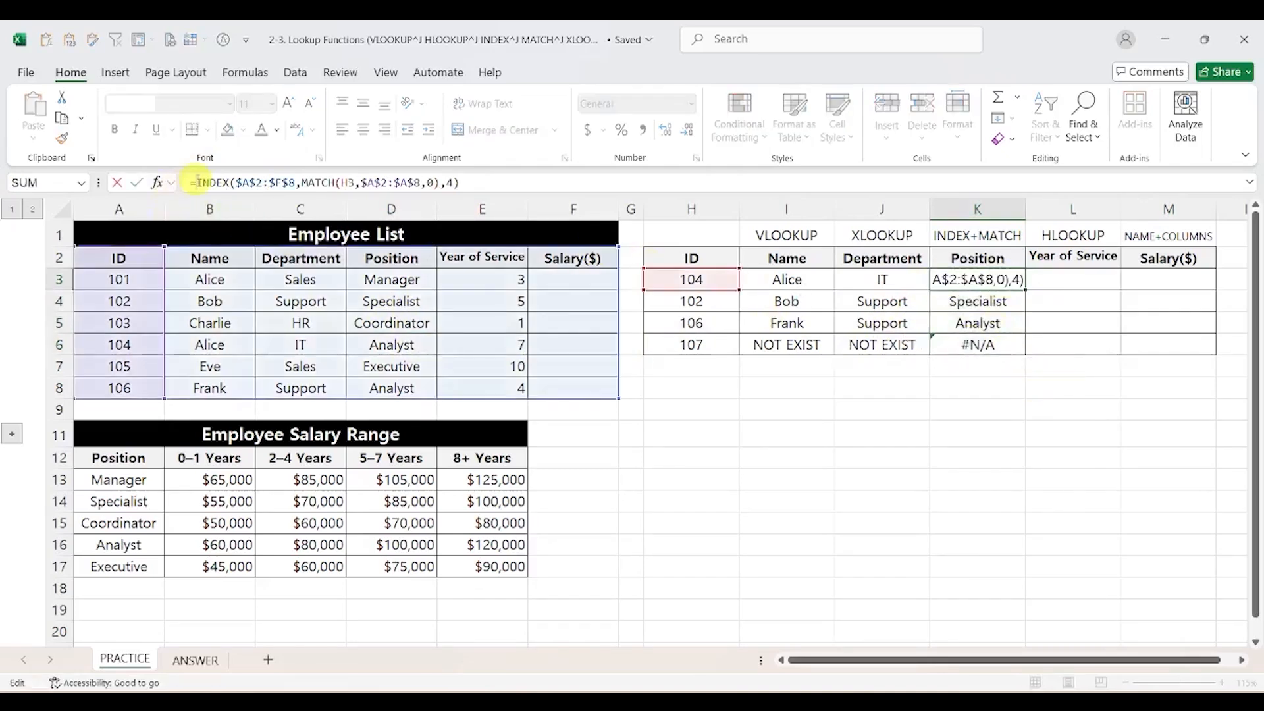
pyautogui.write('IFERROR')
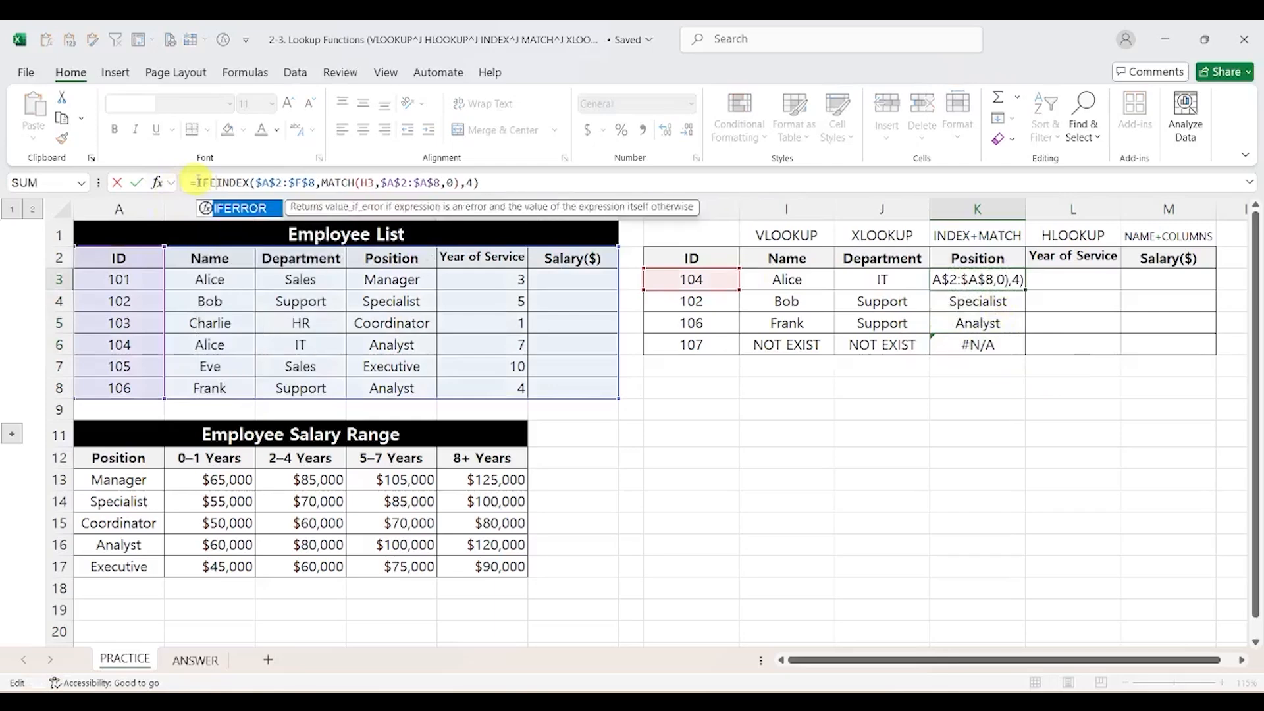
pyautogui.write('(')
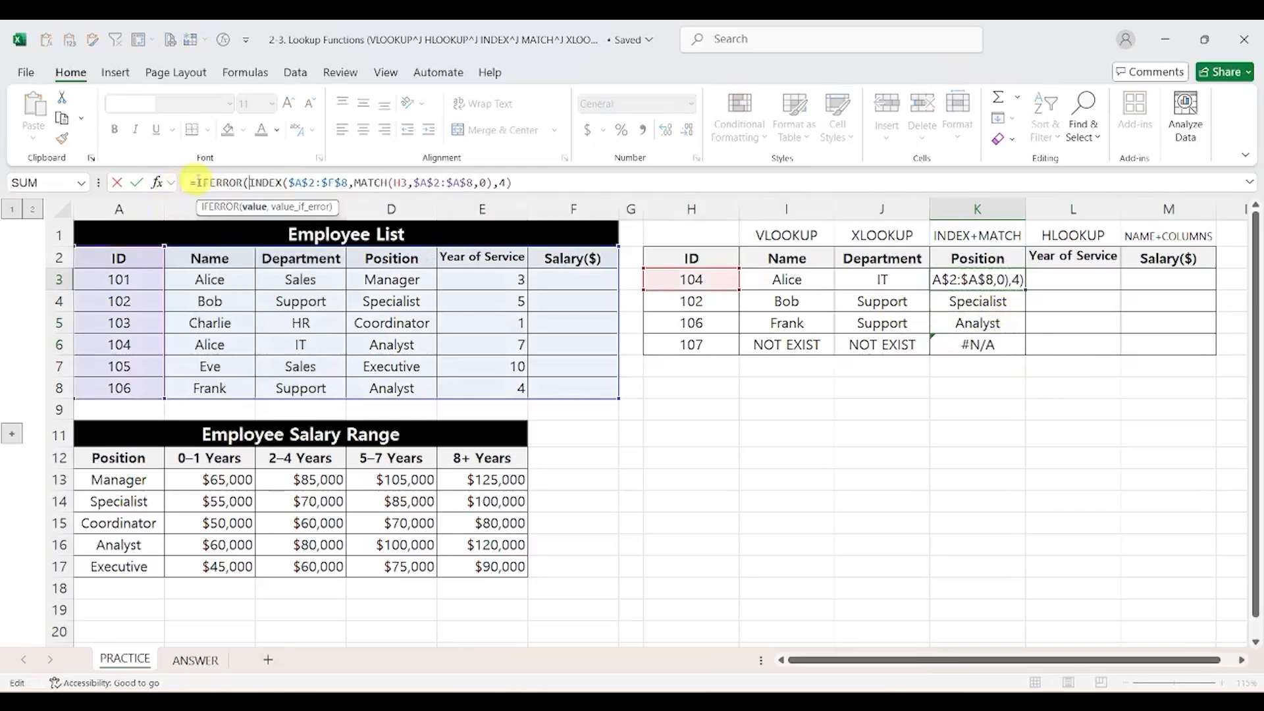
pyautogui.write(',')
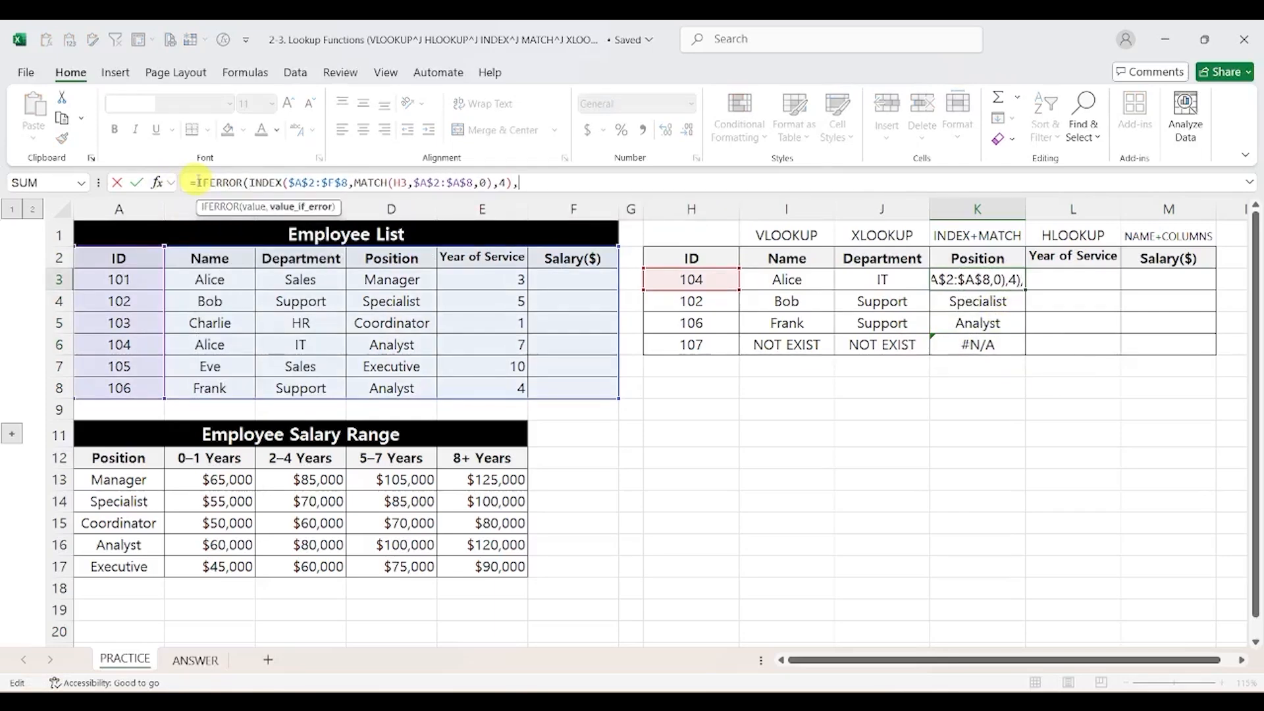
pyautogui.write('"NOT EXOST')
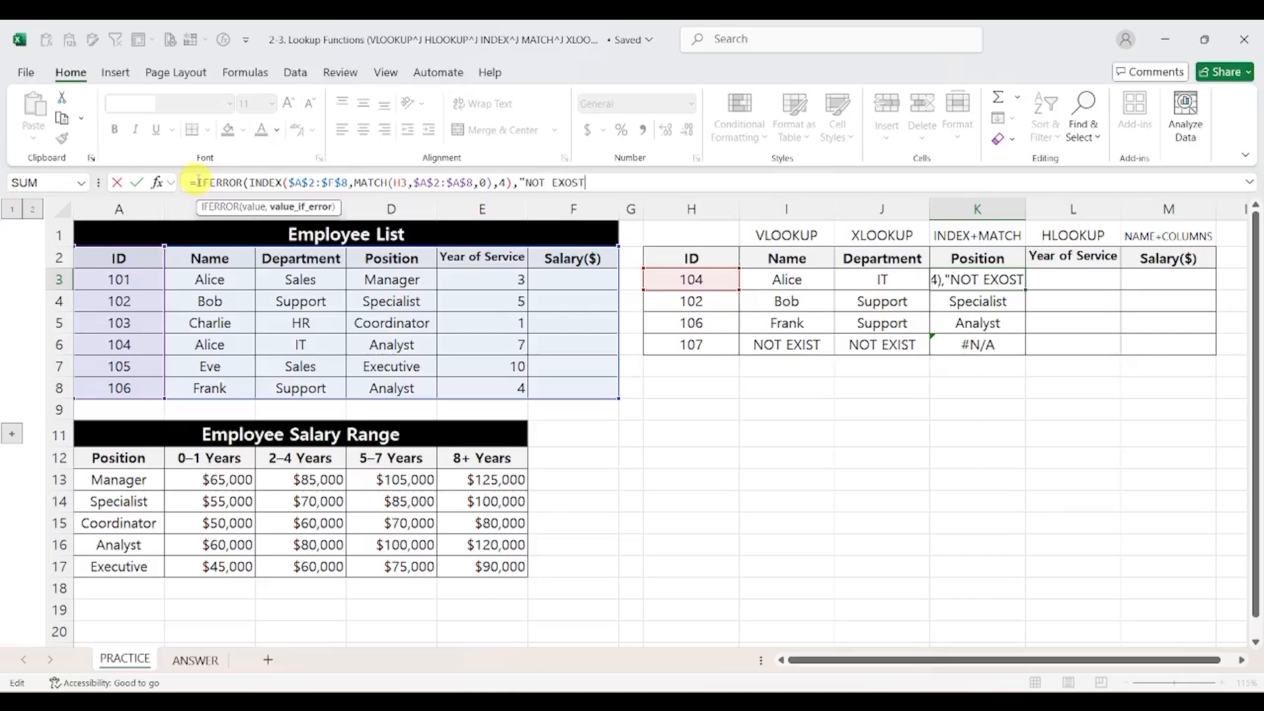
pyautogui.press('Return')
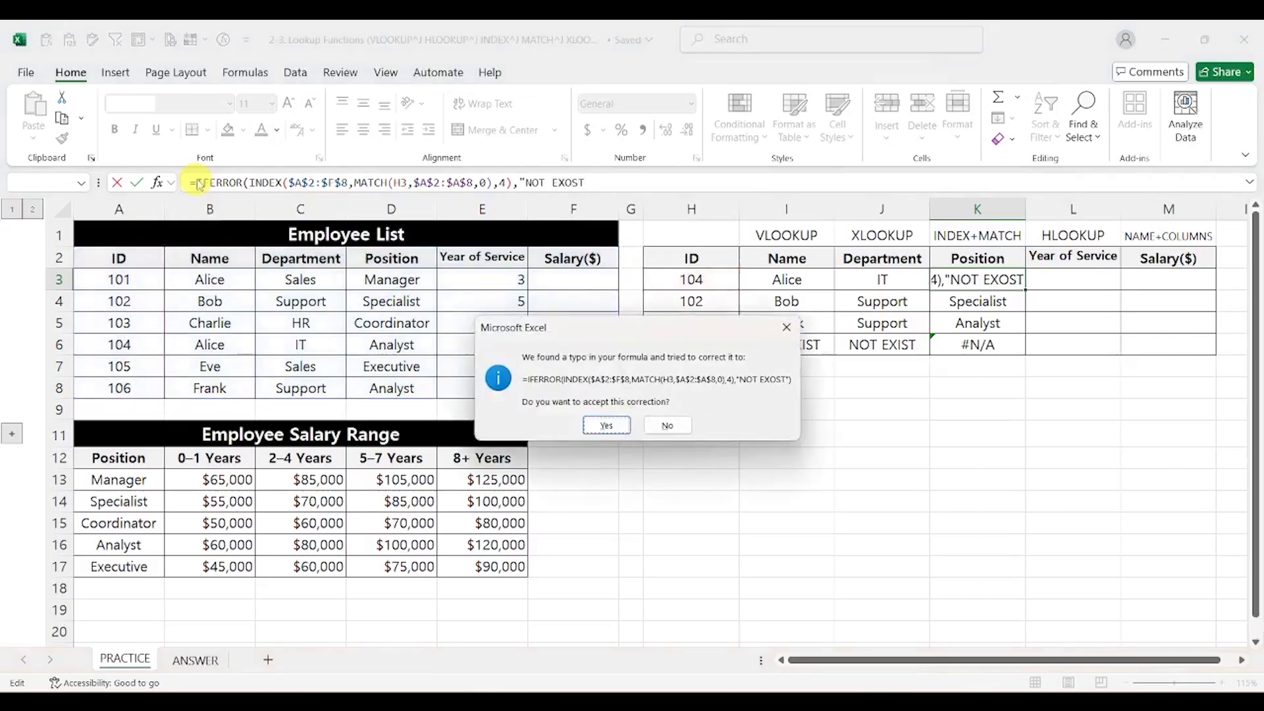
pyautogui.press('Return')
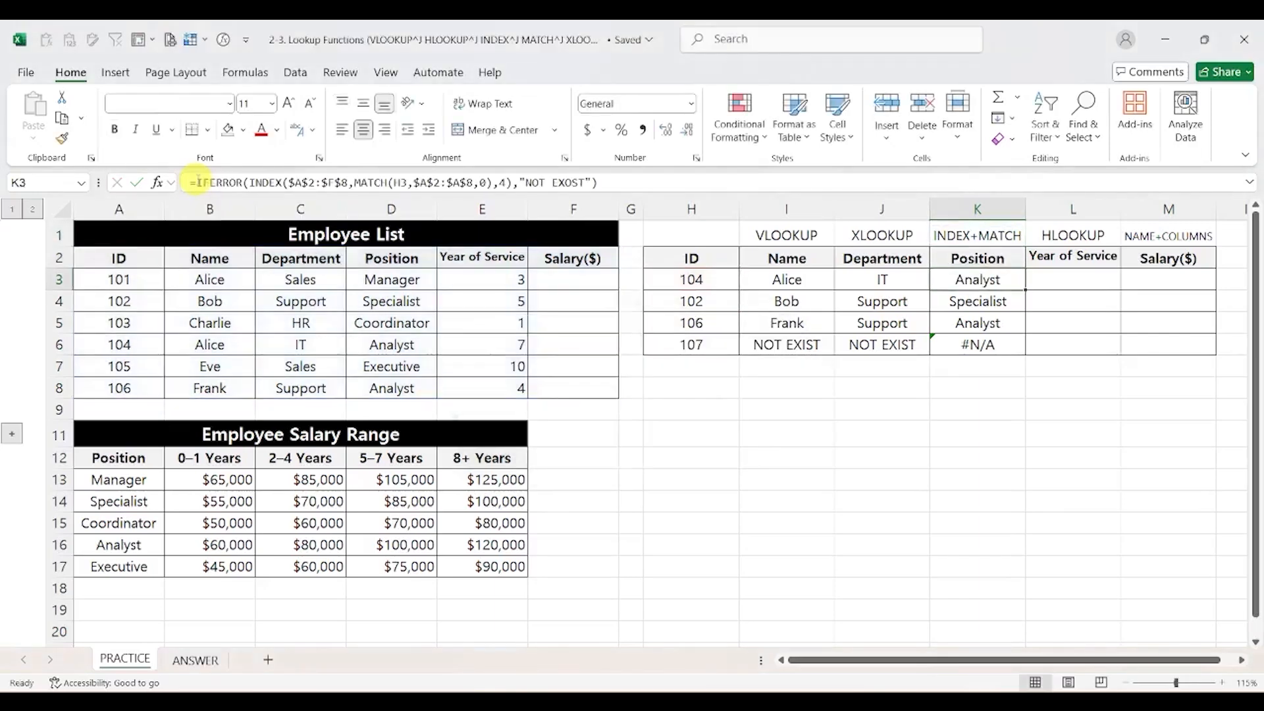
pyautogui.click(577, 186)
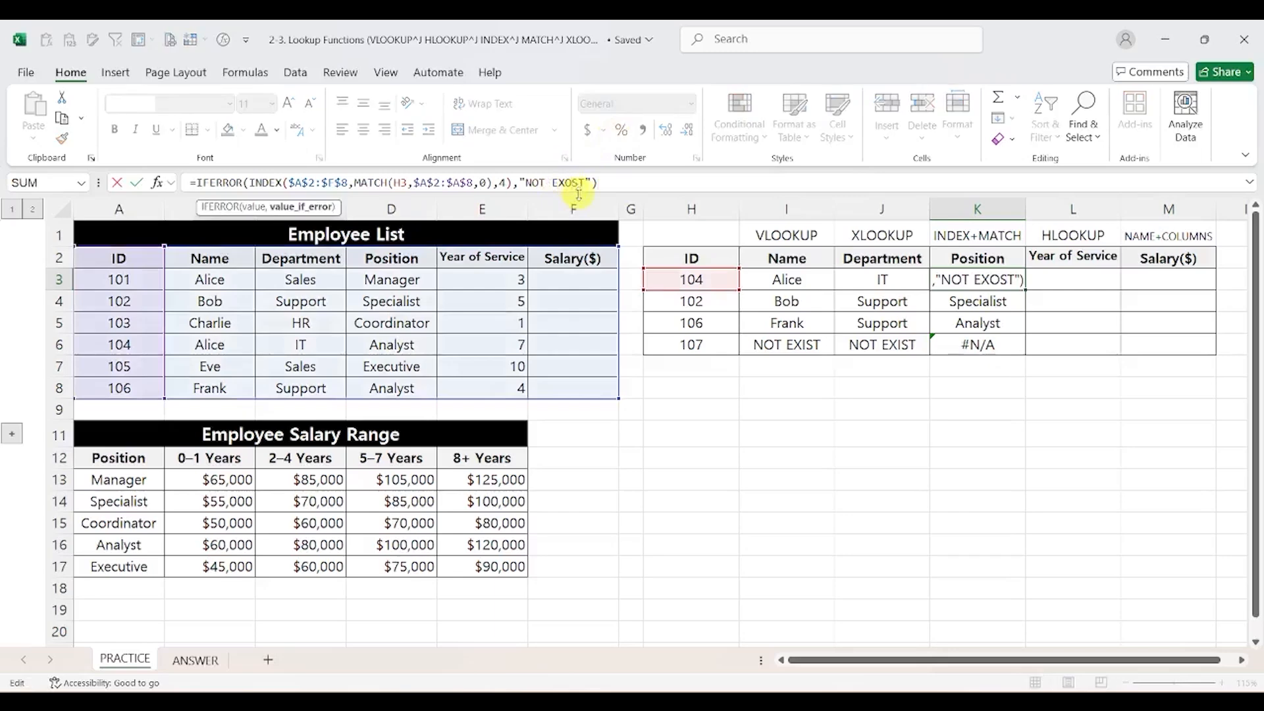
pyautogui.press('BackSpace')
pyautogui.write('I')
pyautogui.press('Return')
# Copy the IFERROR formula from K3 down through K6, replacing the position formulas there.
pyautogui.press('Up')
pyautogui.hotkey('ctrl', 'c')
pyautogui.hotkey('shift', 'Down')
pyautogui.hotkey('shift', 'Down')
pyautogui.hotkey('shift', 'Down')
pyautogui.hotkey('ctrl', 'v')
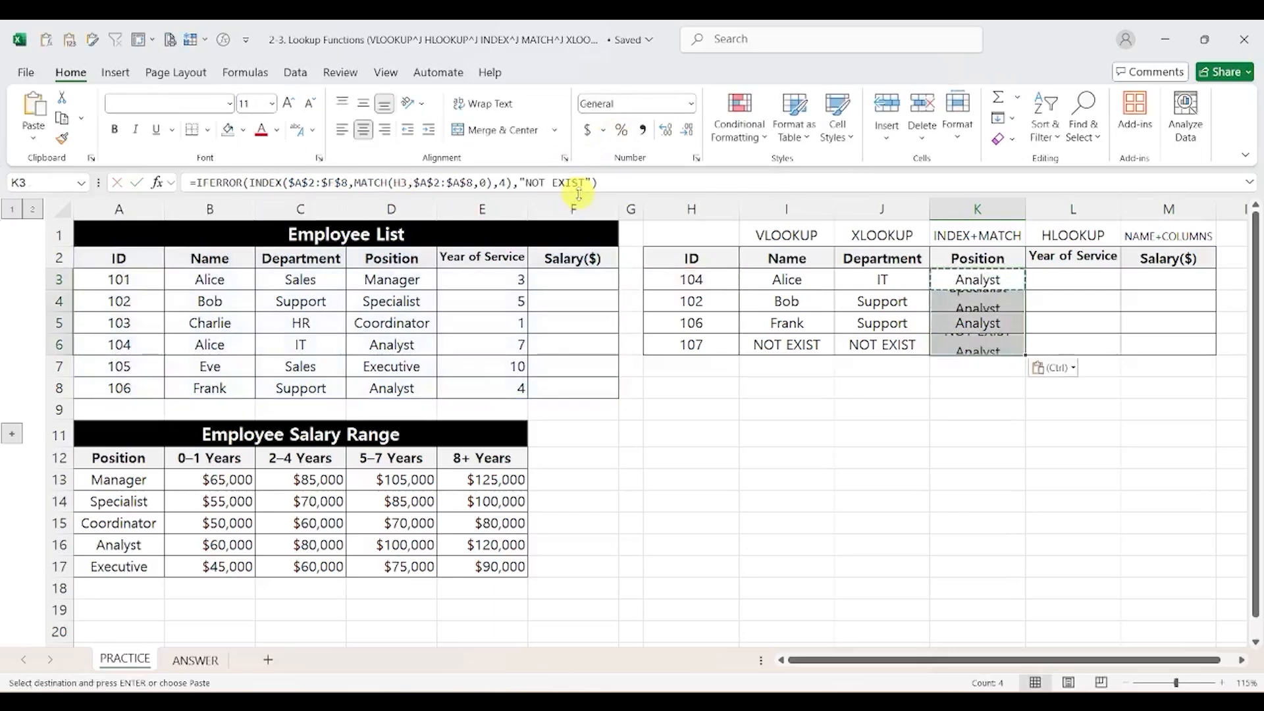
pyautogui.press('Down')
pyautogui.press('Down')
pyautogui.press('Down')
pyautogui.press('Down')
pyautogui.press('Up')
pyautogui.press('Escape')
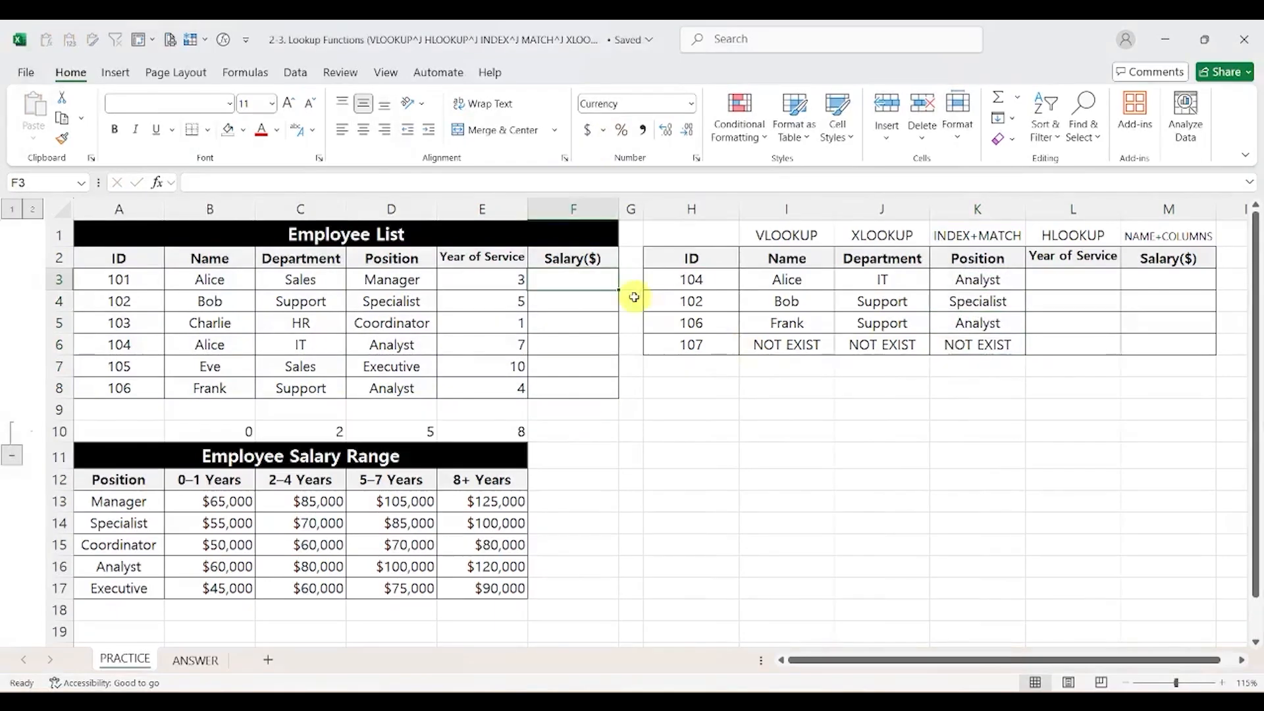
# Begin an INDEX formula in F3 with the salary range, including helper row 10, as its array: =INDEX($A$10:$E$17,.
pyautogui.moveTo(173, 454); pyautogui.dragTo(495, 588)
pyautogui.click(580, 286)
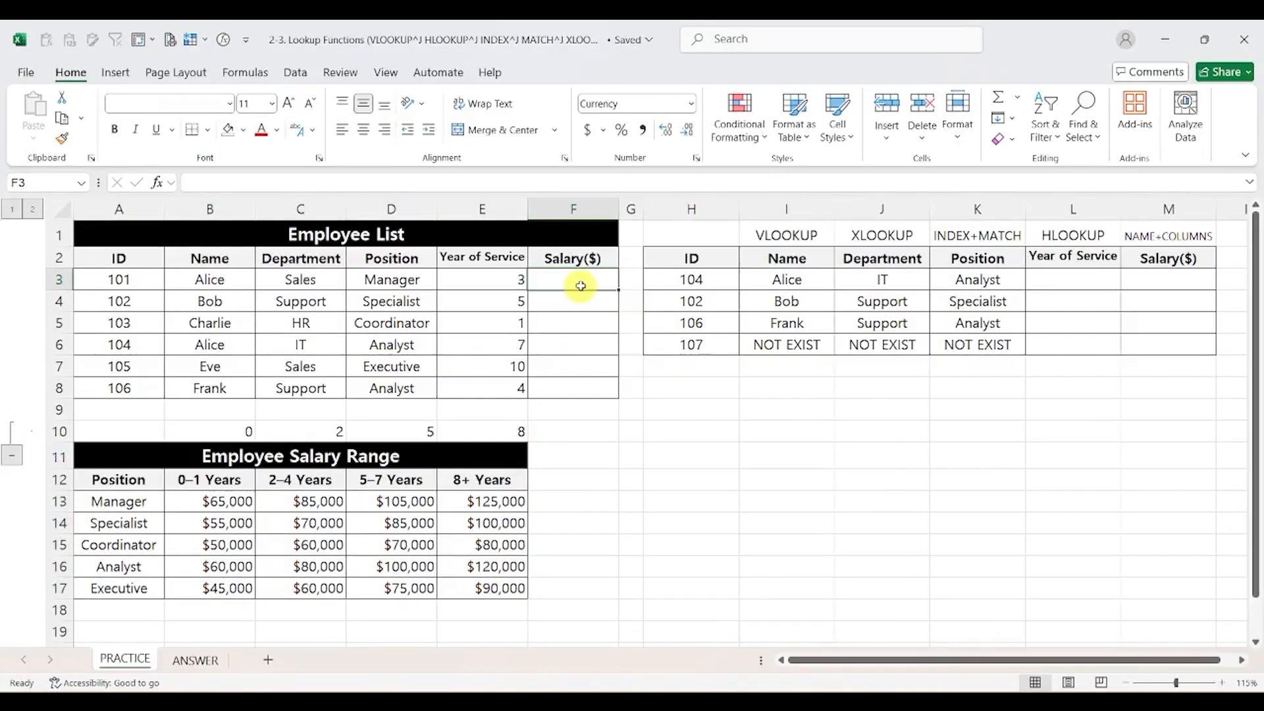
pyautogui.write('=INDEX(')
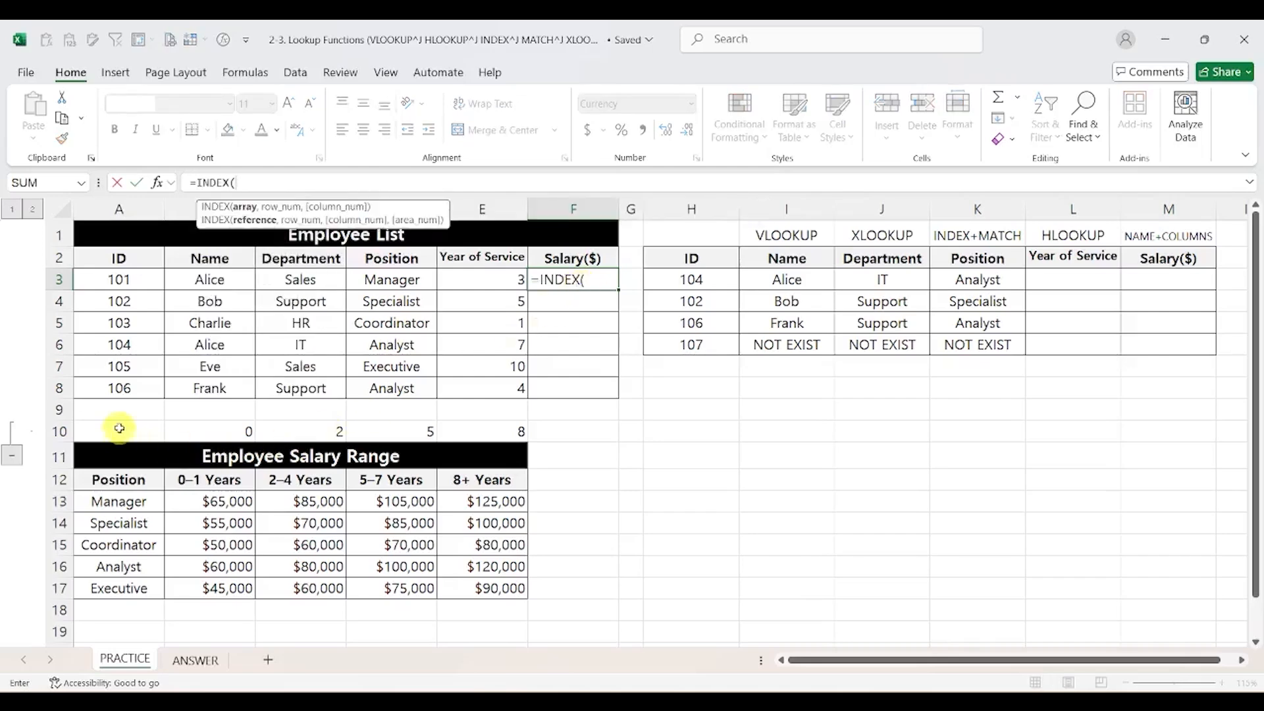
pyautogui.moveTo(112, 430); pyautogui.dragTo(522, 584)
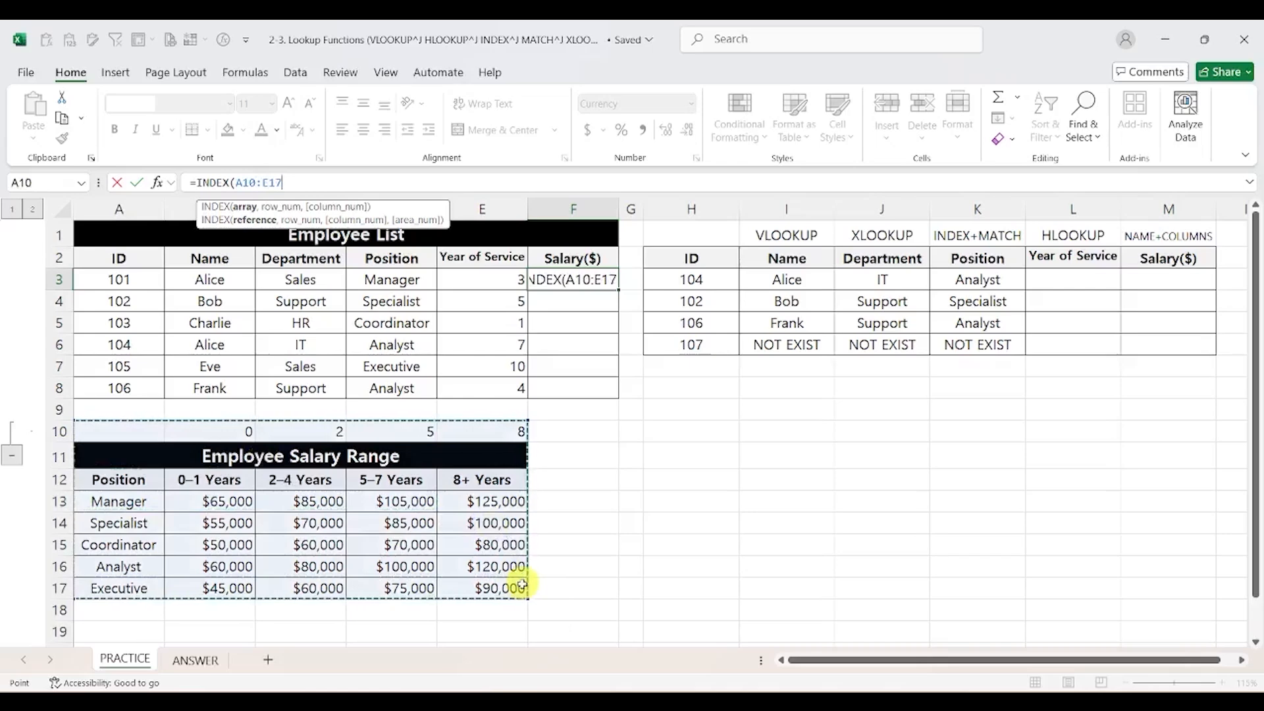
pyautogui.press('F4')
pyautogui.write(',')
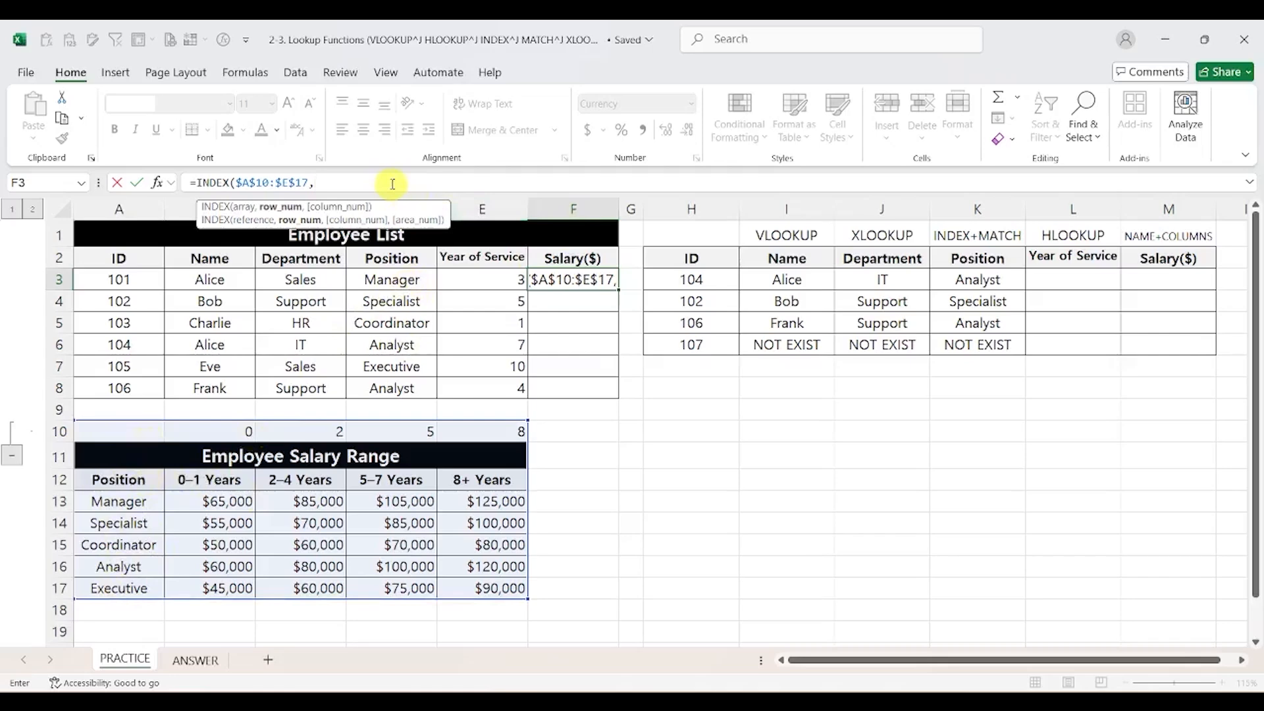
# Add MATCH(D3,$A$10:$A$17,0) as the INDEX row number in F3 to find the employee's position exactly.
pyautogui.write('MATCH(')
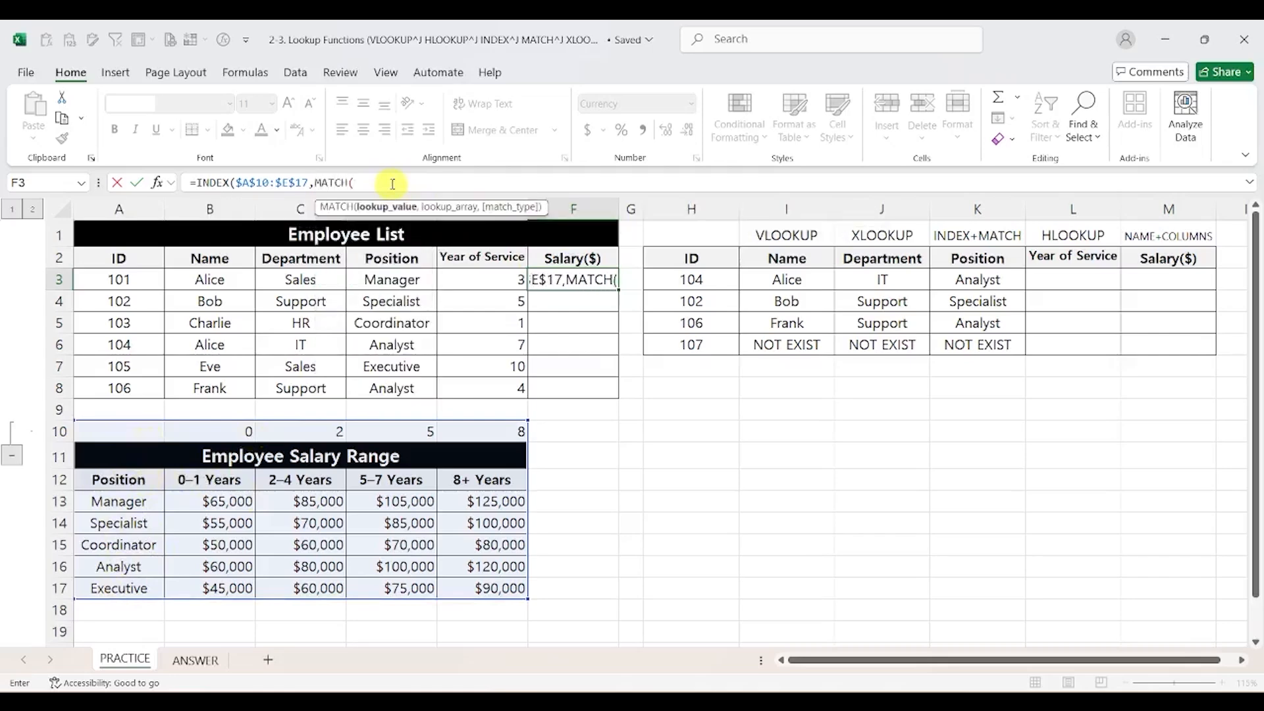
pyautogui.click(422, 275)
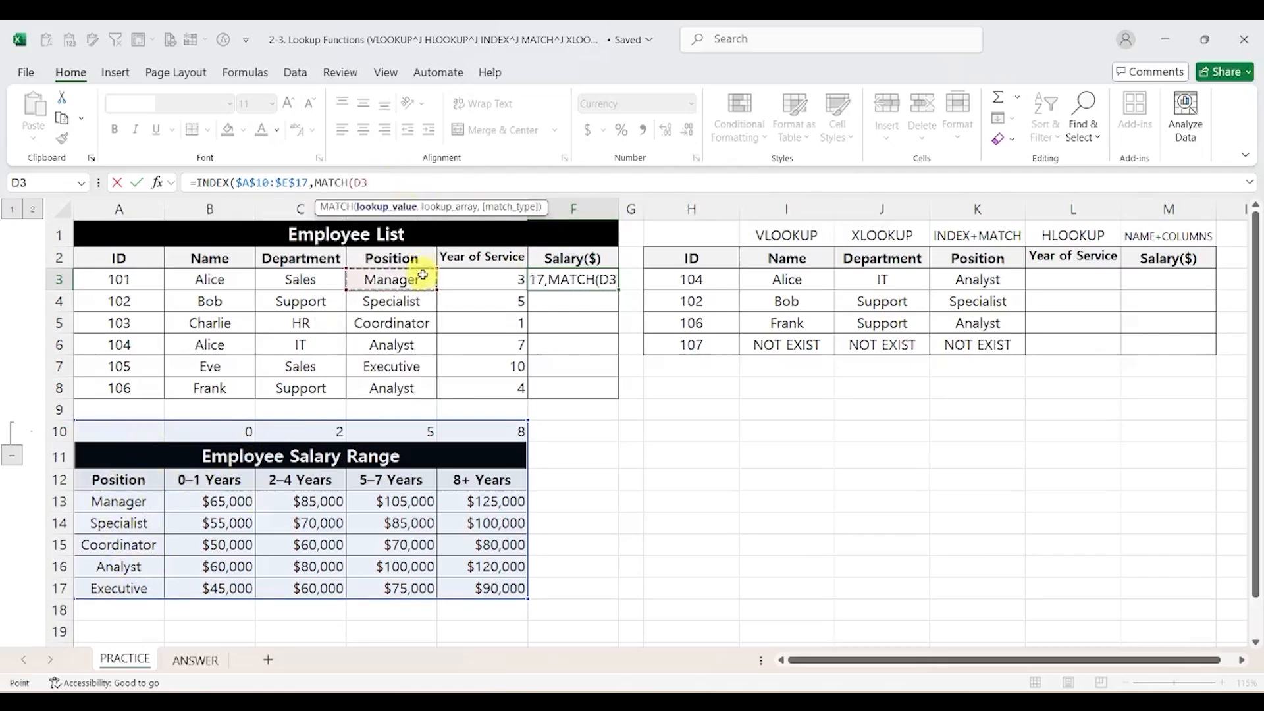
pyautogui.write(',')
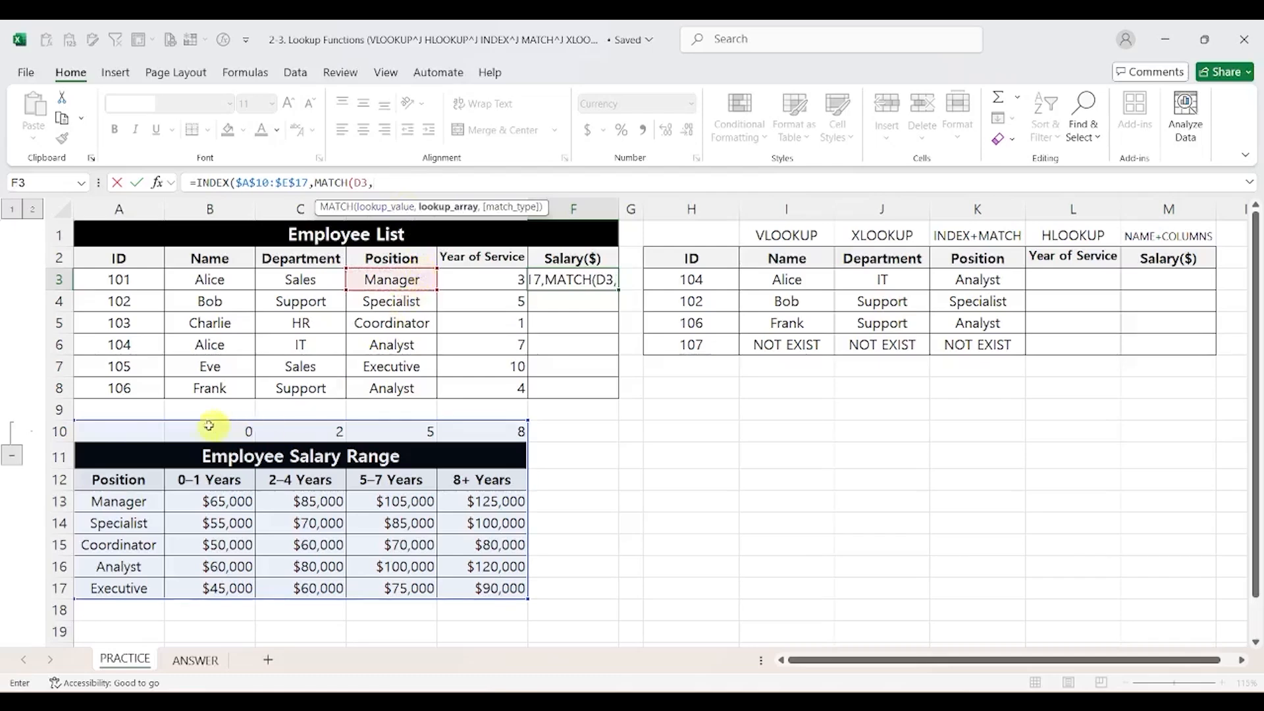
pyautogui.moveTo(127, 428); pyautogui.dragTo(115, 587)
pyautogui.press('F4')
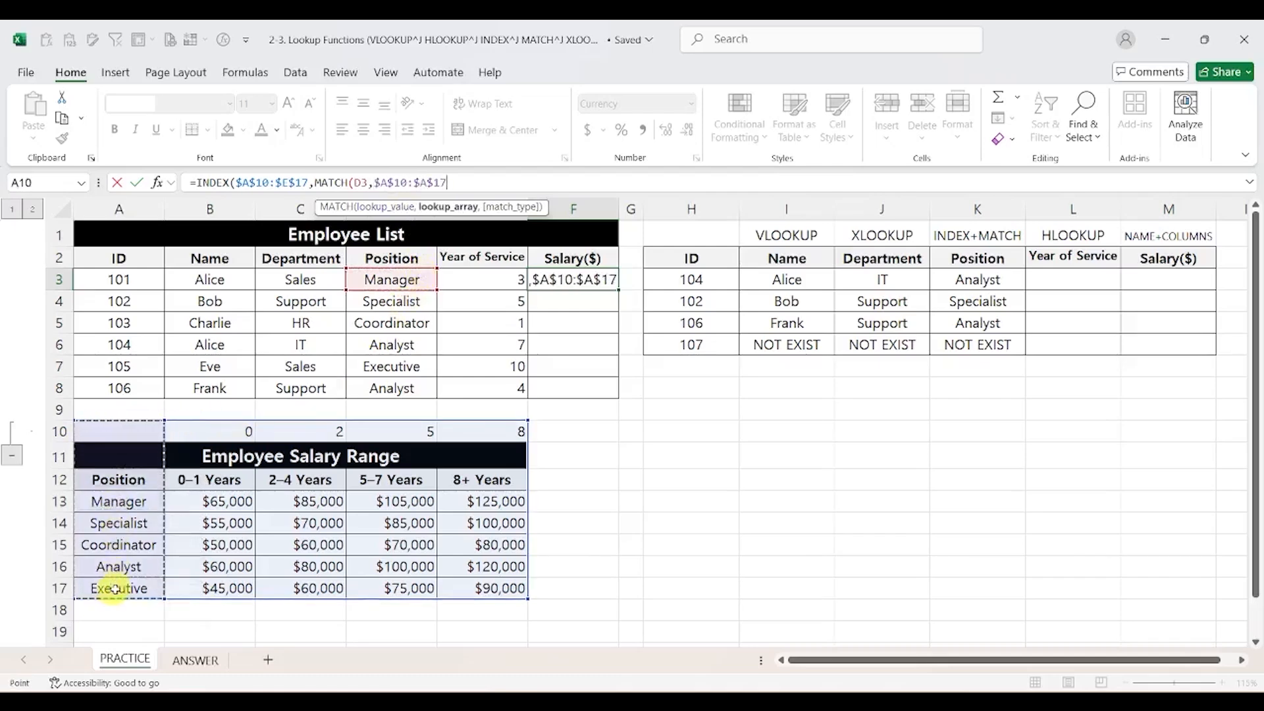
pyautogui.write(',')
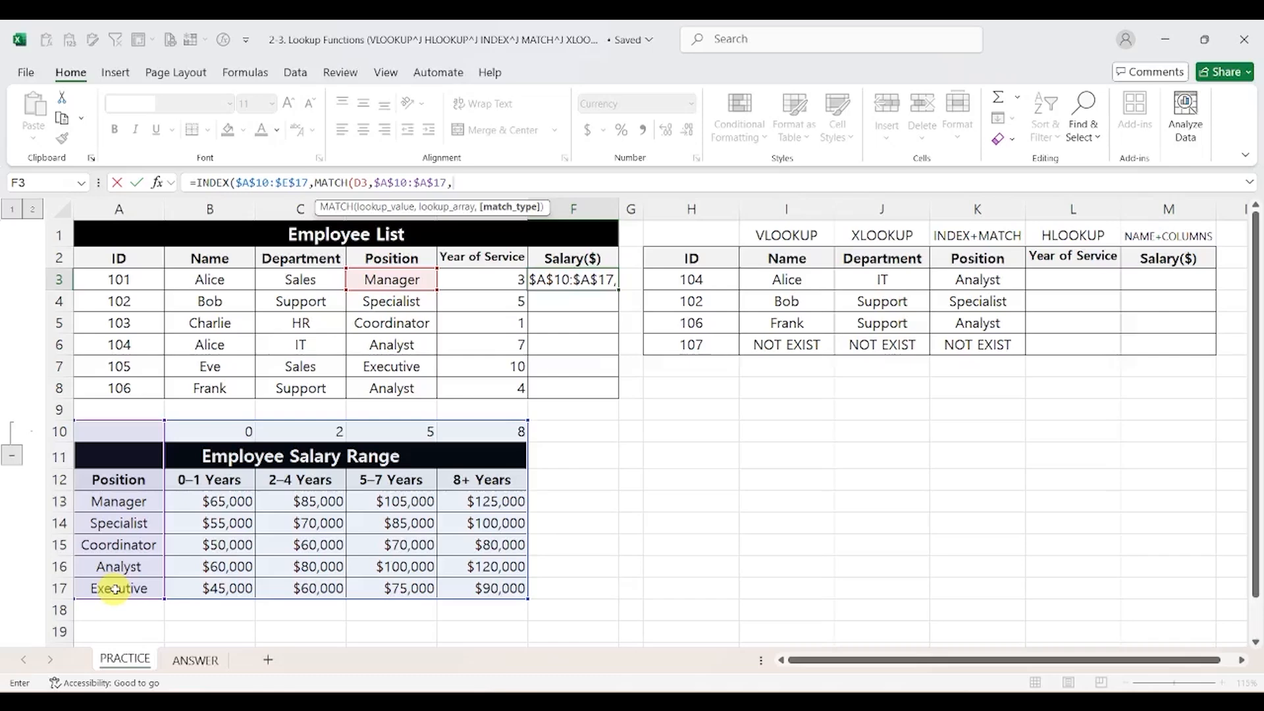
pyautogui.write('0')
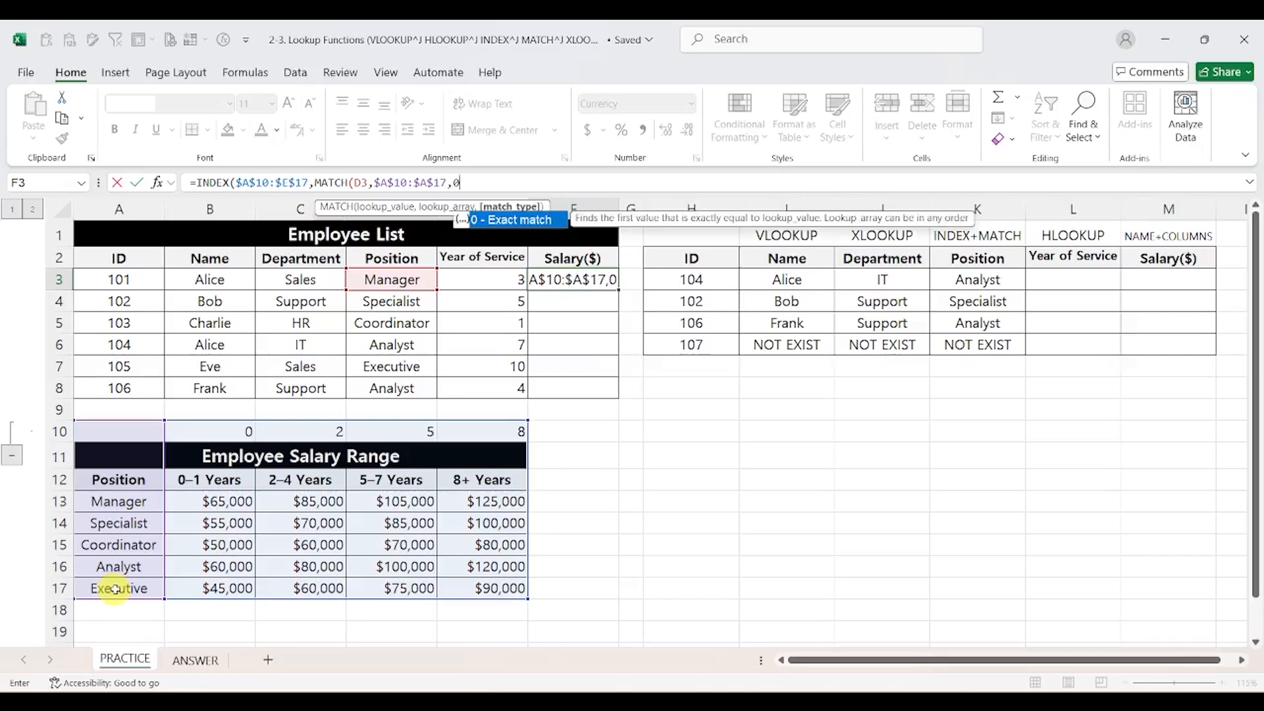
pyautogui.press('Tab')
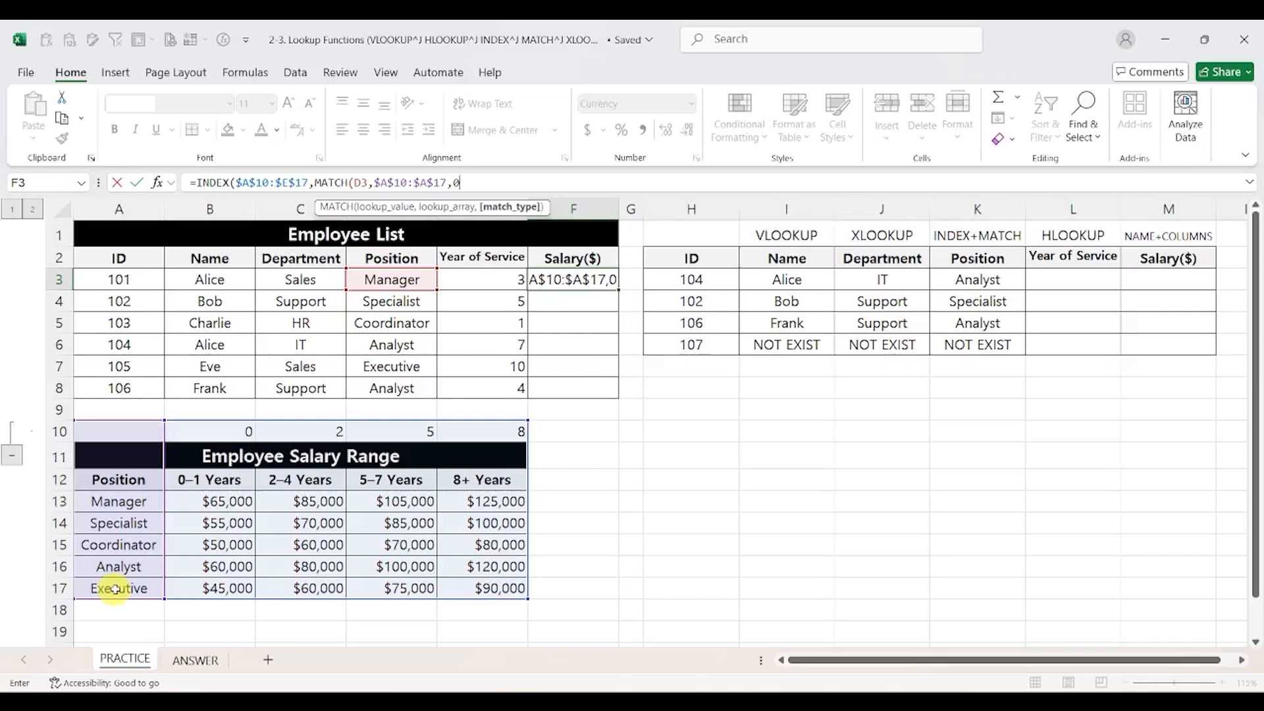
pyautogui.write(')')
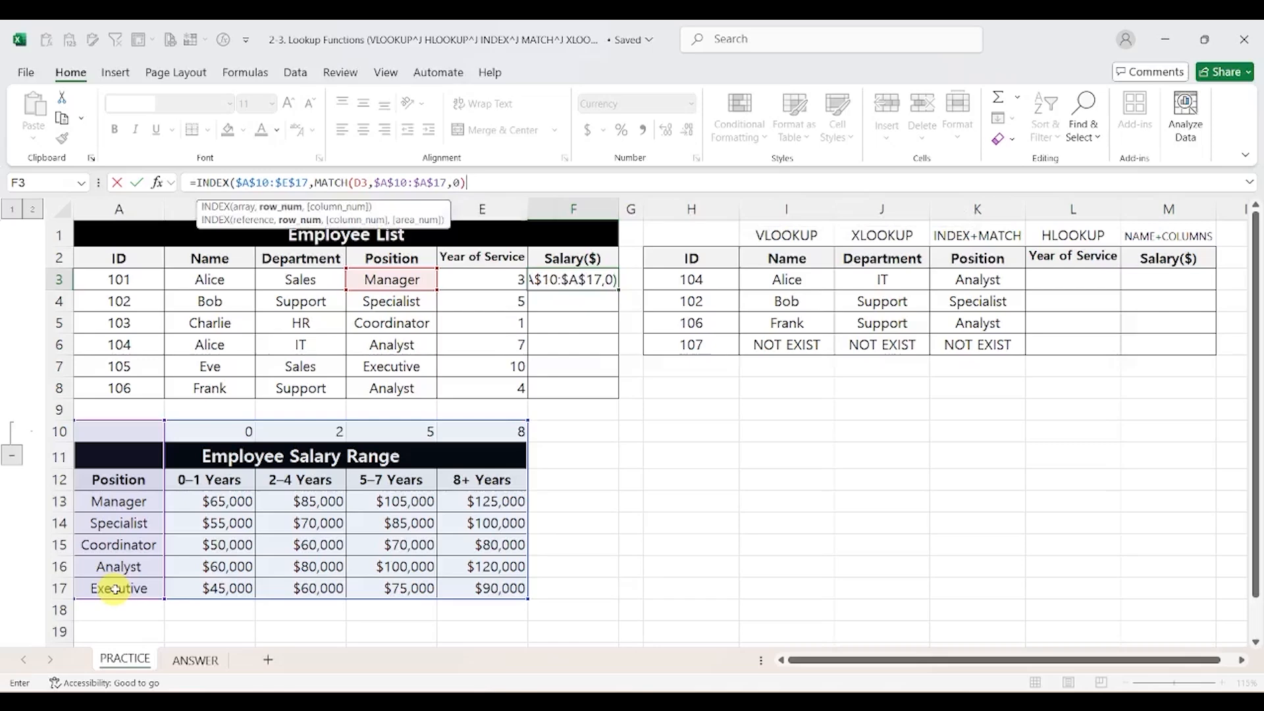
# Complete the F3 INDEX formula with MATCH(E3,$A$10:$E$10,1) as its column number to find the years-of-service bracket approximately.
pyautogui.write(',')
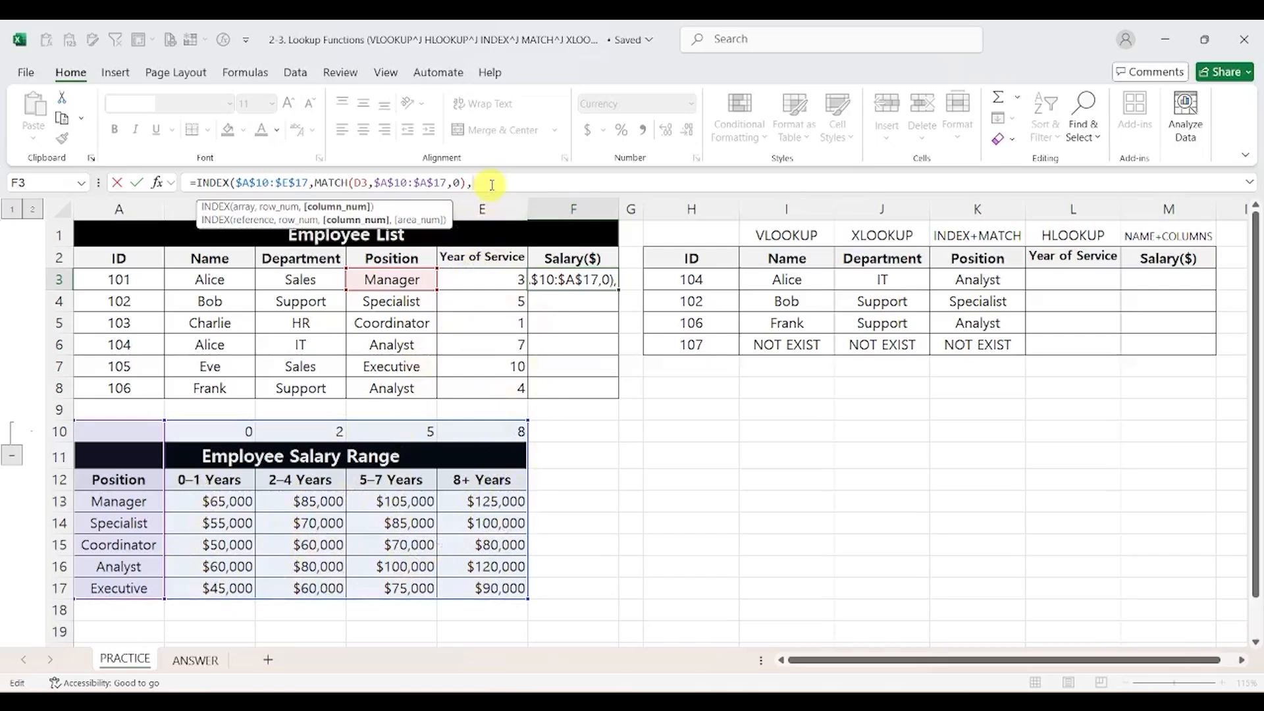
pyautogui.write('MATCH(')
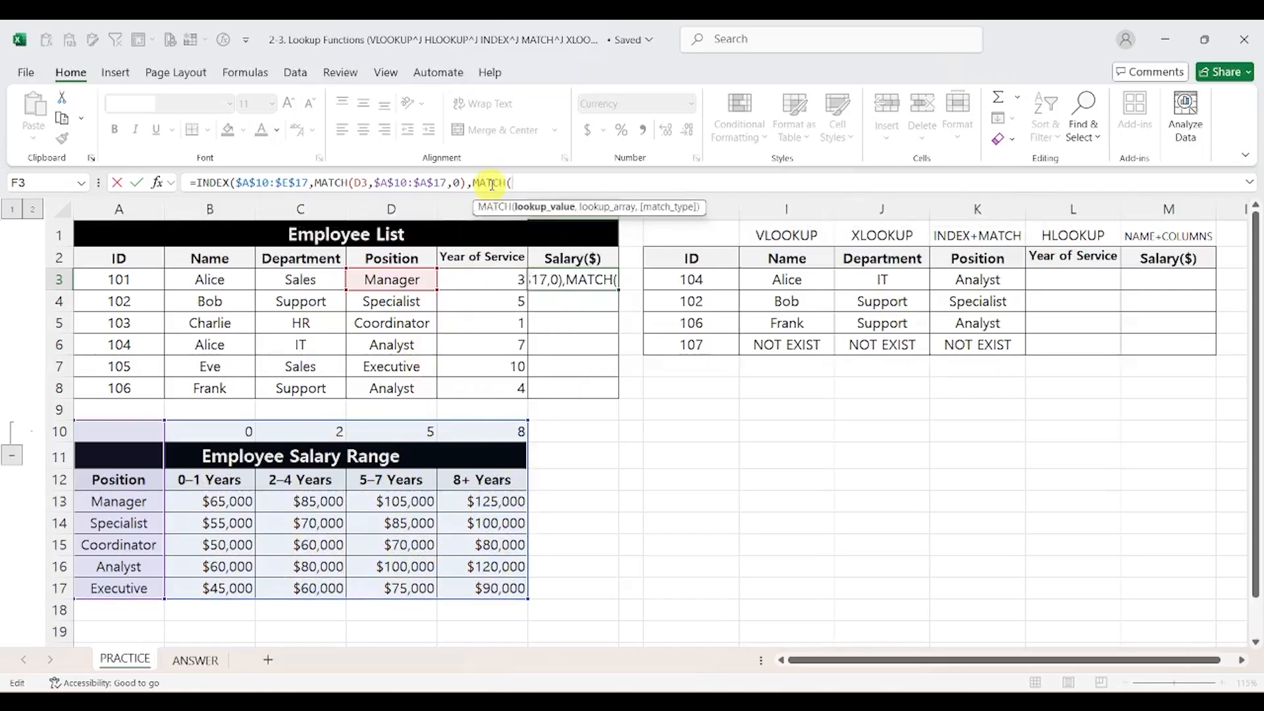
pyautogui.click(470, 277)
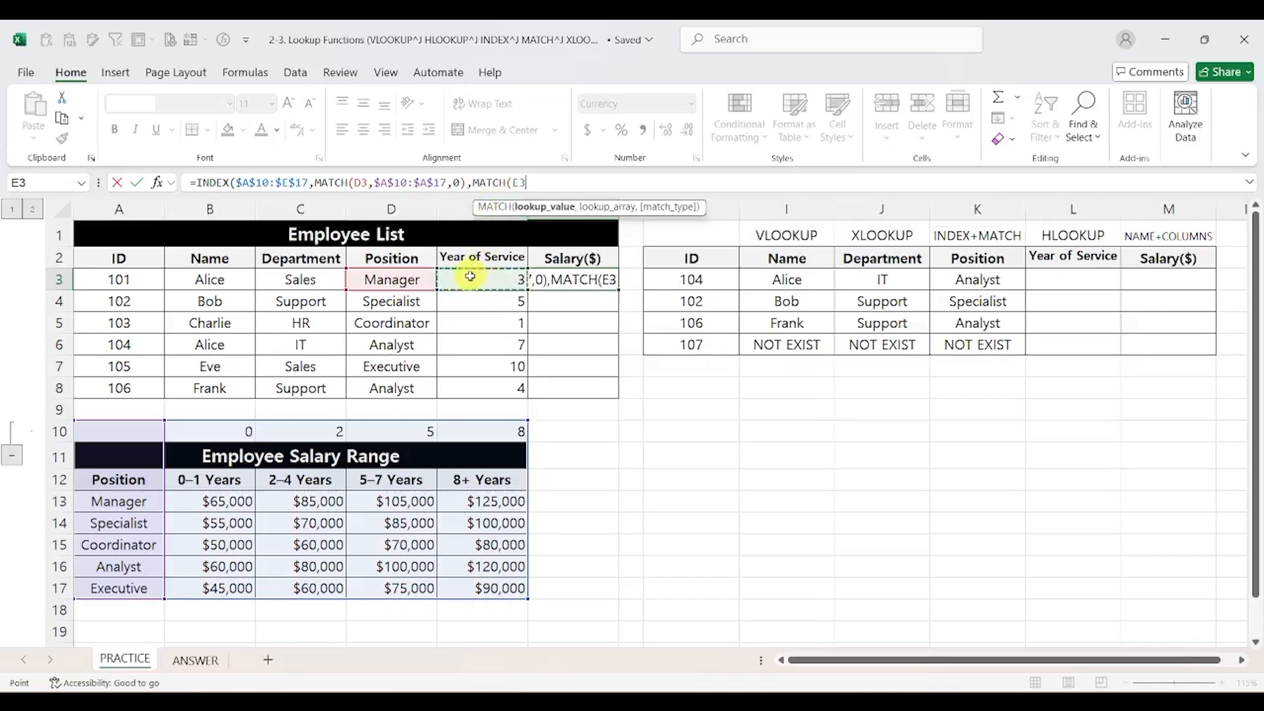
pyautogui.write(',')
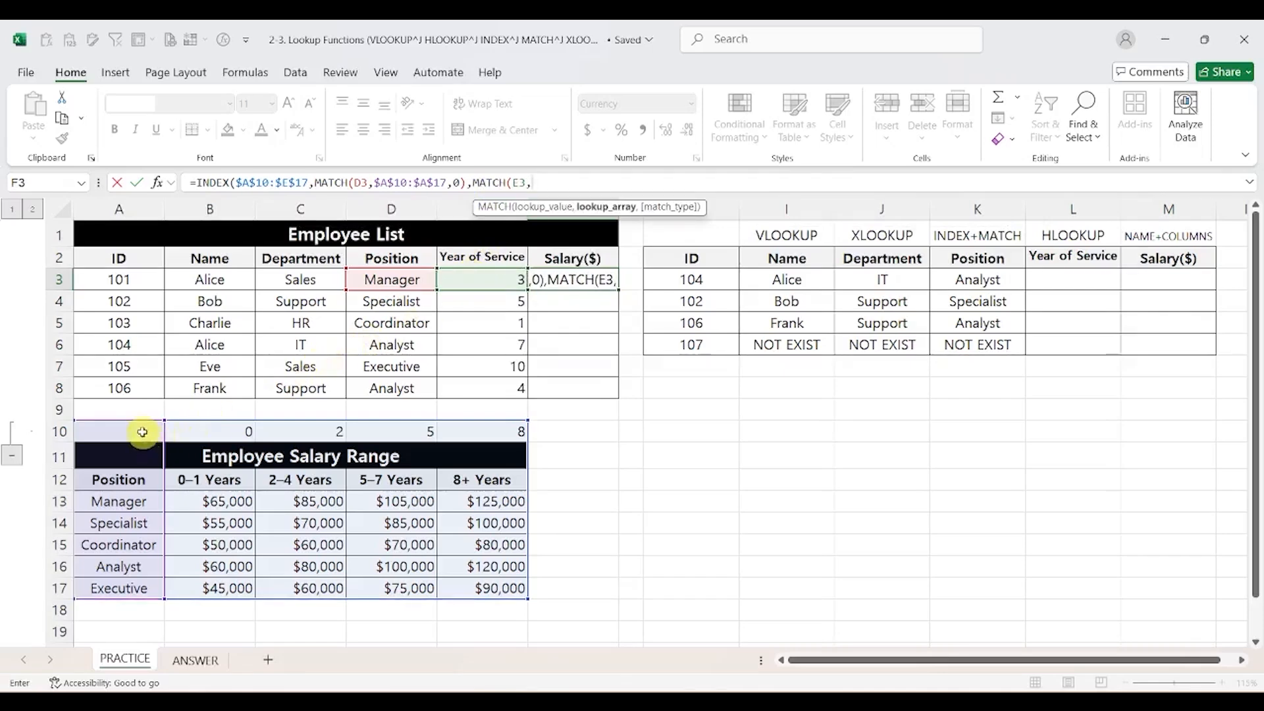
pyautogui.moveTo(141, 431); pyautogui.dragTo(495, 435)
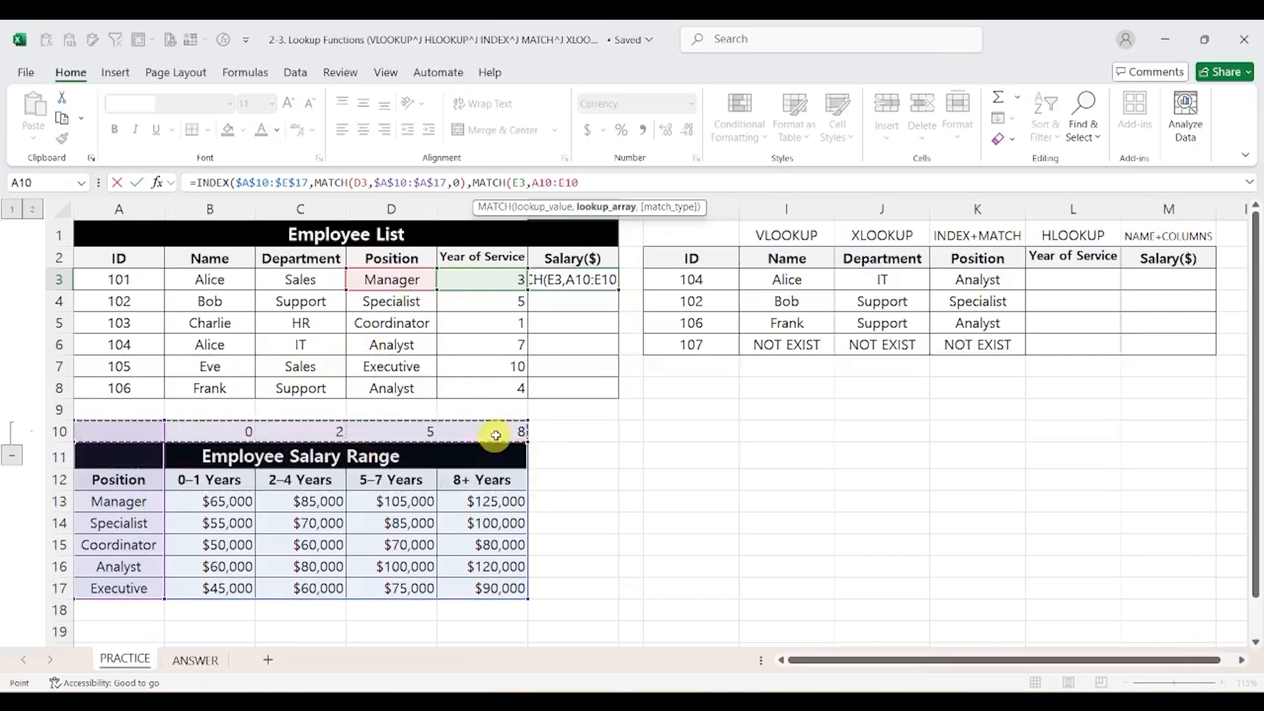
pyautogui.press('F4')
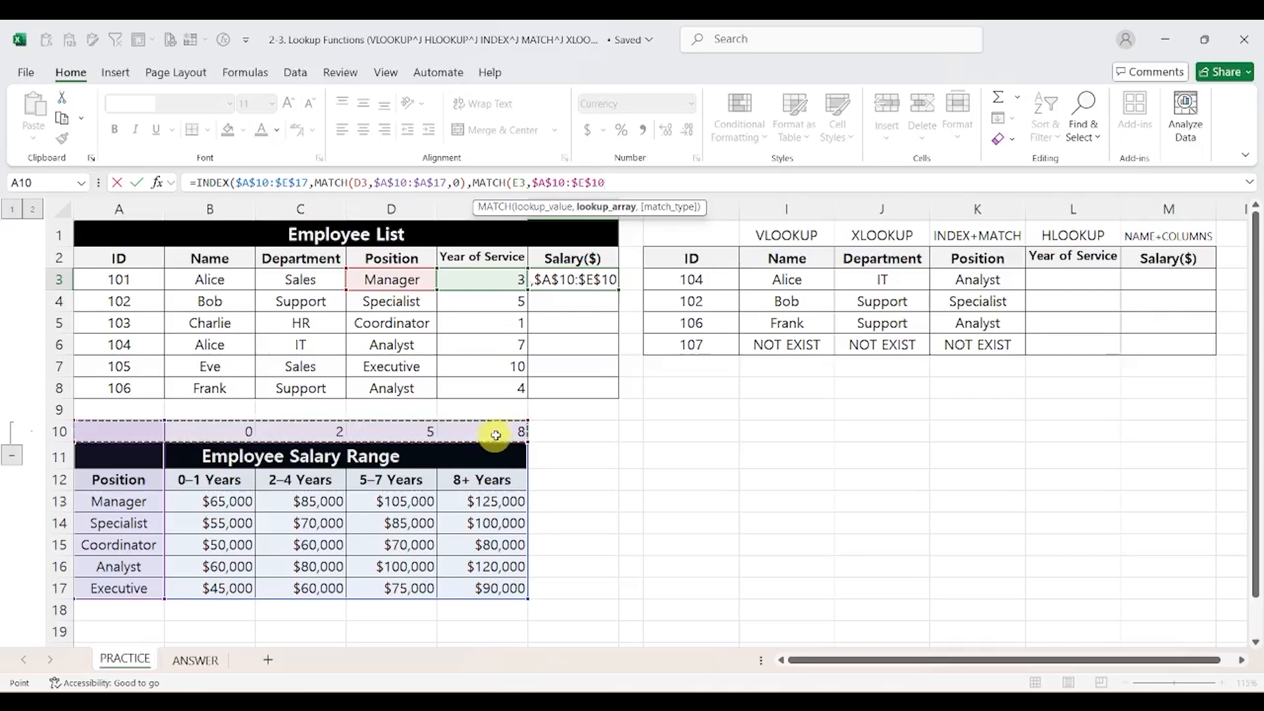
pyautogui.write(',')
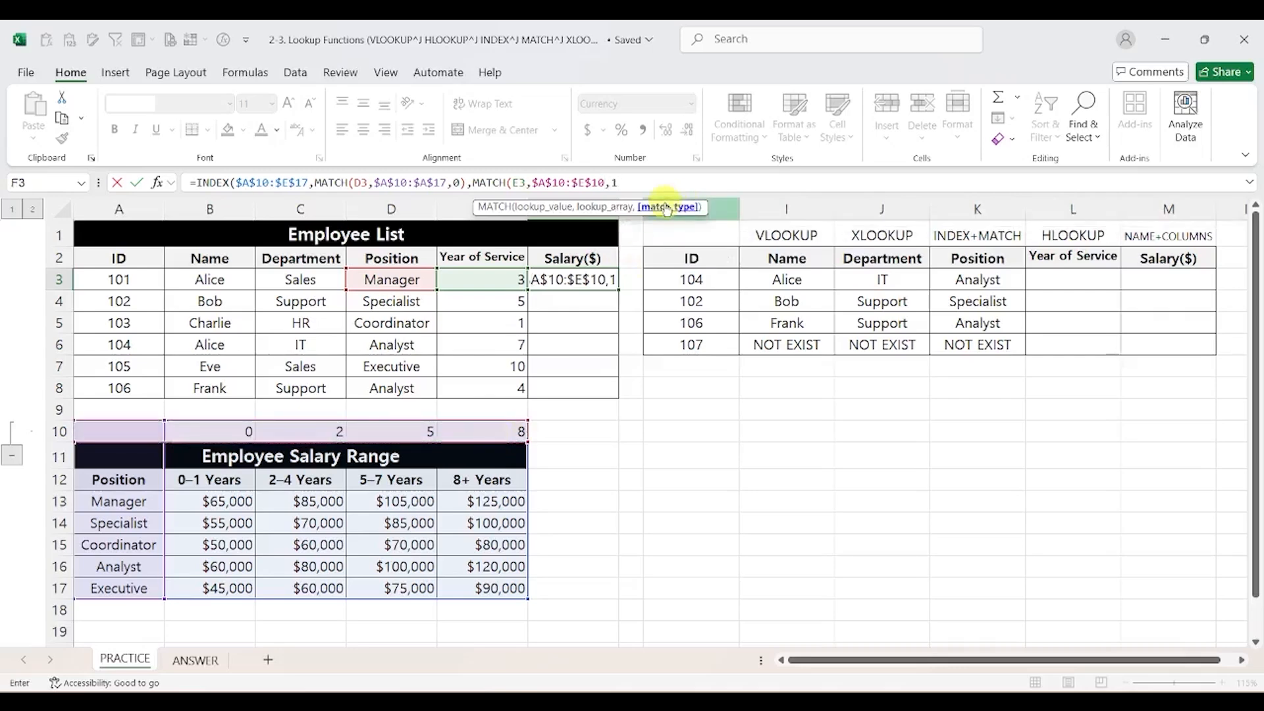
pyautogui.write('1')
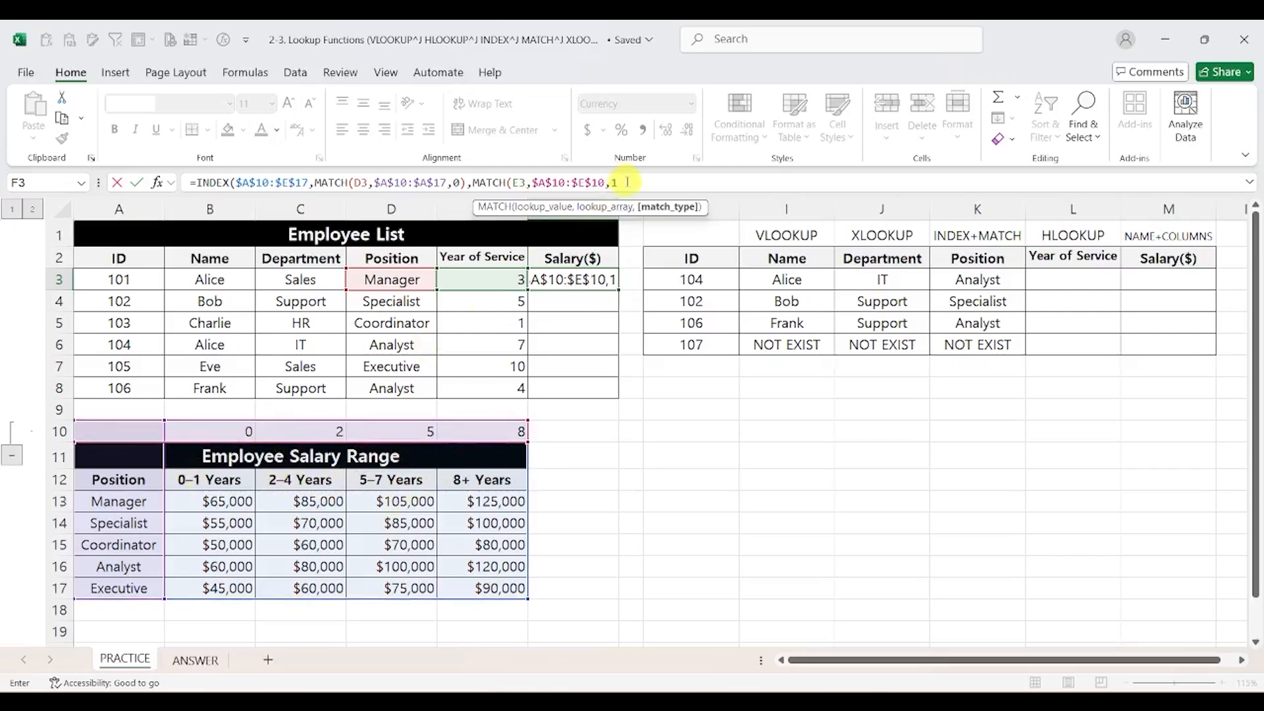
pyautogui.write('))')
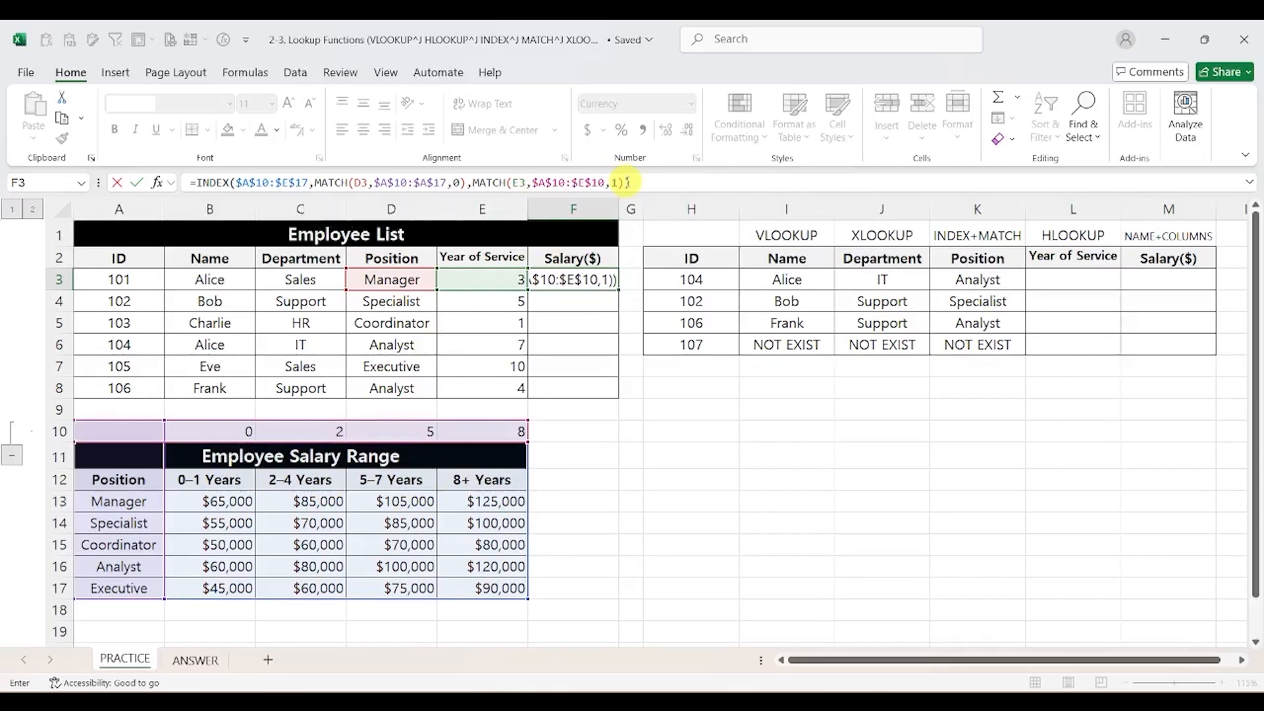
pyautogui.press('Return')
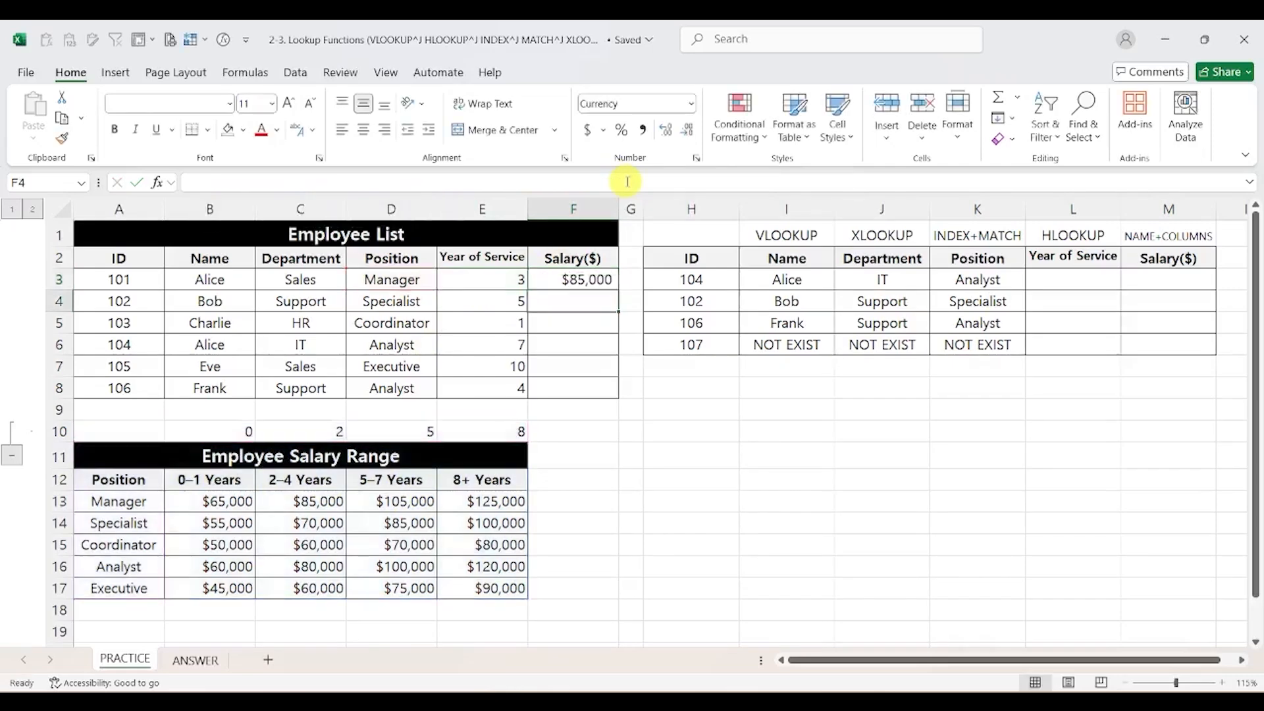
# Copy the salary formula from F3 down through F8.
pyautogui.press('Up')
pyautogui.hotkey('ctrl', 'c')
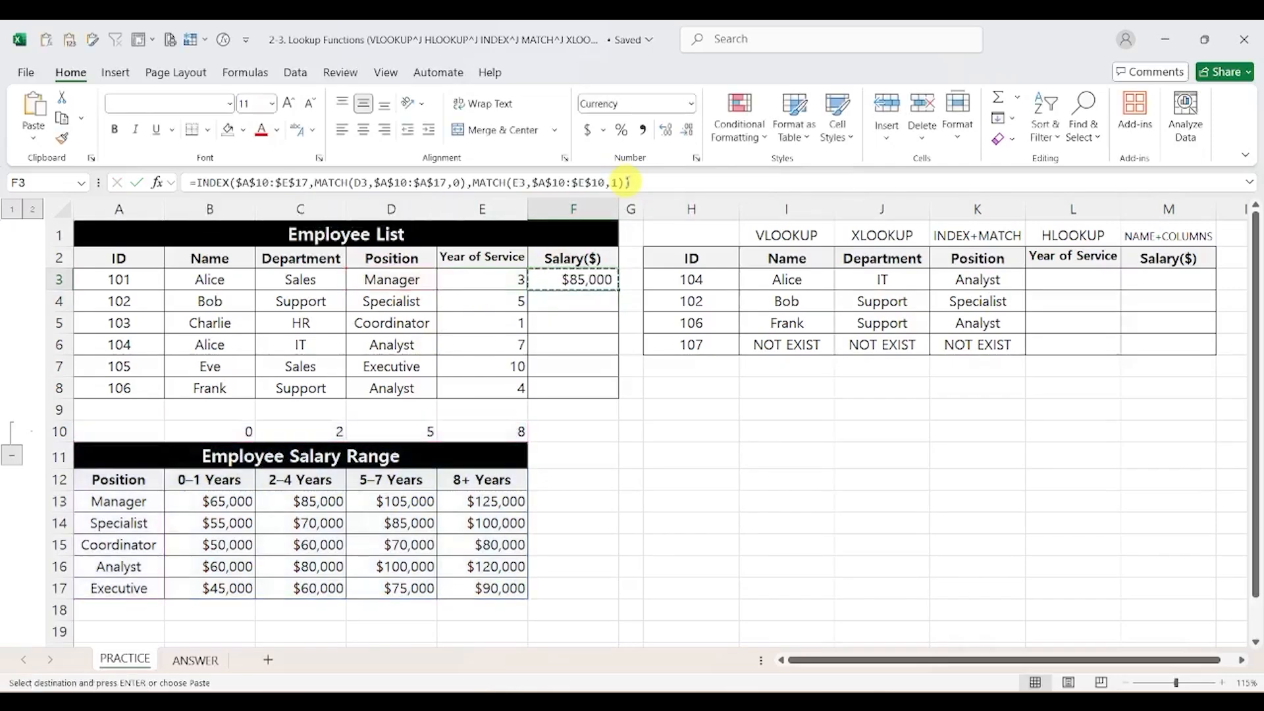
pyautogui.keyDown('shift'); pyautogui.click(568, 386); pyautogui.keyUp('shift')
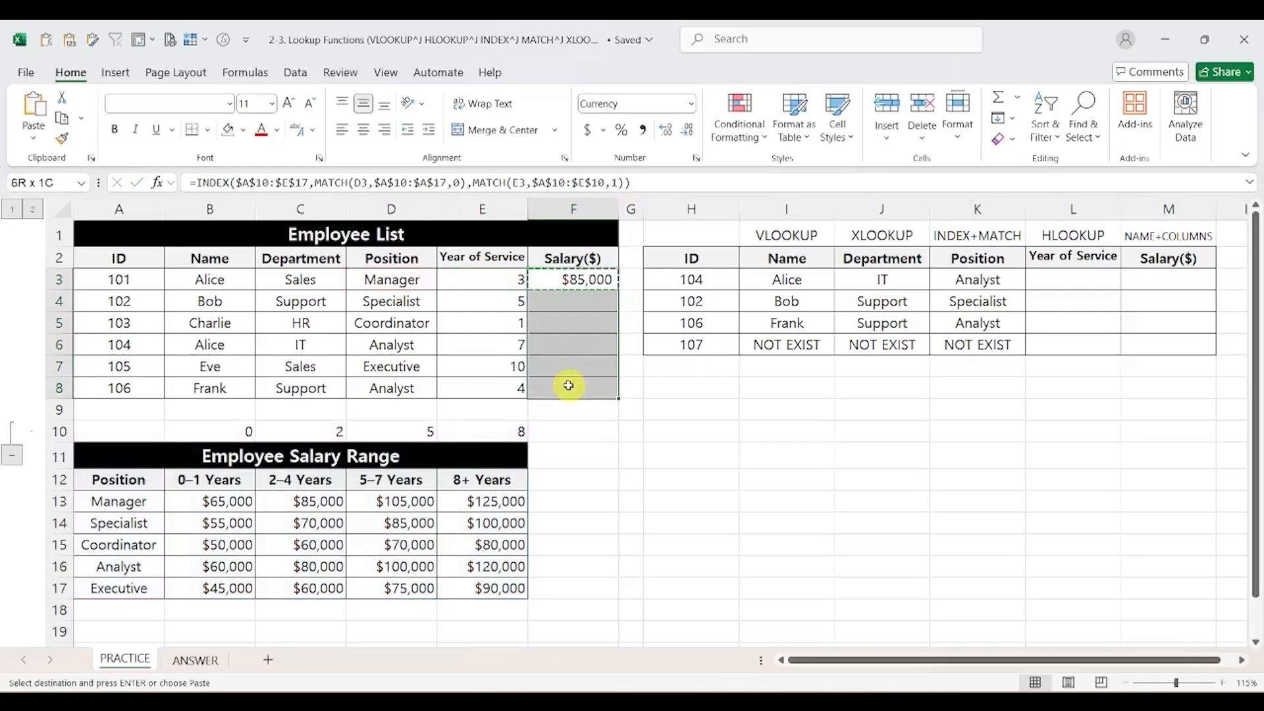
pyautogui.hotkey('ctrl', 'v')
pyautogui.press('Escape')
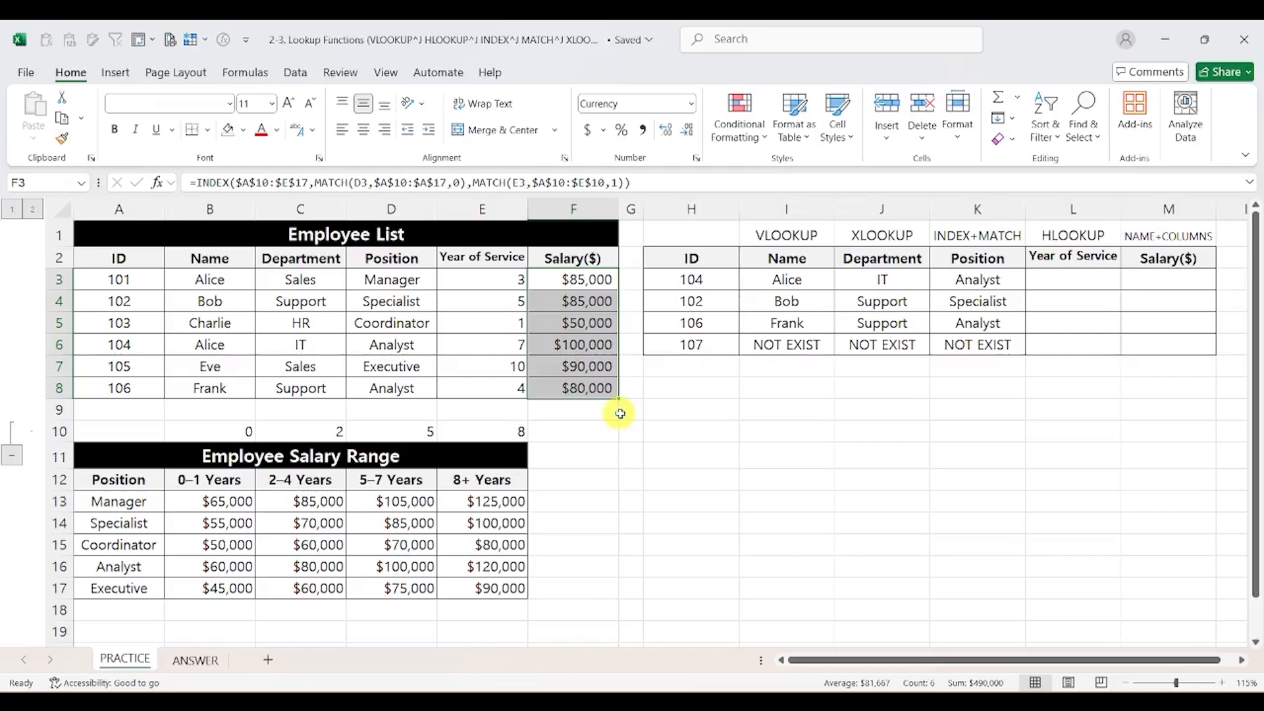
# Begin an HLOOKUP formula in L3 that looks up the header in the employee list with absolute references: =HLOOKUP($L$2,$A$2:$F$8,.
pyautogui.click(1073, 279)
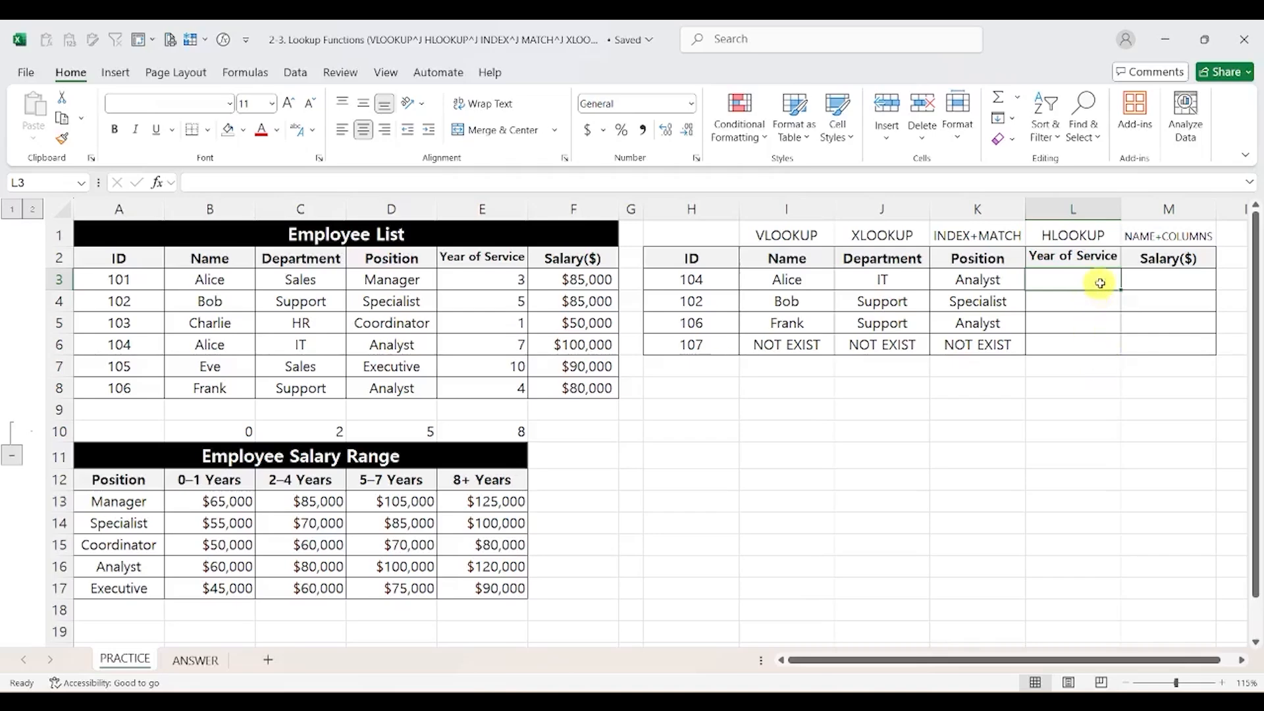
pyautogui.write('=HL')
pyautogui.press('Tab')
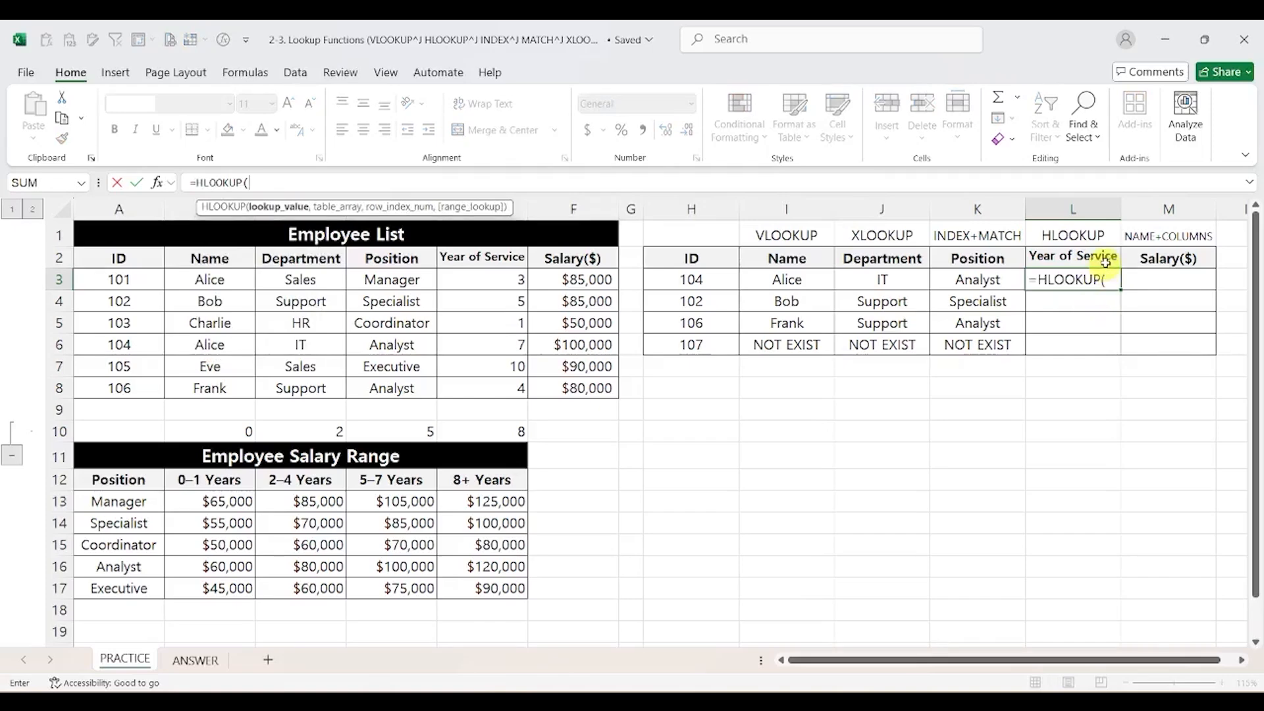
pyautogui.click(1105, 257)
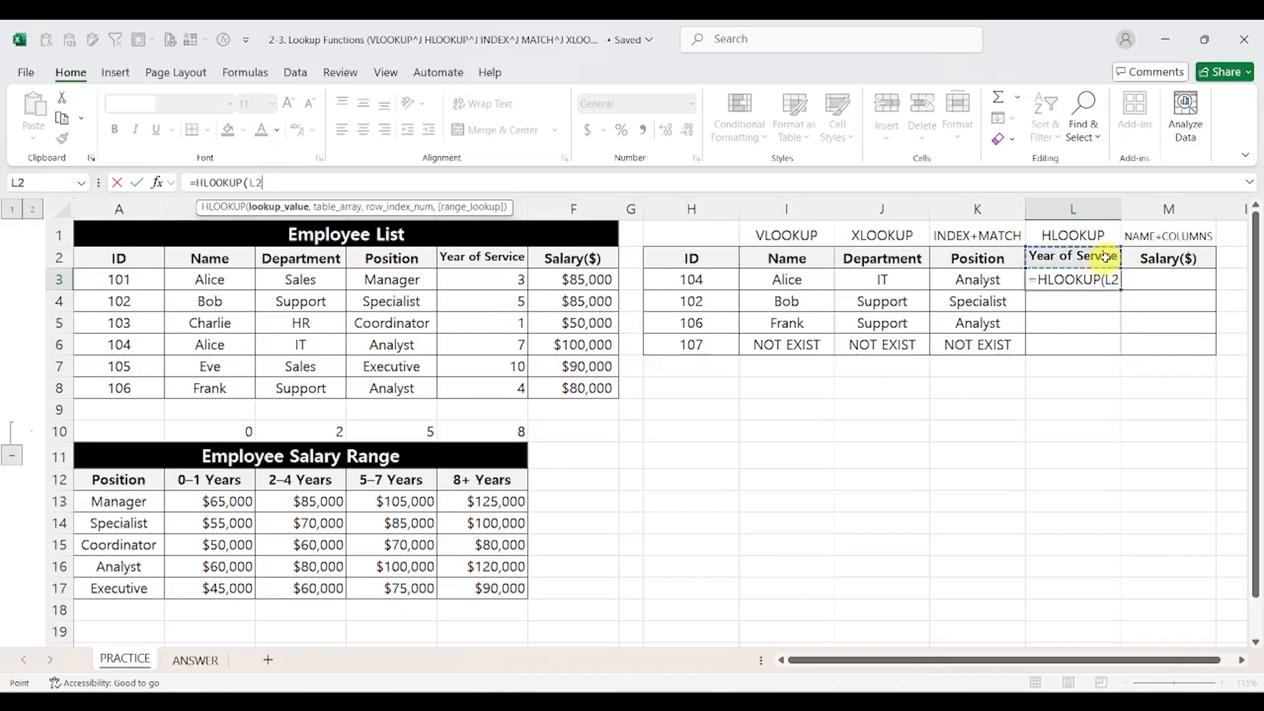
pyautogui.press('F4')
pyautogui.write(',')
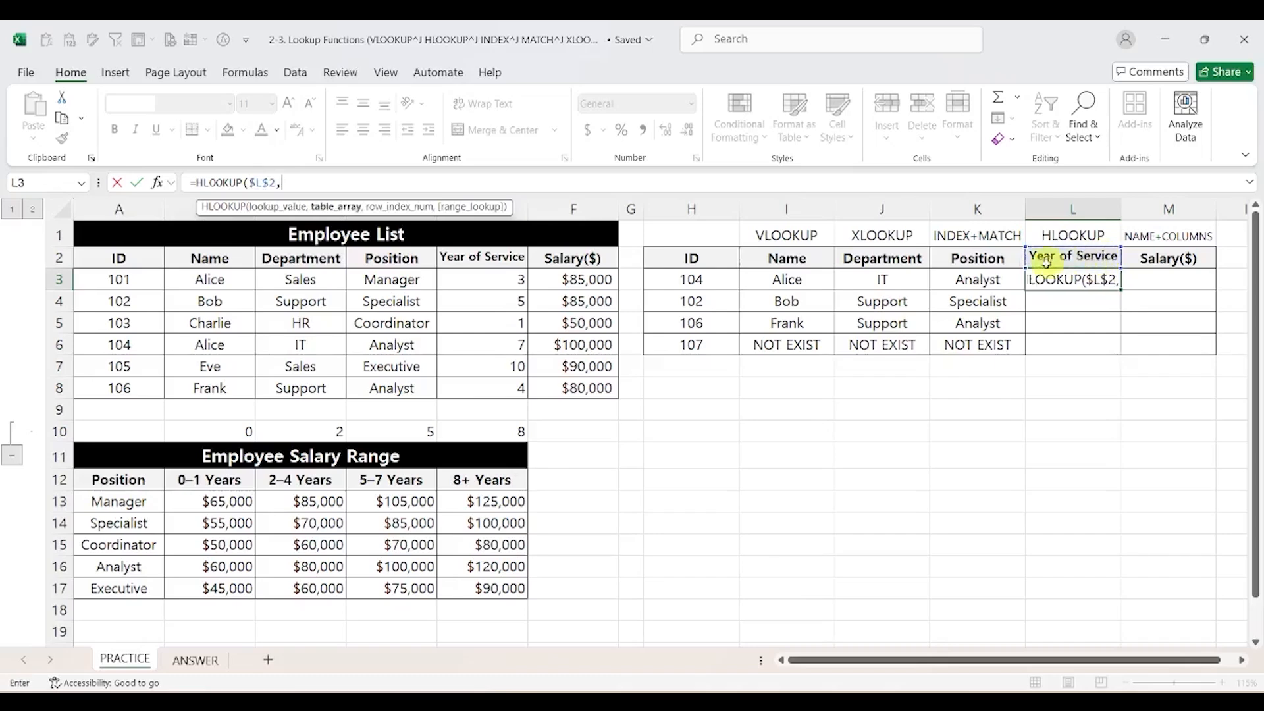
pyautogui.moveTo(141, 256); pyautogui.dragTo(561, 380)
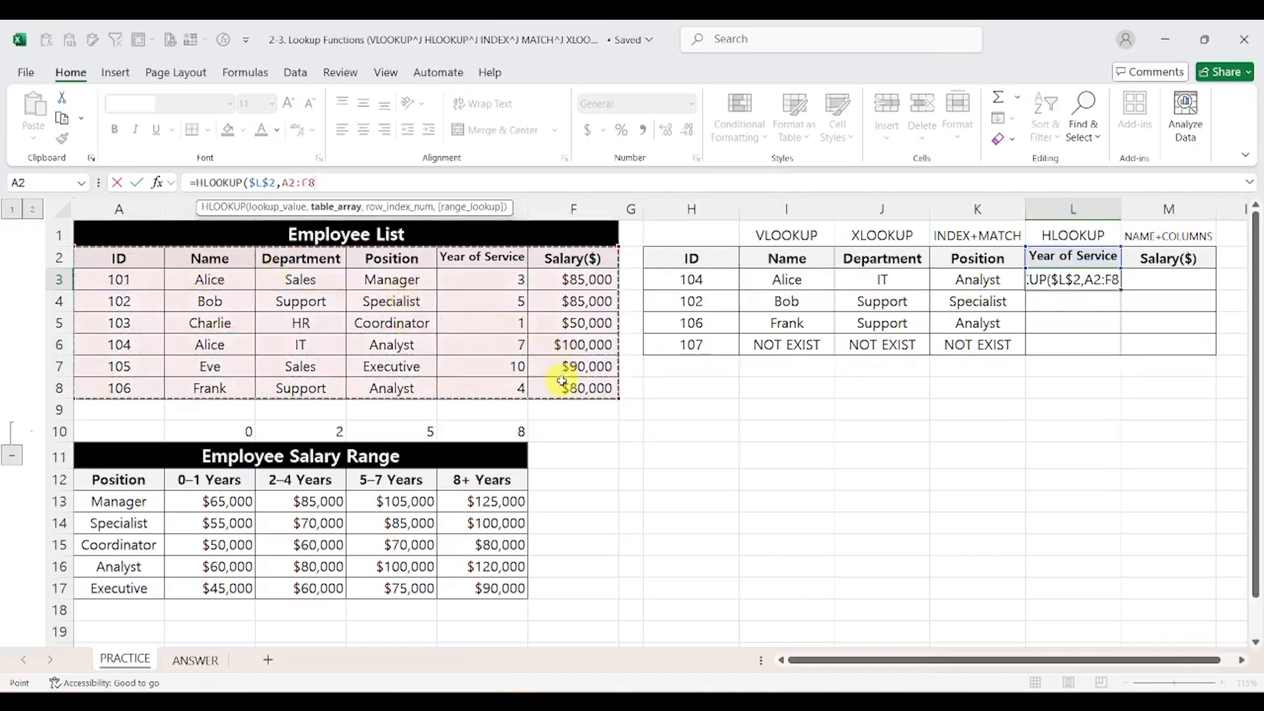
pyautogui.press('F4')
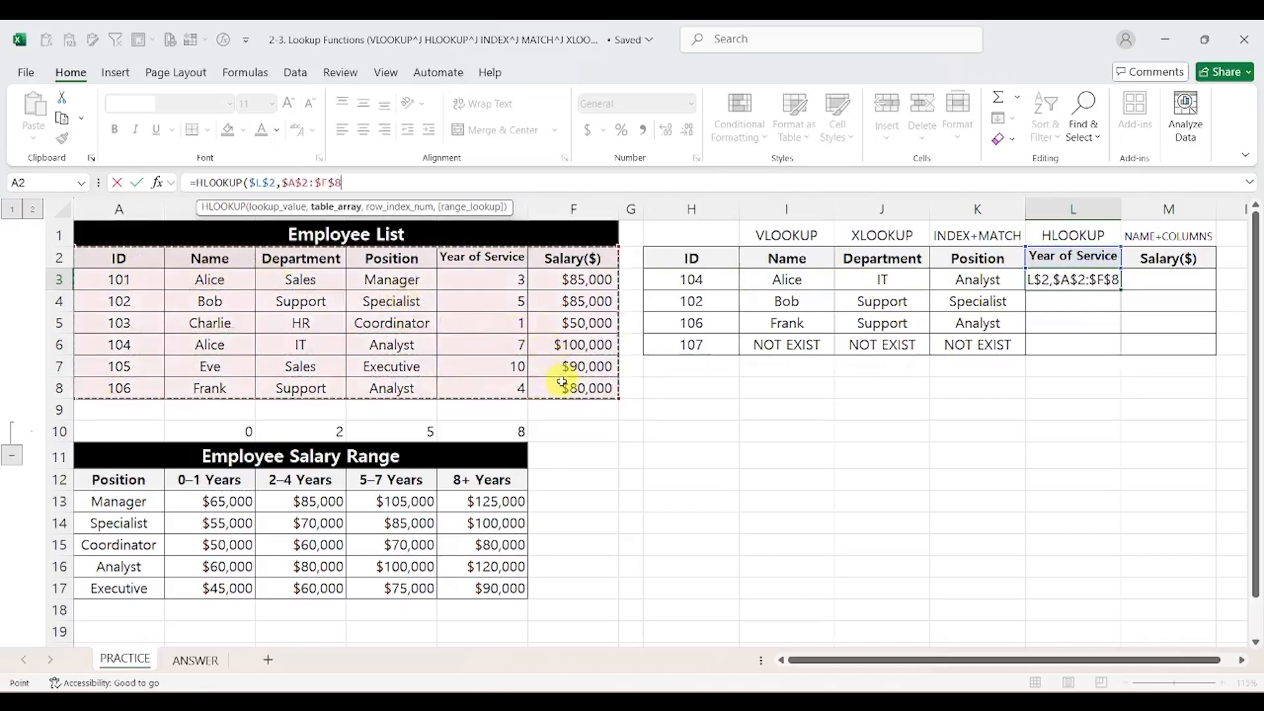
pyautogui.write(',')
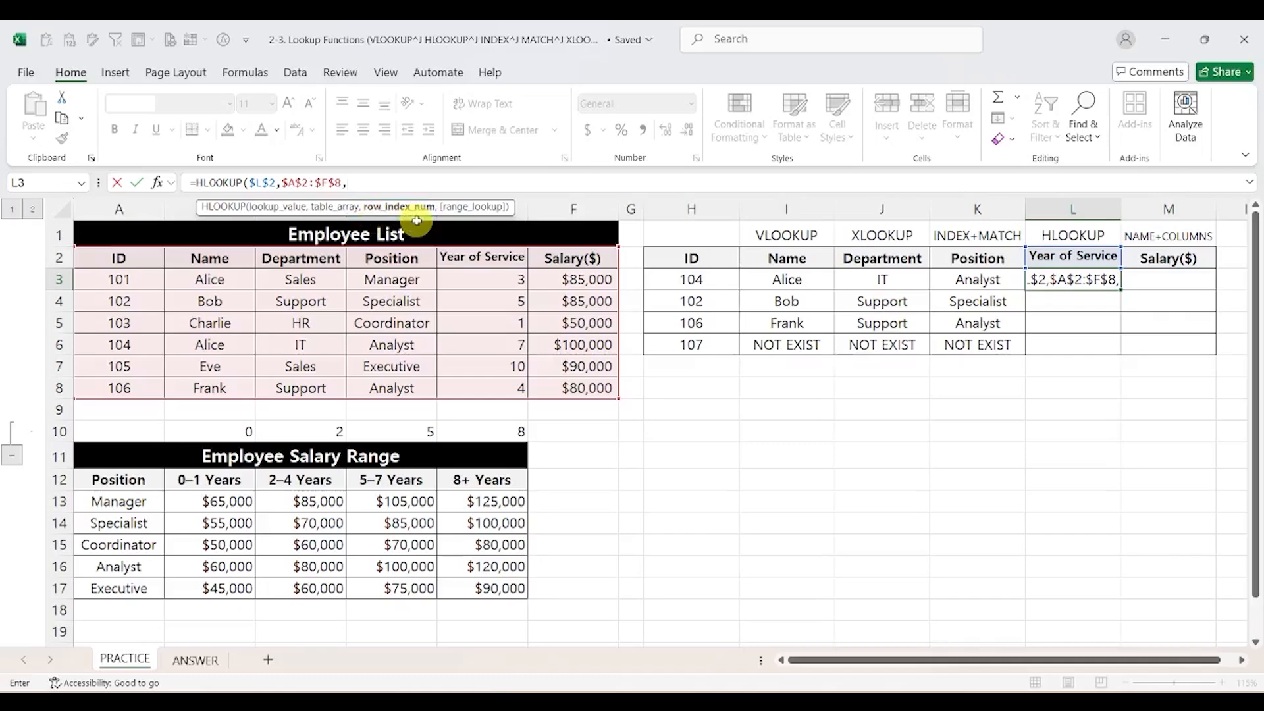
# Complete the L3 HLOOKUP formula with MATCH(H3,$A$2:$A$8,0) as its row index to find the employee ID exactly.
pyautogui.write('MATCH(')
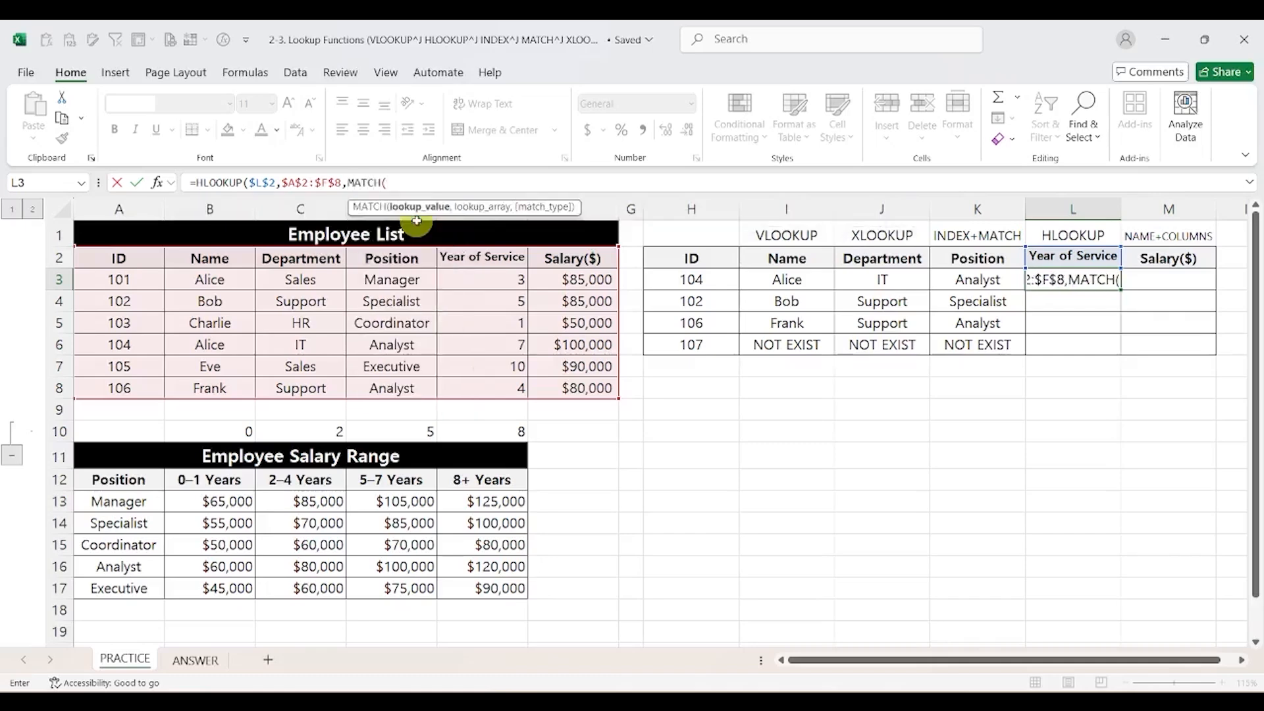
pyautogui.click(723, 277)
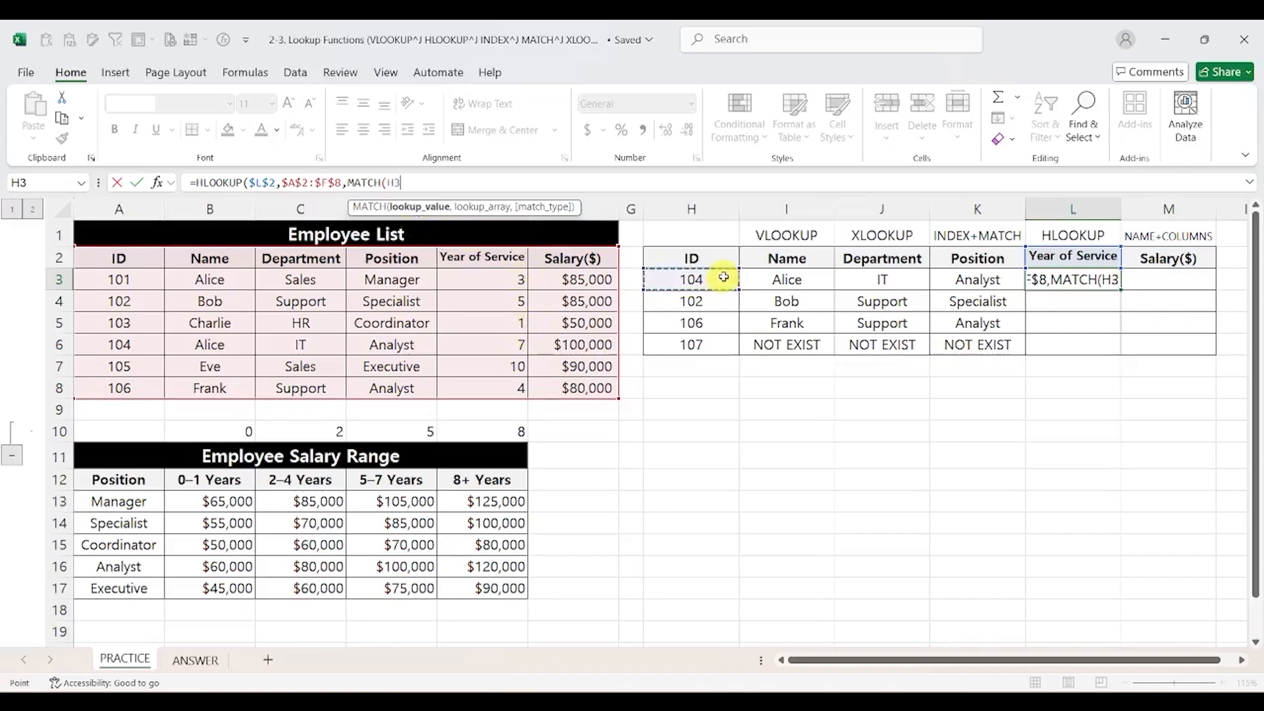
pyautogui.write(',')
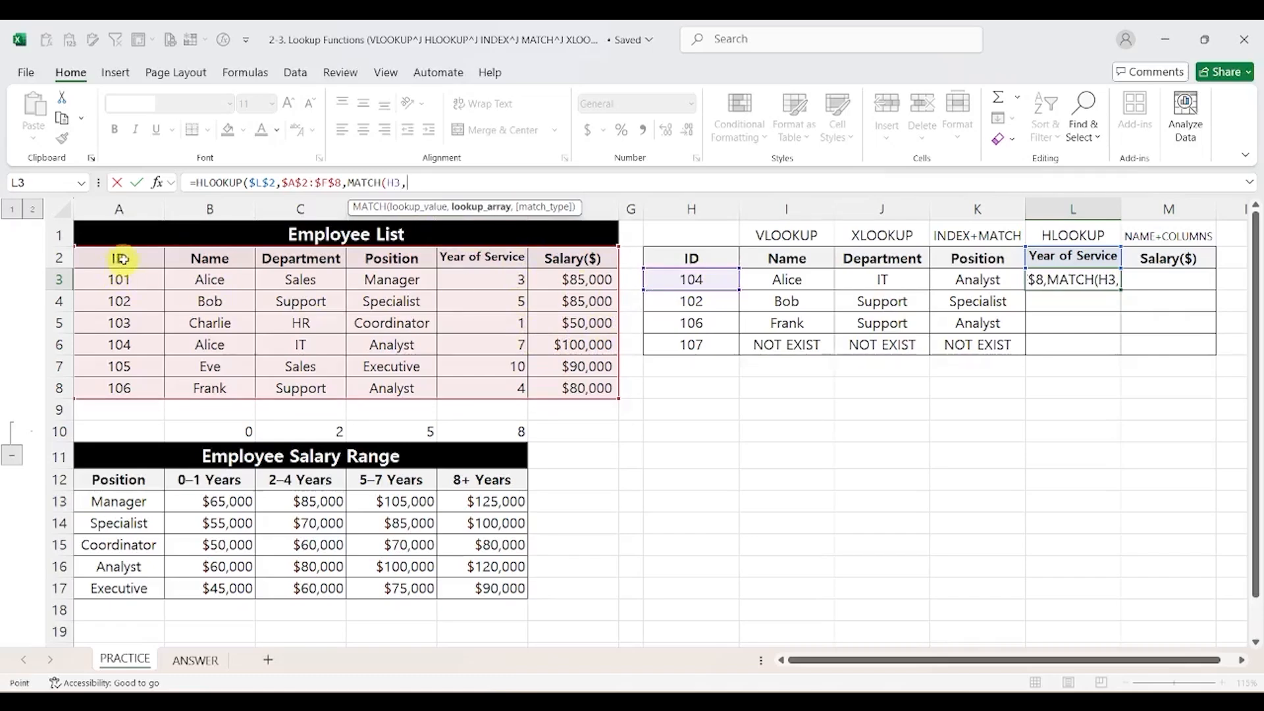
pyautogui.moveTo(122, 258); pyautogui.dragTo(125, 388)
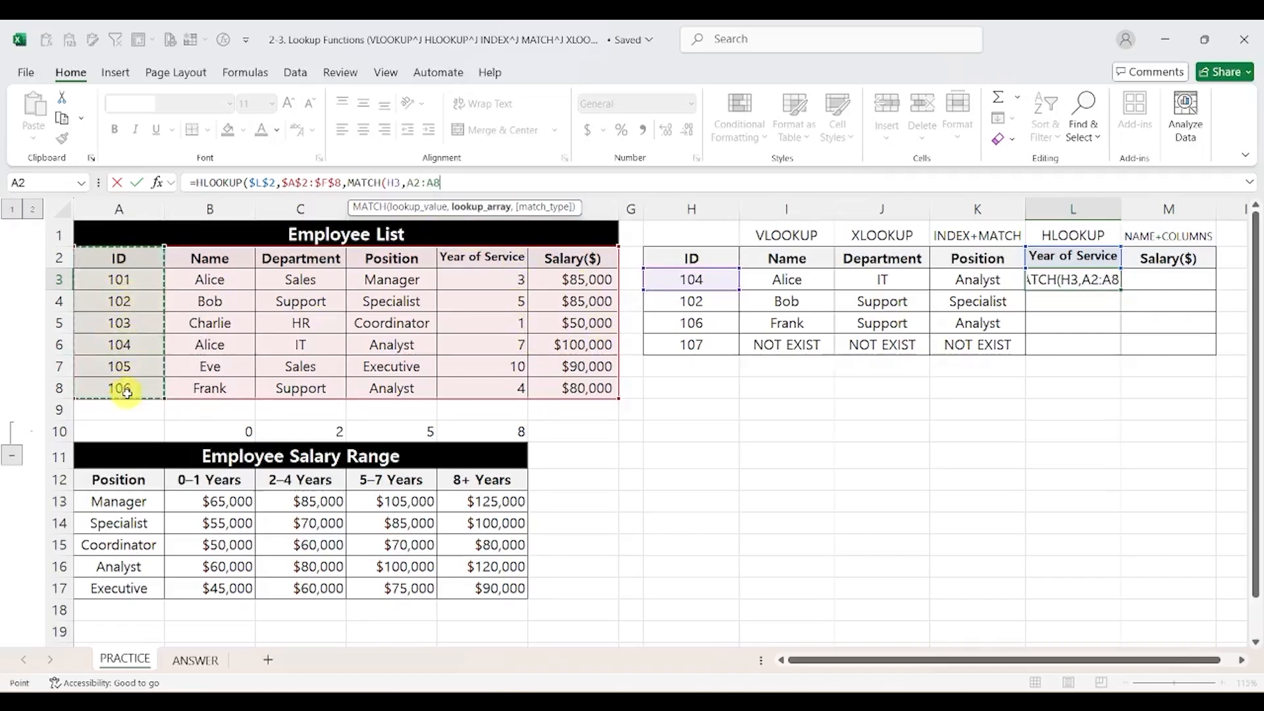
pyautogui.press('F4')
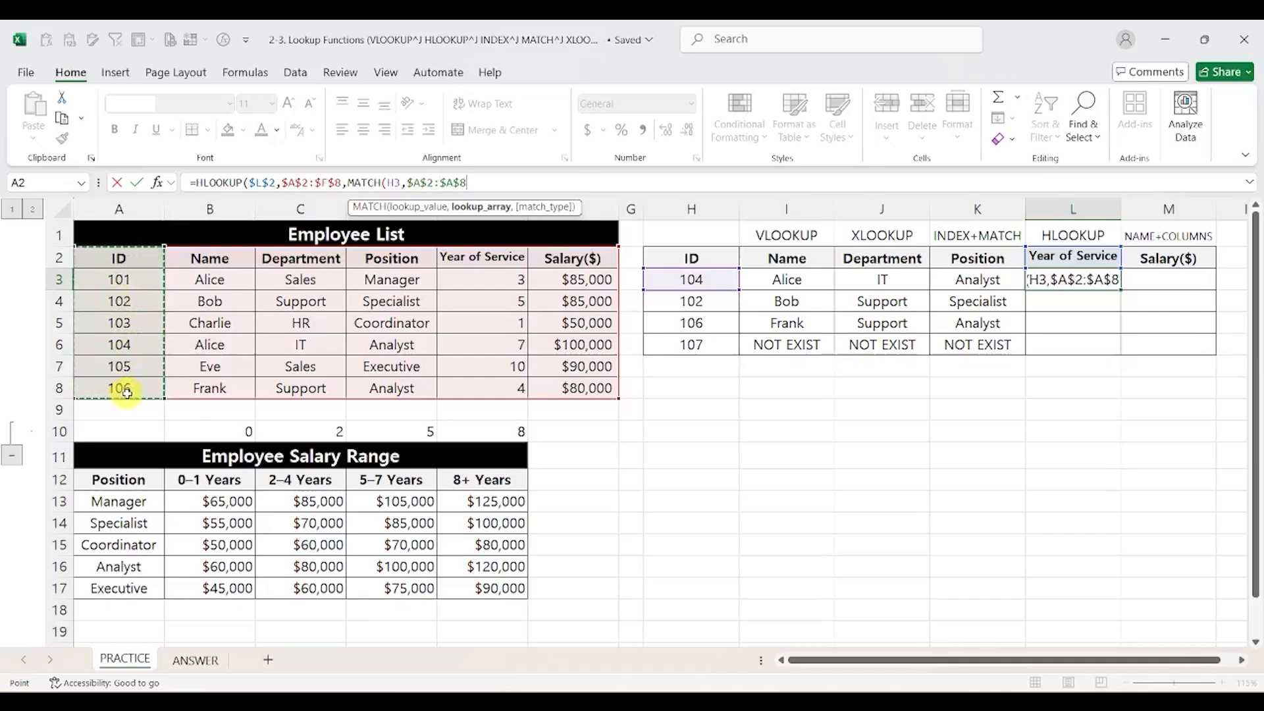
pyautogui.write(',0')
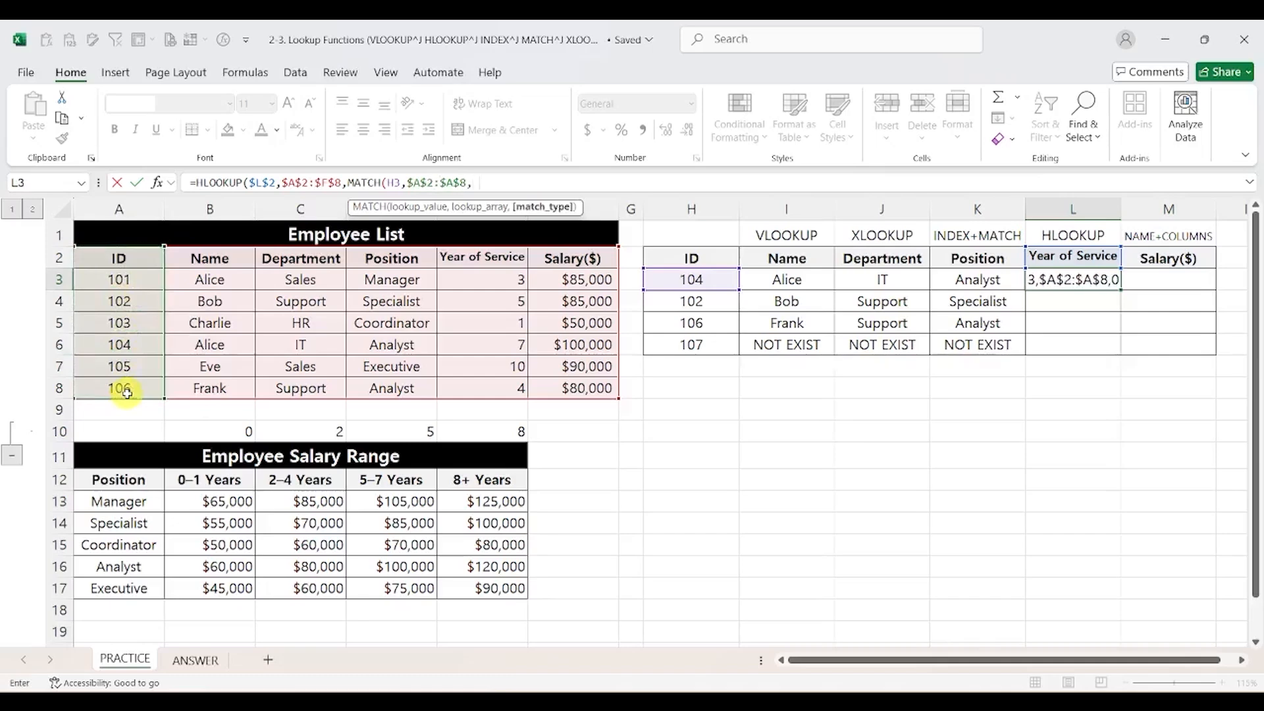
pyautogui.write(')')
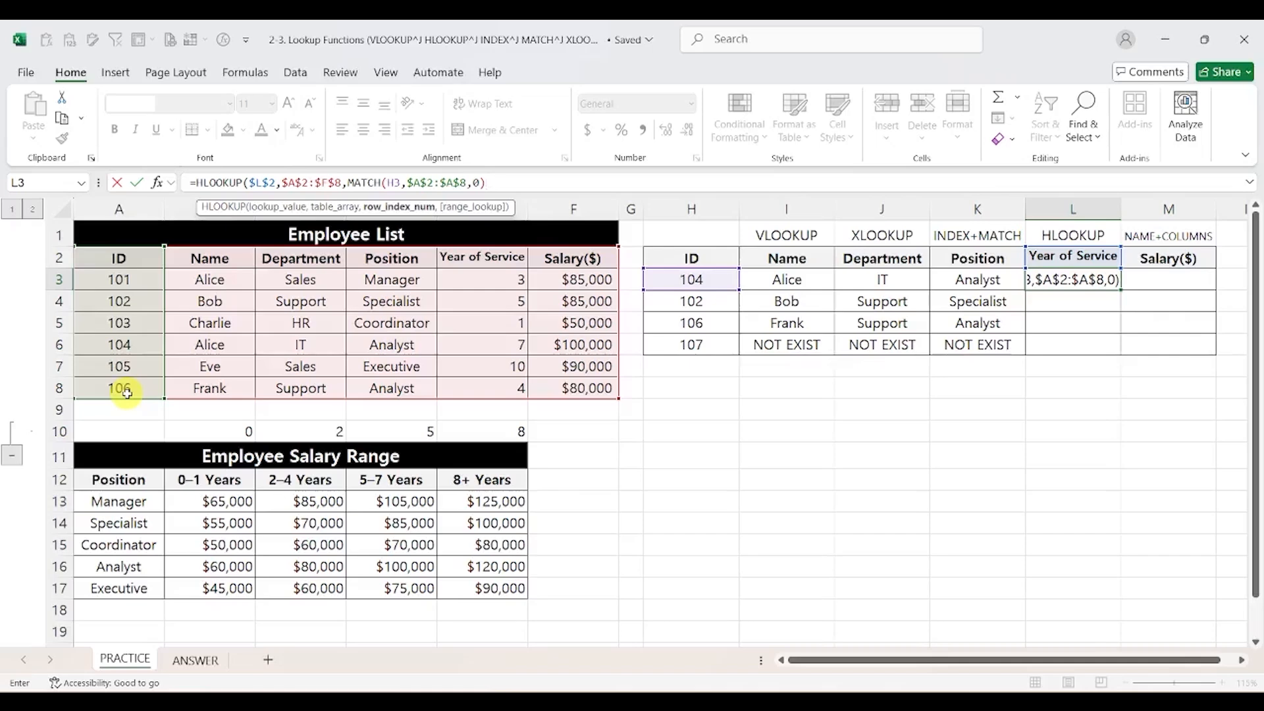
pyautogui.press('Return')
pyautogui.press('Up')
pyautogui.press('F2')
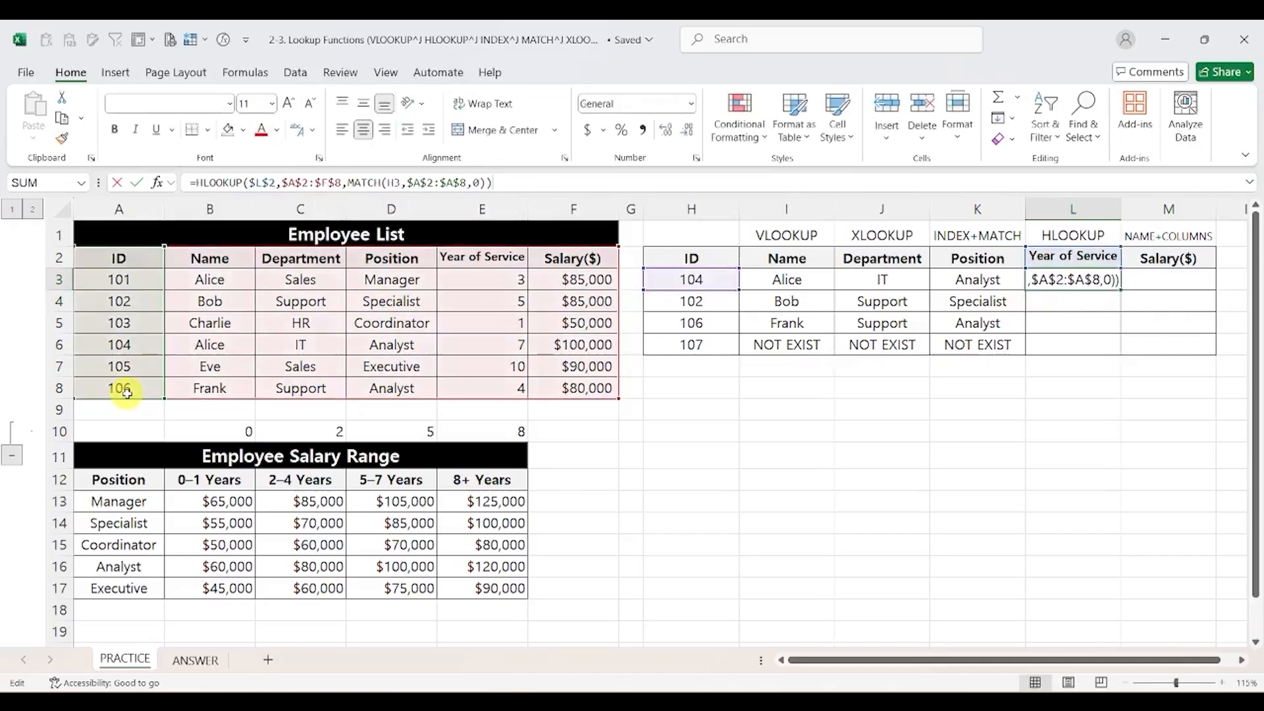
pyautogui.press('Escape')
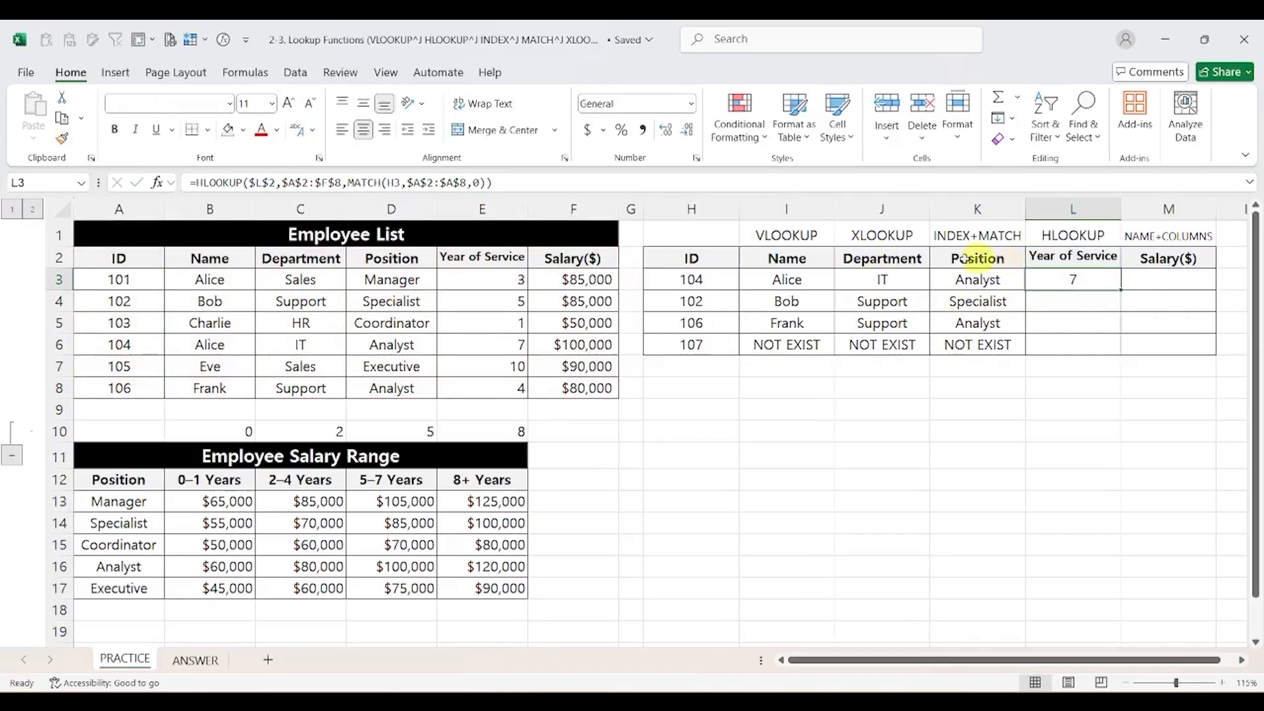
# Copy the years-of-service formula from L3 into L4 through L6.
pyautogui.hotkey('ctrl', 'c')
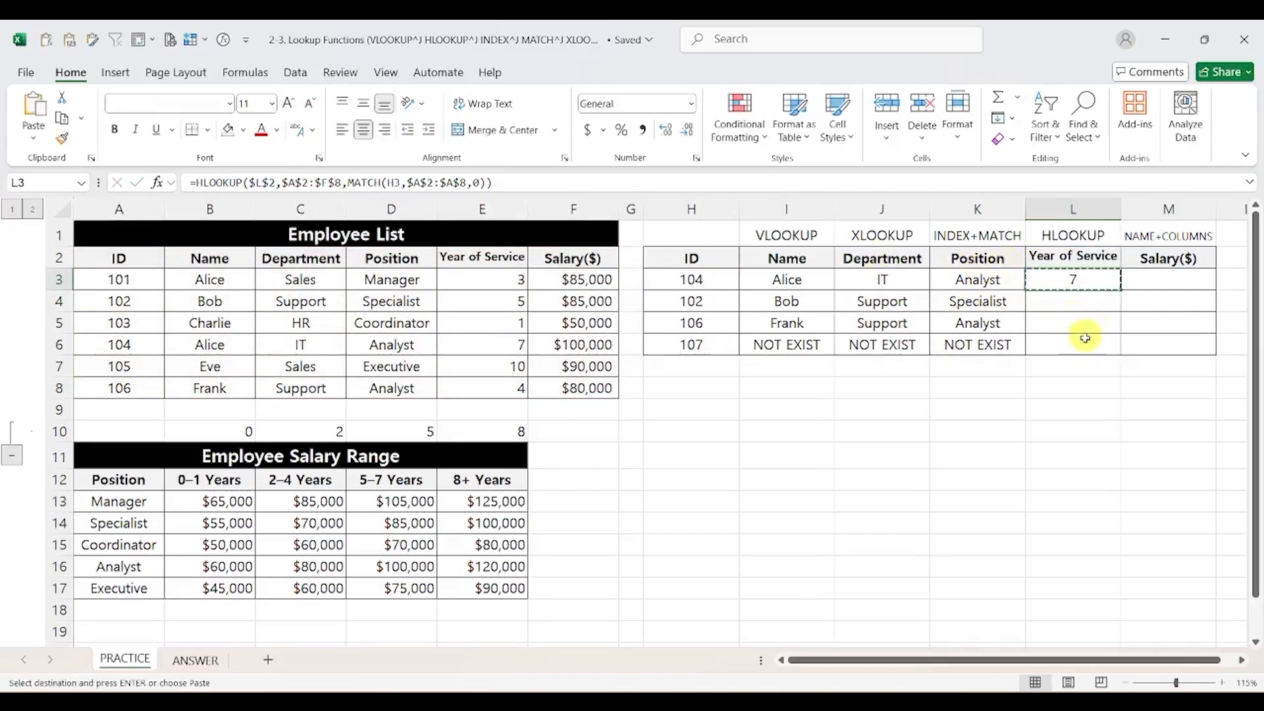
pyautogui.moveTo(1080, 300); pyautogui.dragTo(1083, 340)
pyautogui.hotkey('ctrl', 'v')
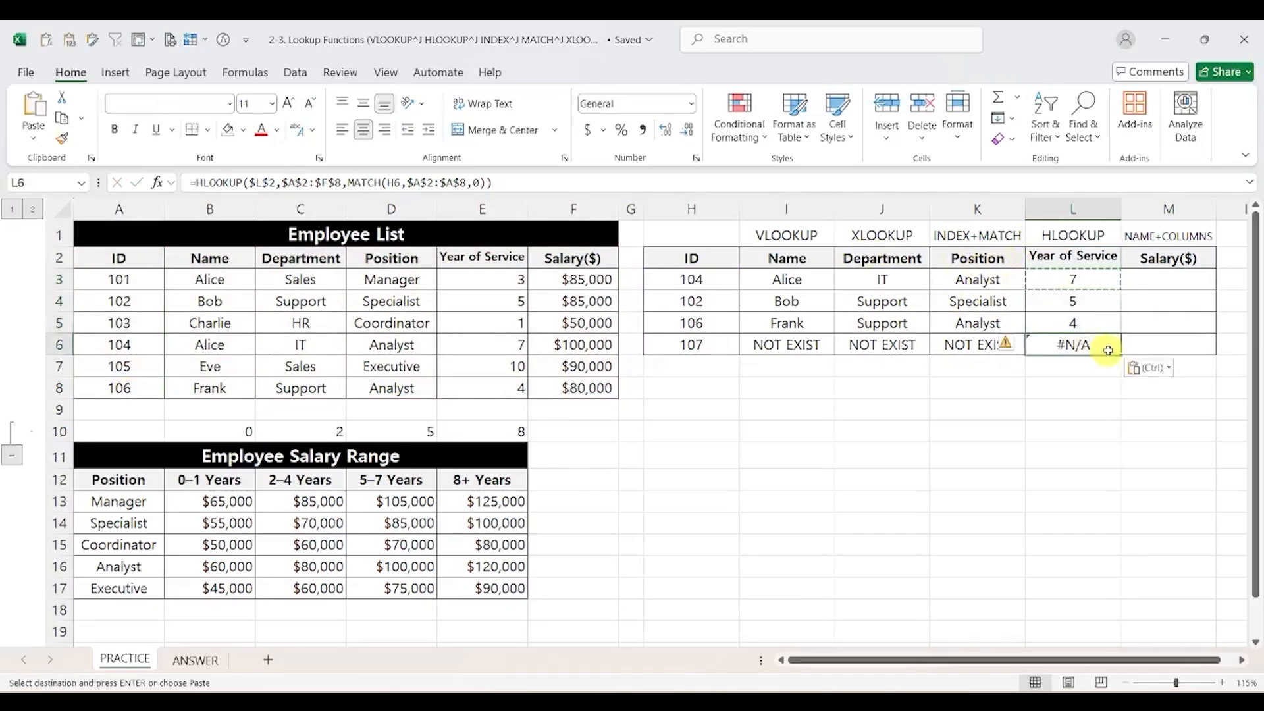
# Wrap the HLOOKUP formula in L3 in IFERROR, returning "NOT EXIST" when the ID is missing.
pyautogui.click(1097, 282)
pyautogui.click(191, 178)
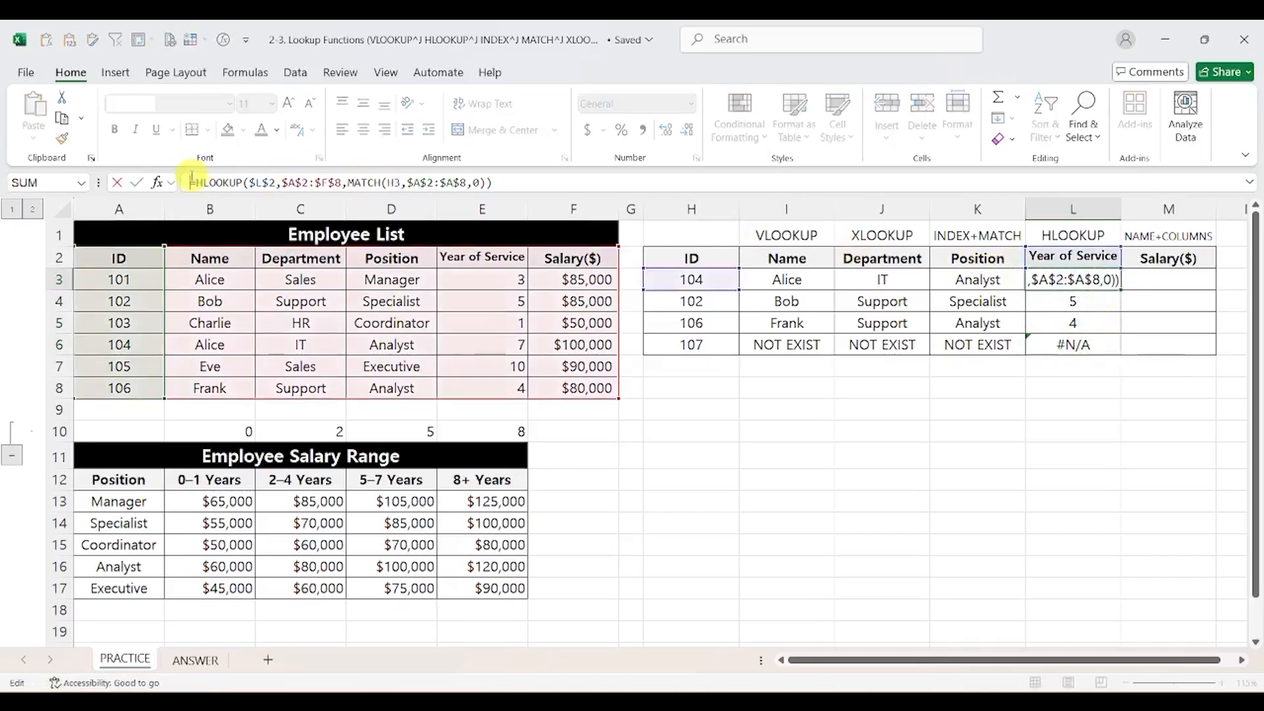
pyautogui.write('IFER')
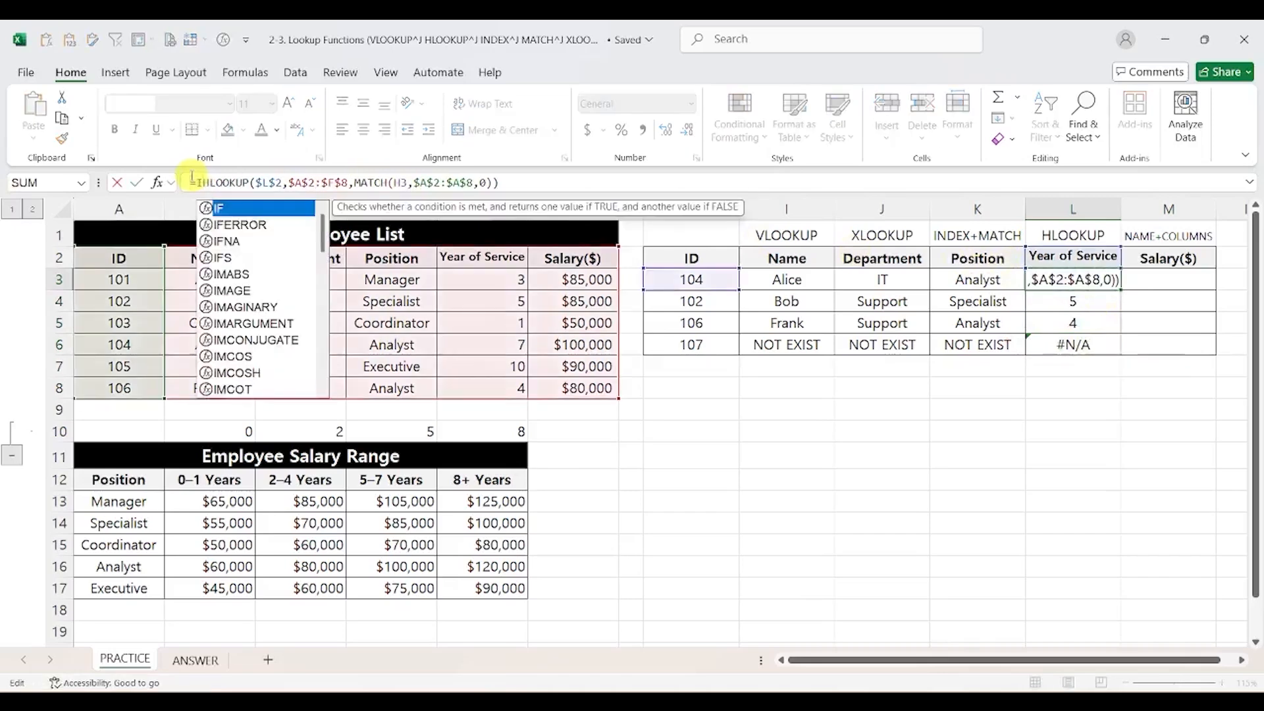
pyautogui.write('ROR')
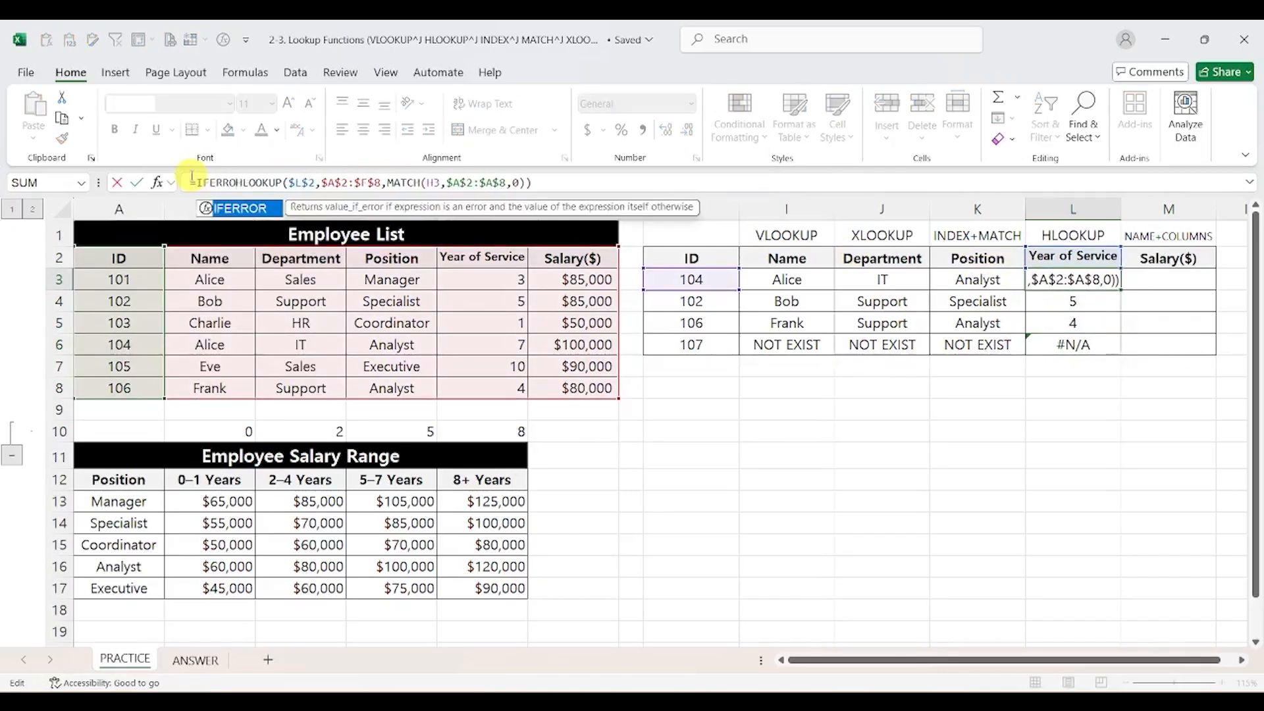
pyautogui.write('(')
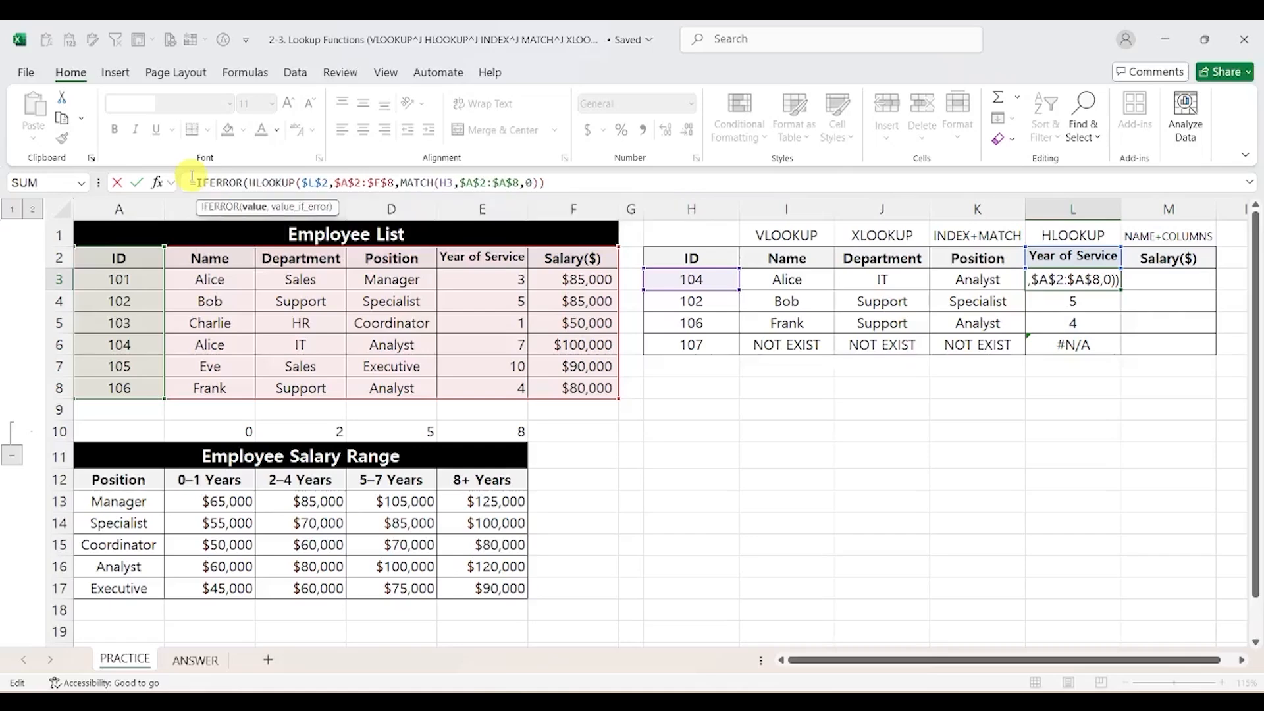
pyautogui.write(',')
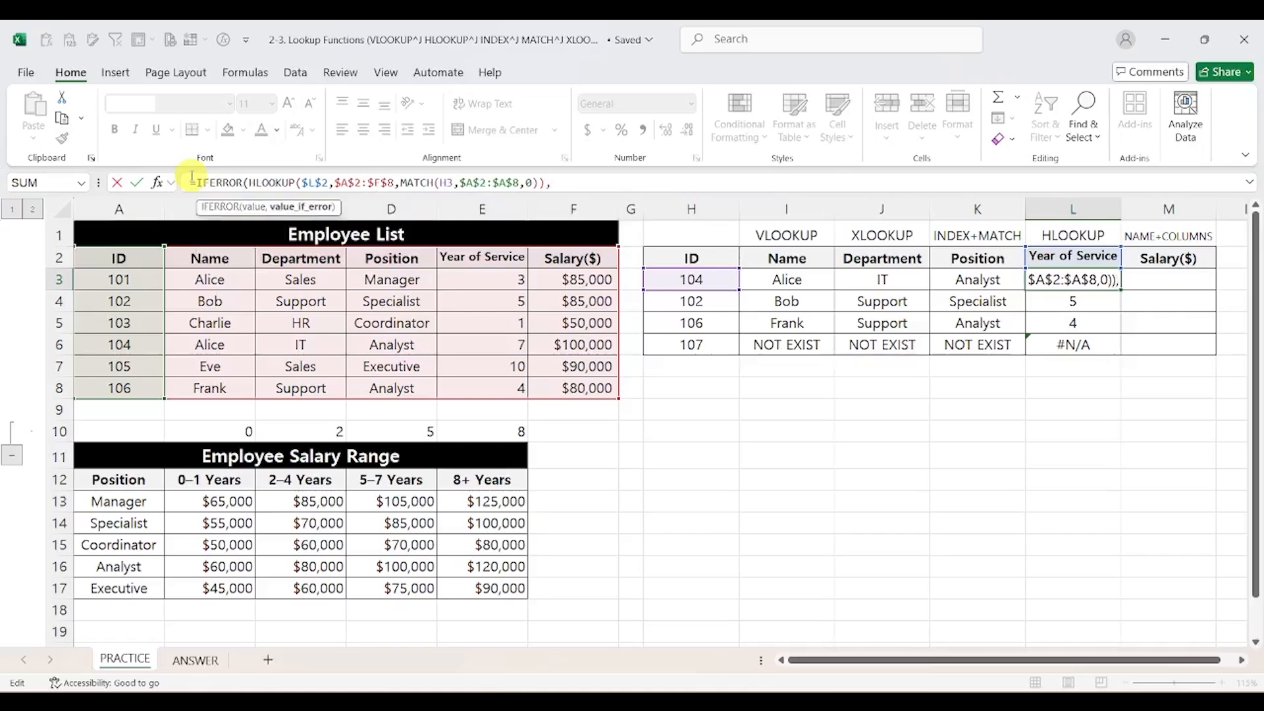
pyautogui.write('"not')
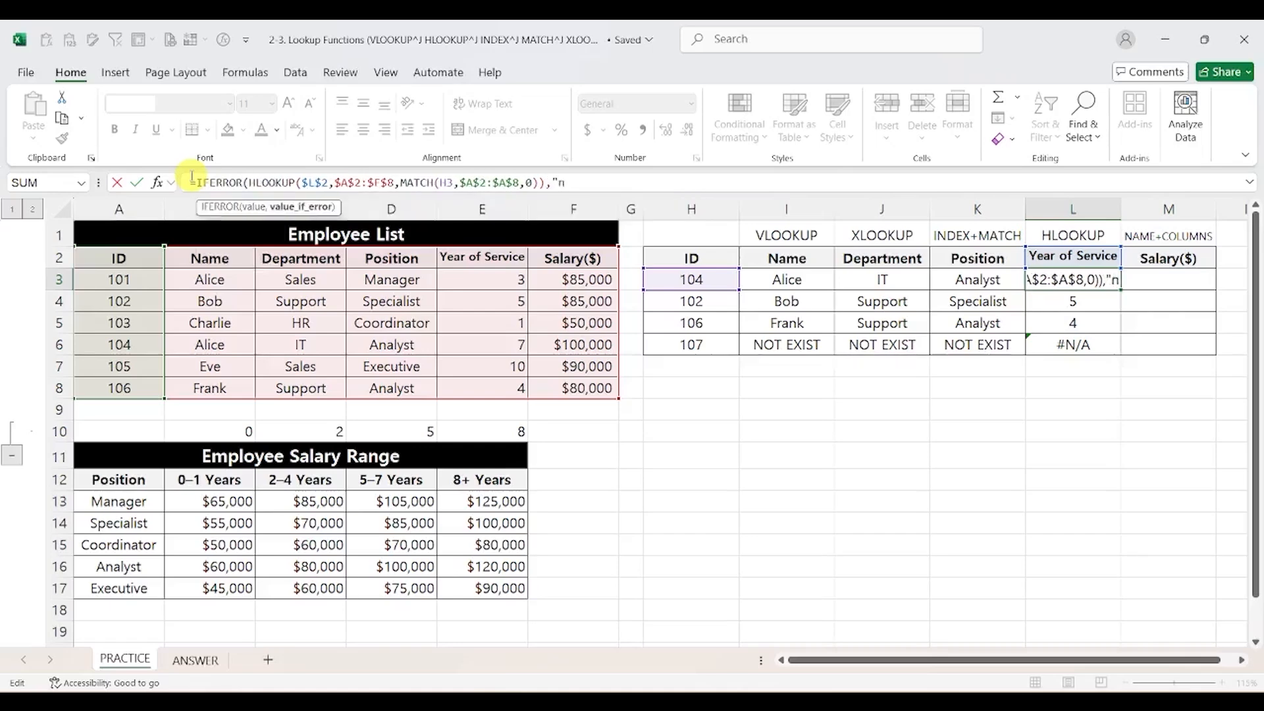
pyautogui.press('BackSpace')
pyautogui.press('BackSpace')
pyautogui.press('BackSpace')
pyautogui.write('NOT E')
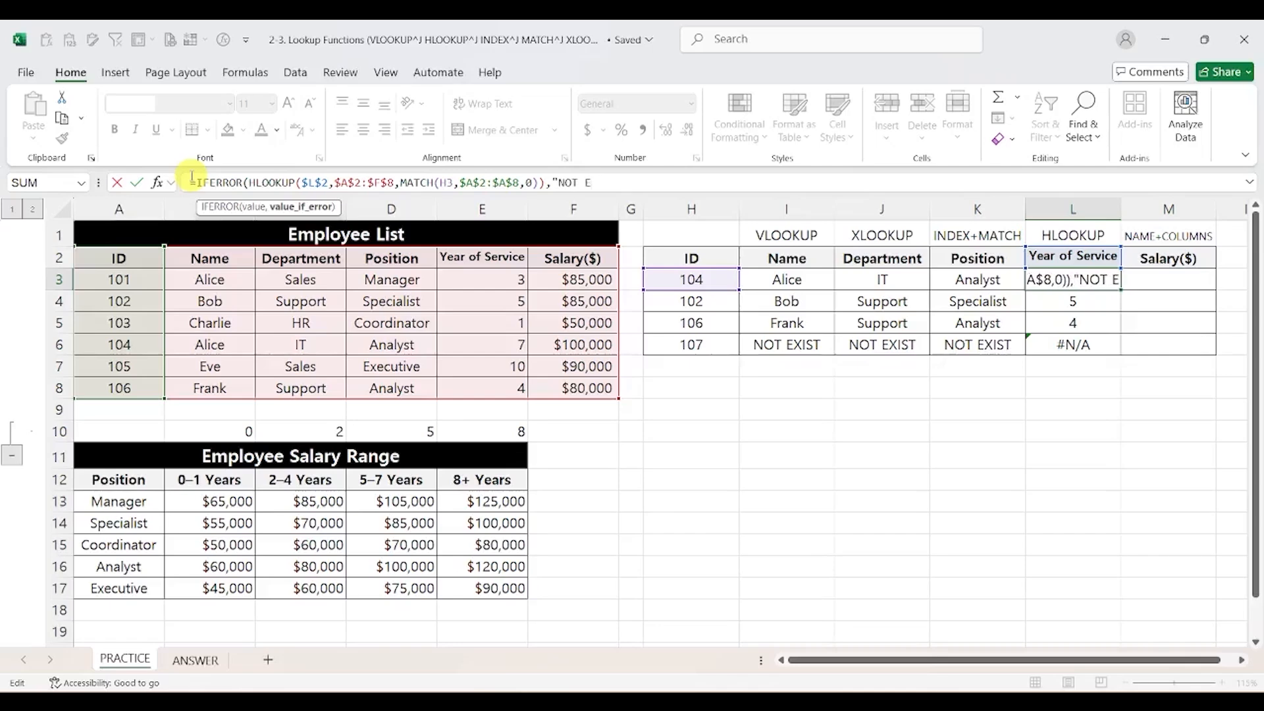
pyautogui.write('XIST")')
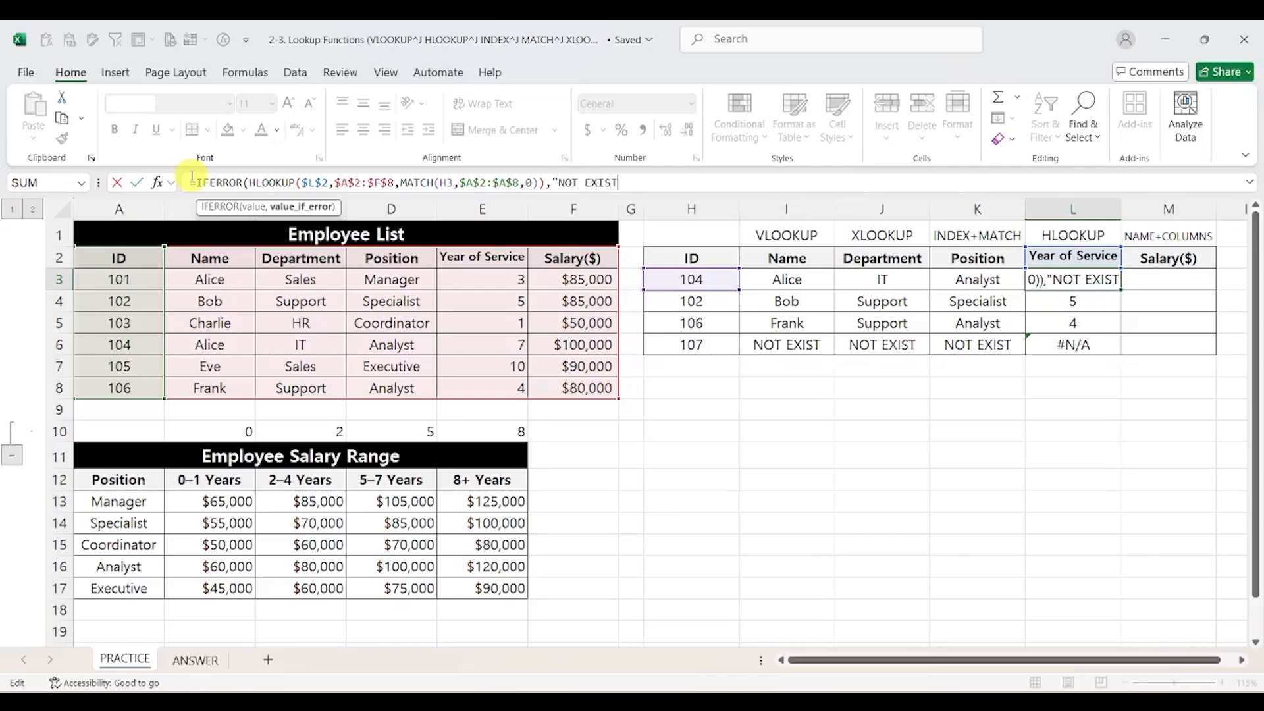
pyautogui.press('Return')
# Copy the IFERROR-wrapped years-of-service formula from L3 down through L6.
pyautogui.press('Up')
pyautogui.hotkey('ctrl', 'c')
pyautogui.press('Down')
pyautogui.hotkey('shift', 'Down')
pyautogui.hotkey('shift', 'Down')
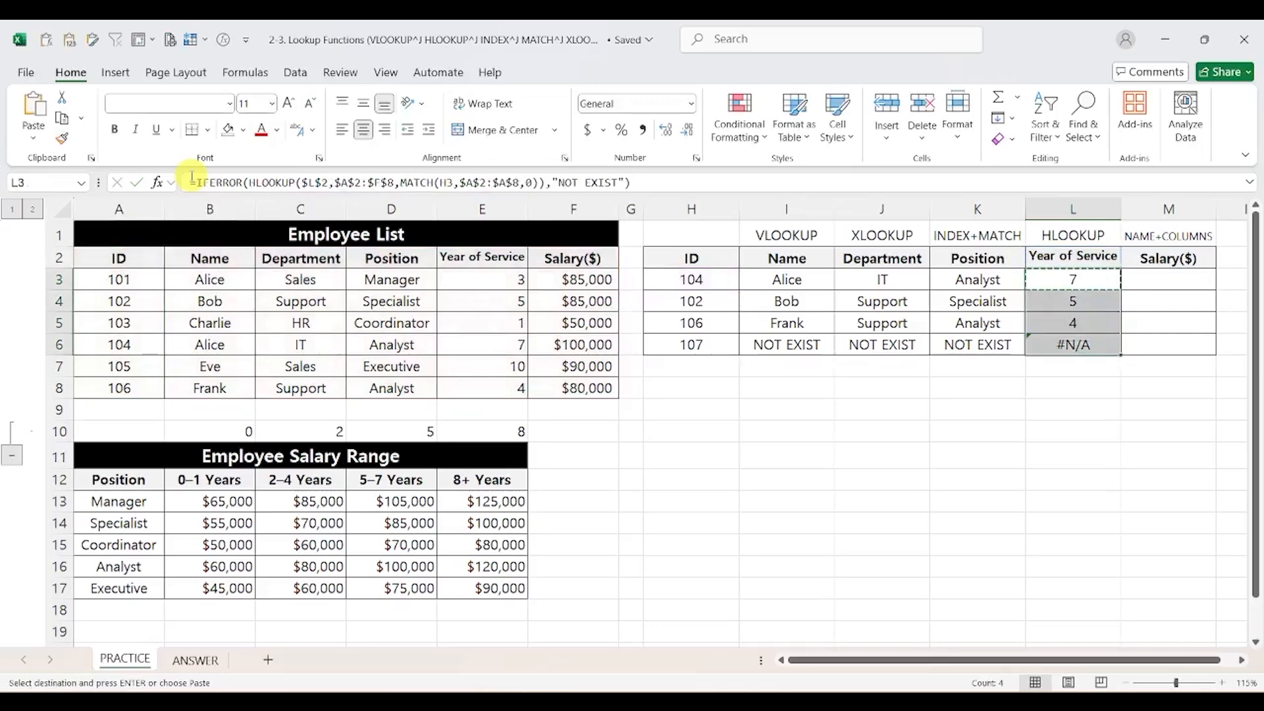
pyautogui.hotkey('ctrl', 'v')
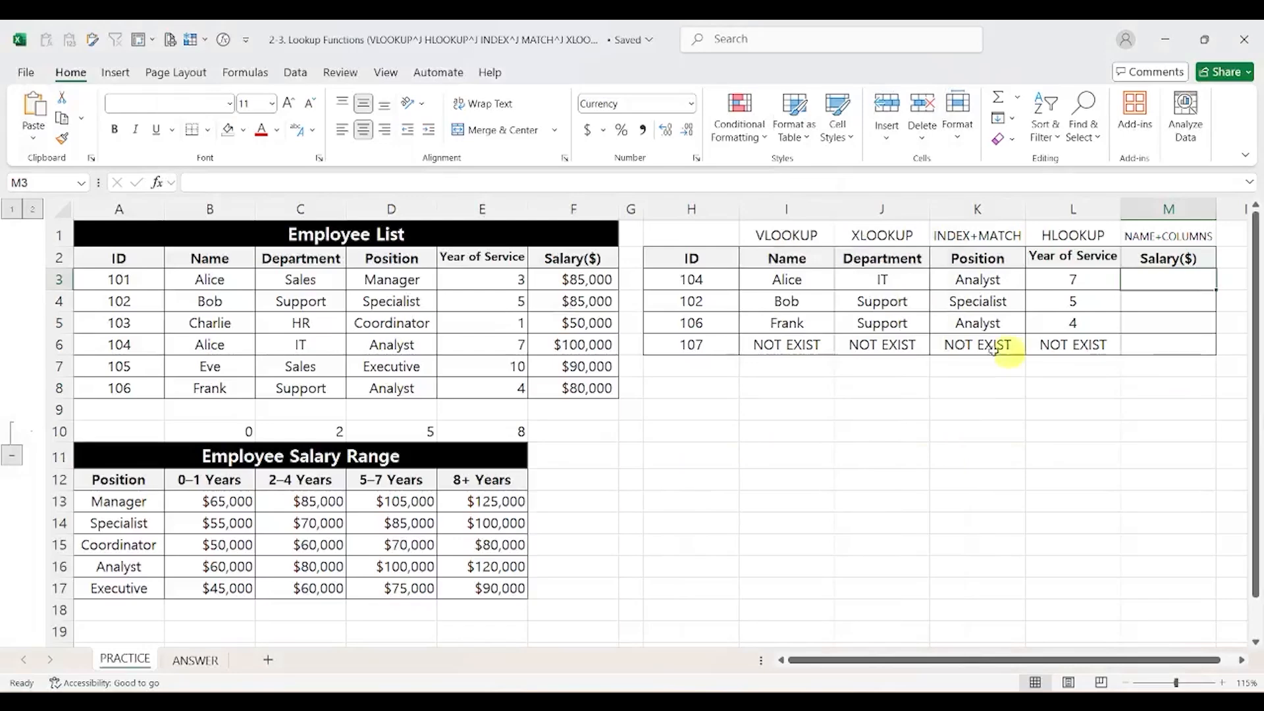
# Inspect the lookup value and the absolute table range in the I3 VLOOKUP formula, leaving it unchanged.
pyautogui.click(781, 279)
pyautogui.click(308, 182)
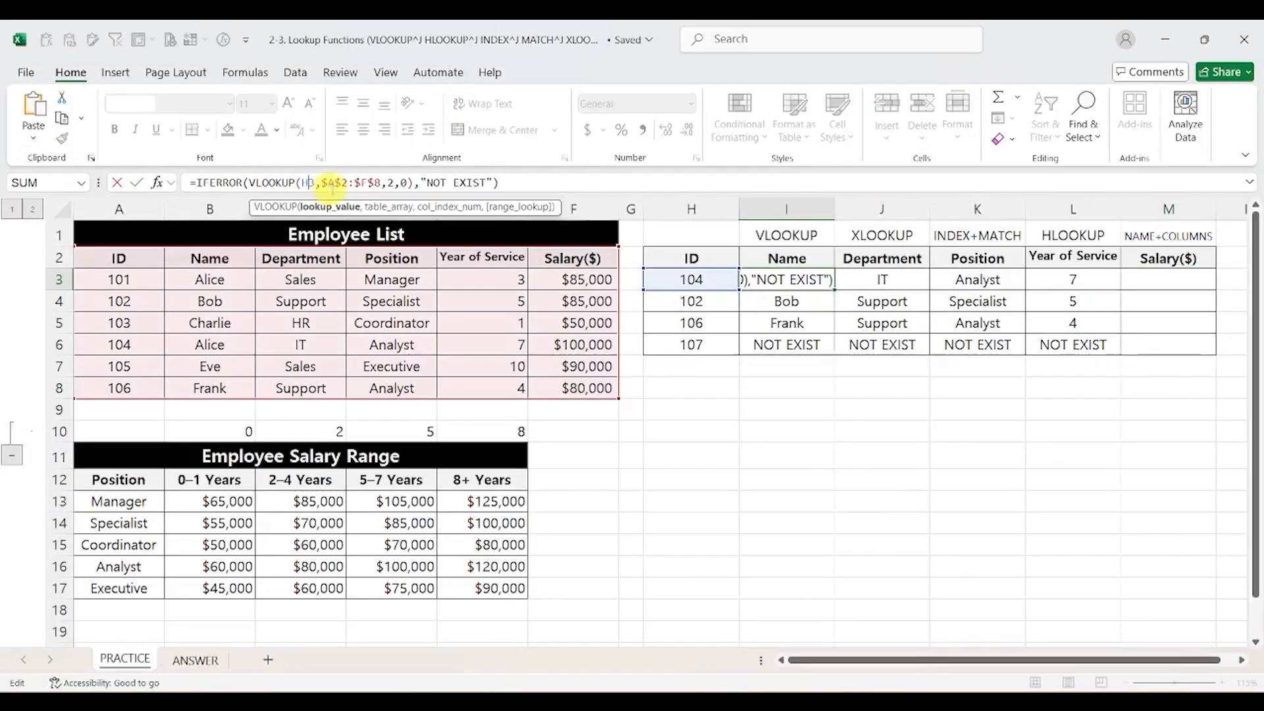
pyautogui.moveTo(320, 182); pyautogui.dragTo(382, 184)
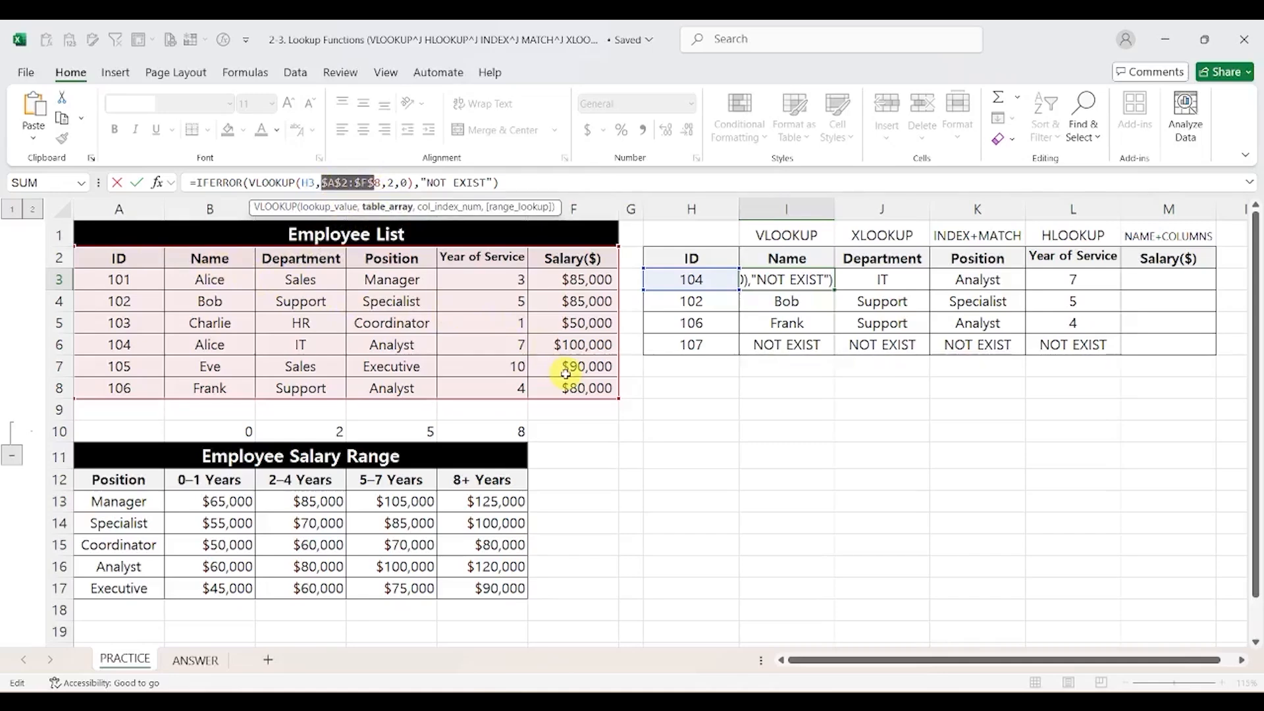
pyautogui.press('Return')
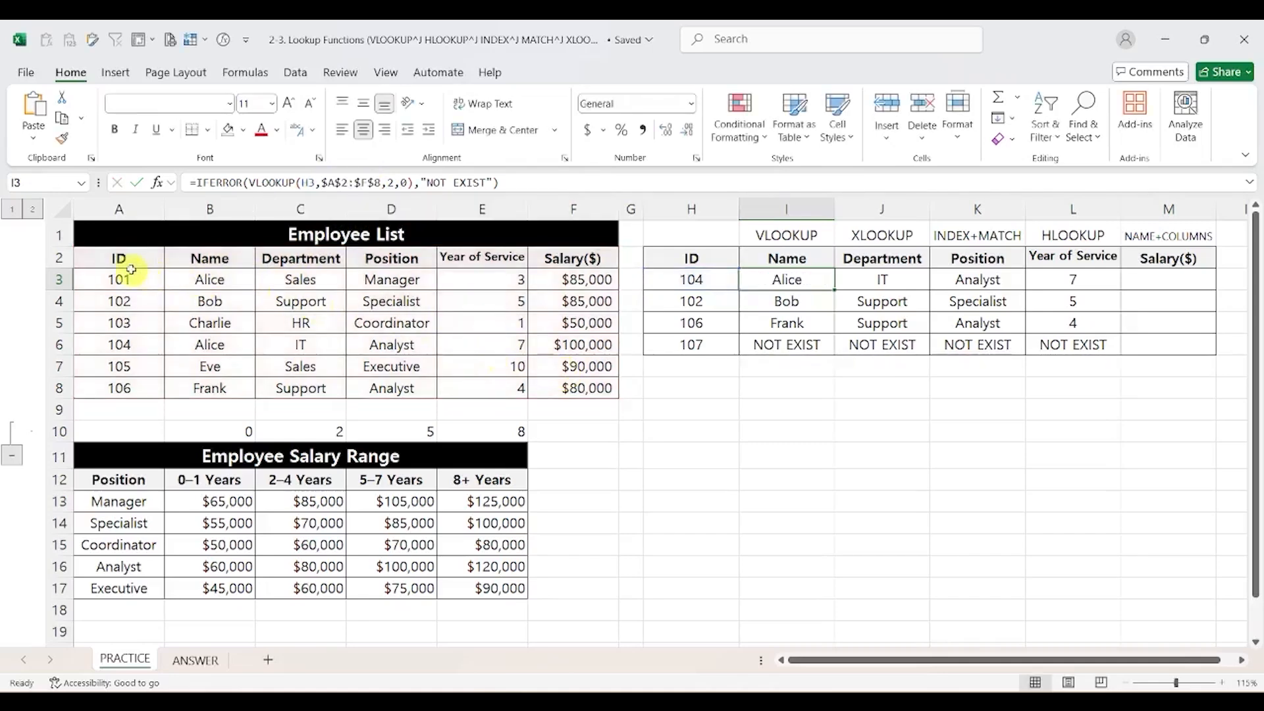
# Name the employee list range A2:F8 "List".
pyautogui.moveTo(123, 257); pyautogui.dragTo(589, 385)
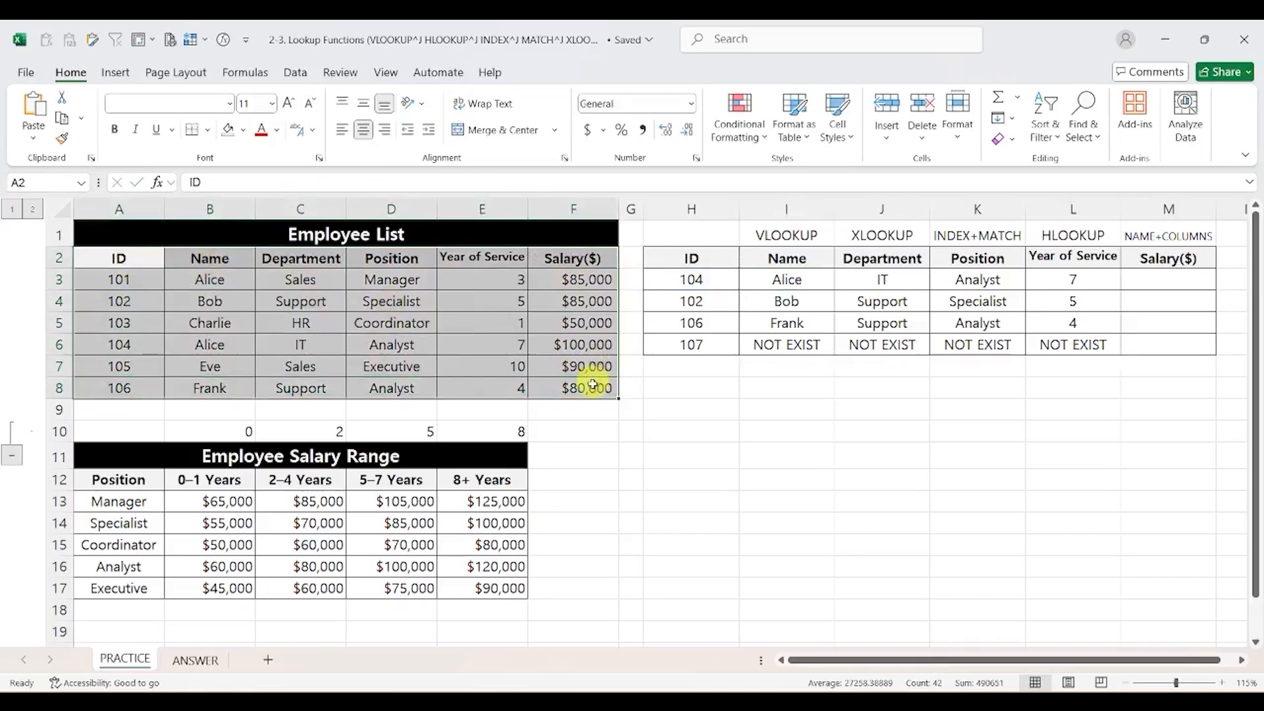
pyautogui.click(47, 188)
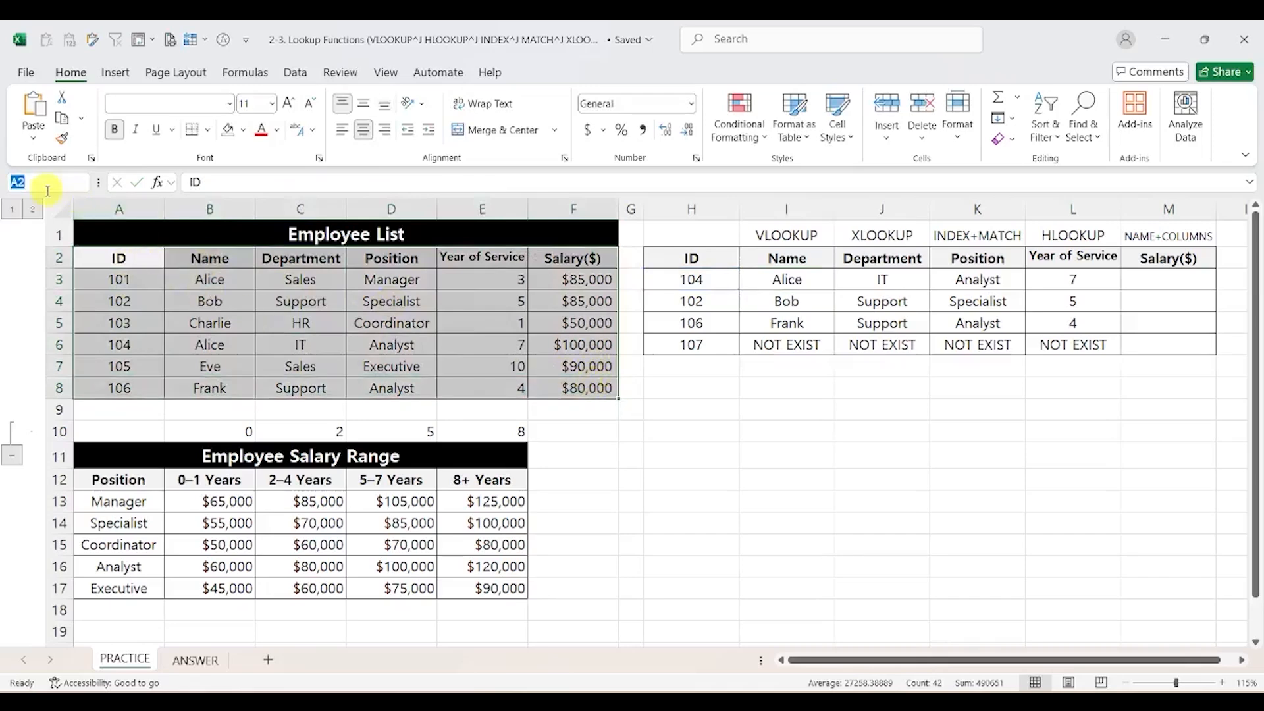
pyautogui.write('List')
pyautogui.press('Return')
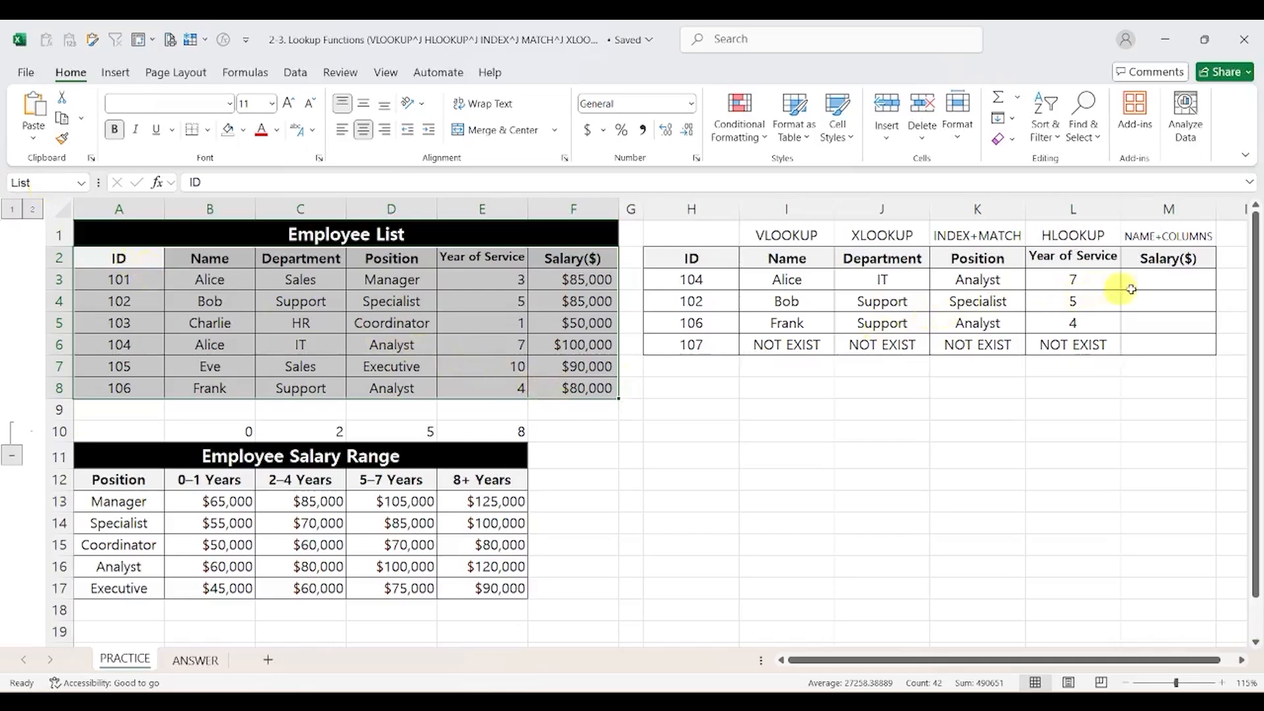
# Enter =VLOOKUP(H3,List,6,0) in M3 to look up the salary through the named range.
pyautogui.click(1149, 279)
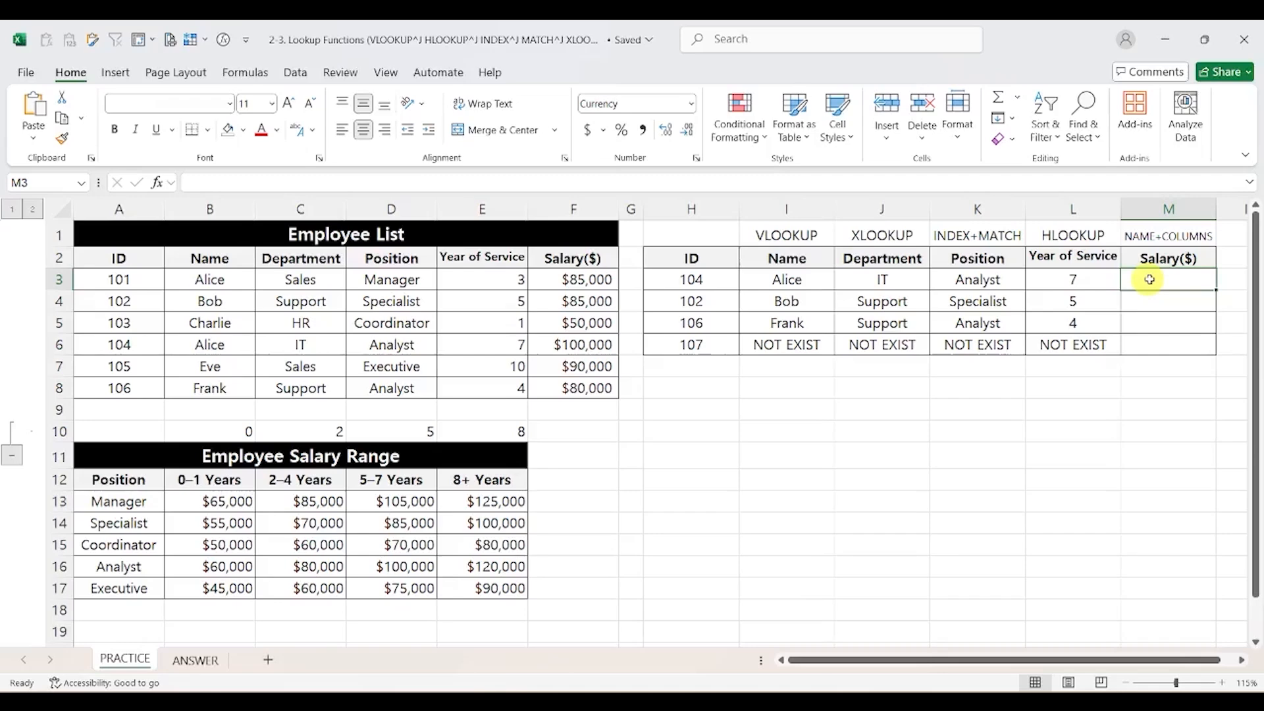
pyautogui.write('=VLOOKUP(')
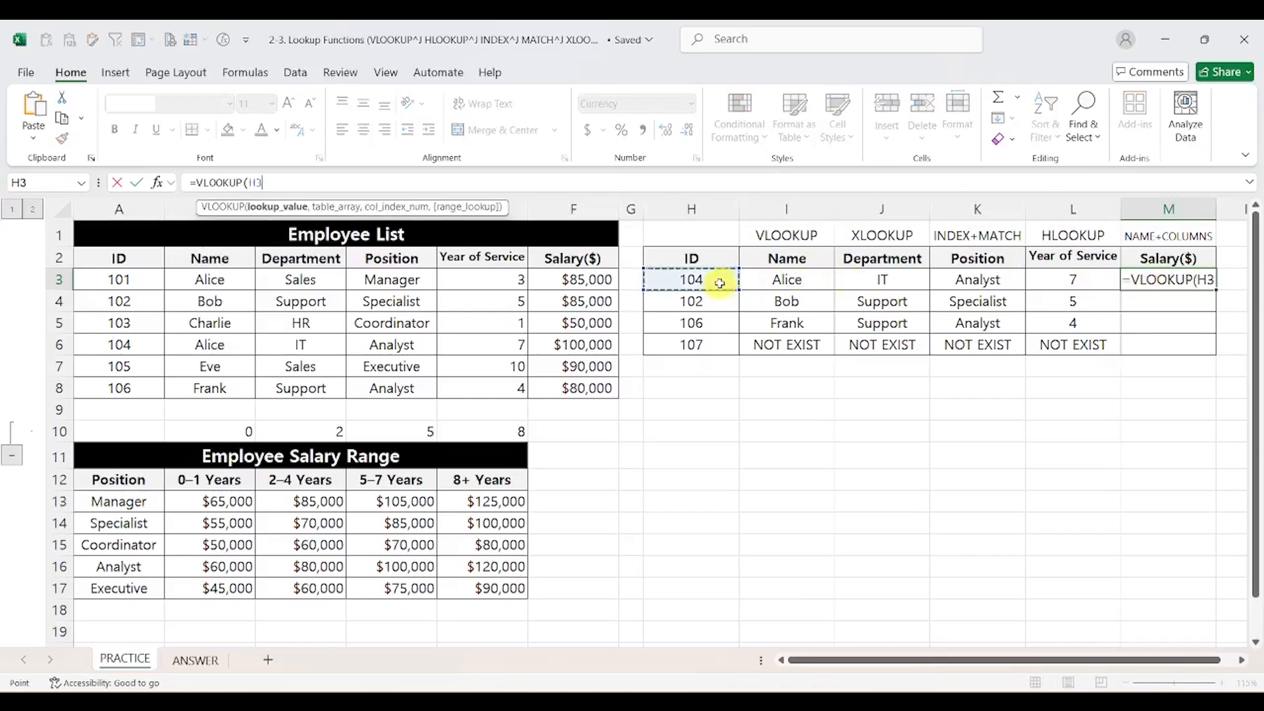
pyautogui.write(',')
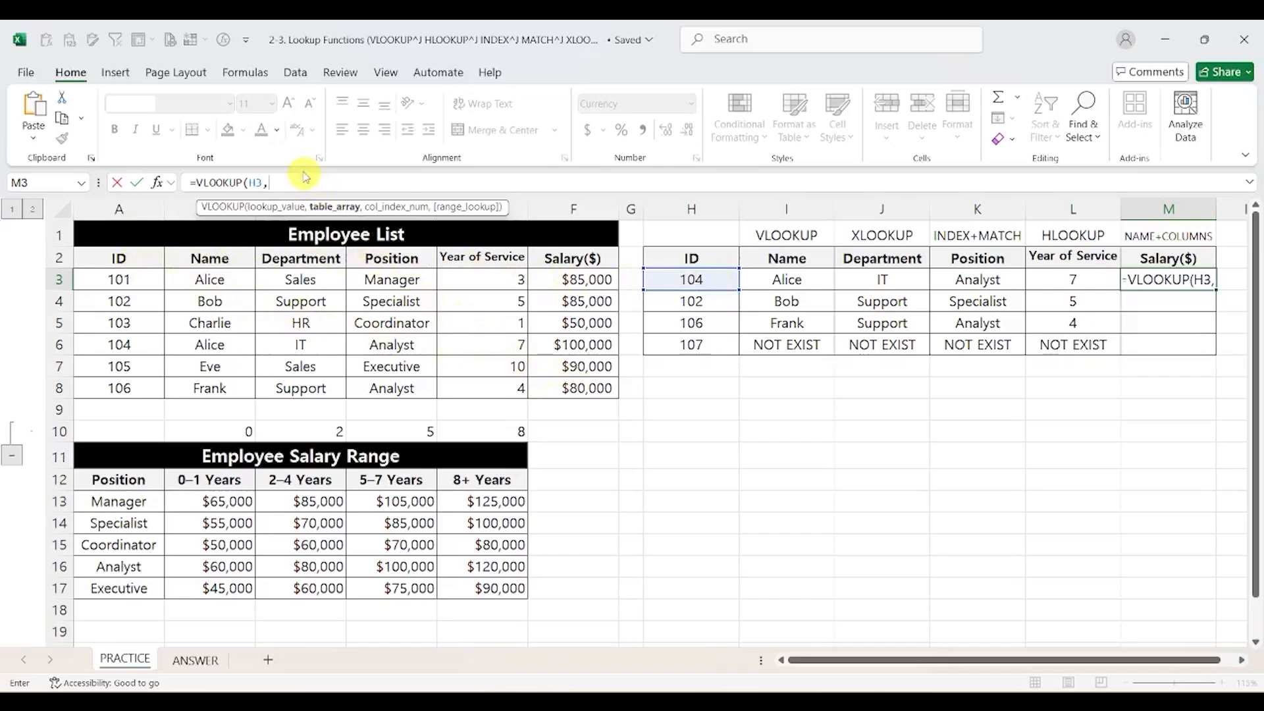
pyautogui.write('list')
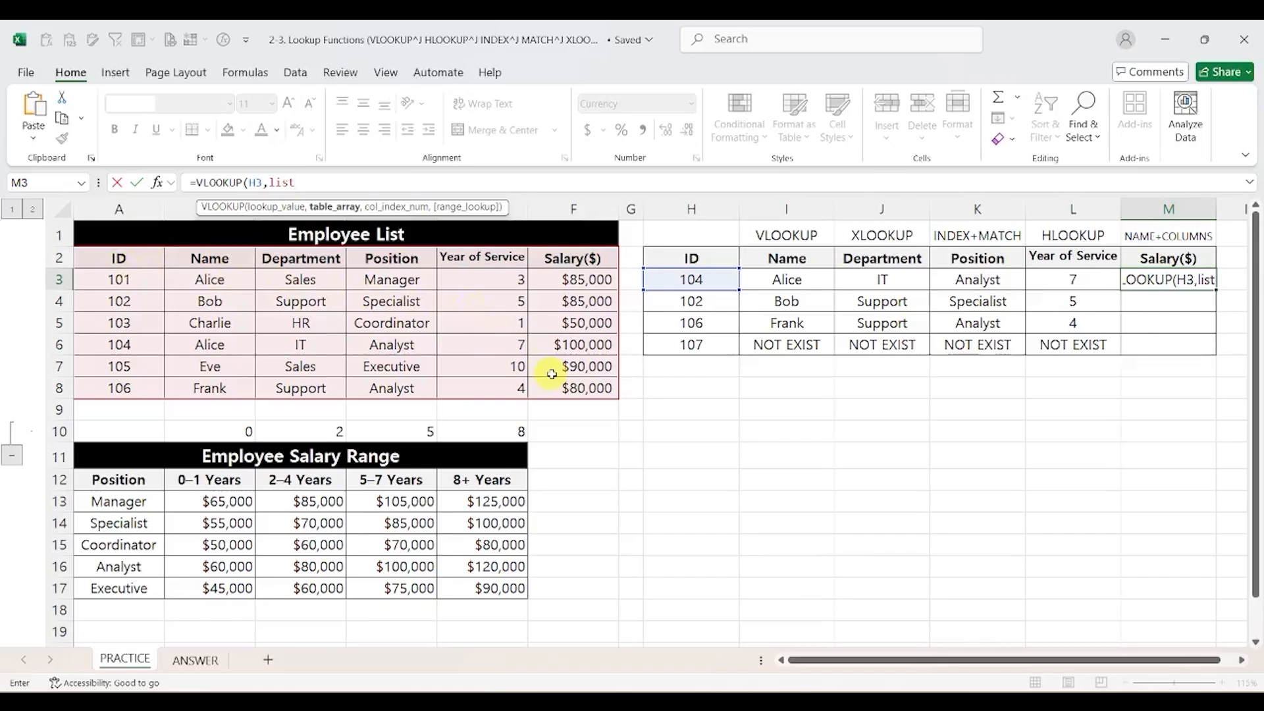
pyautogui.write(',')
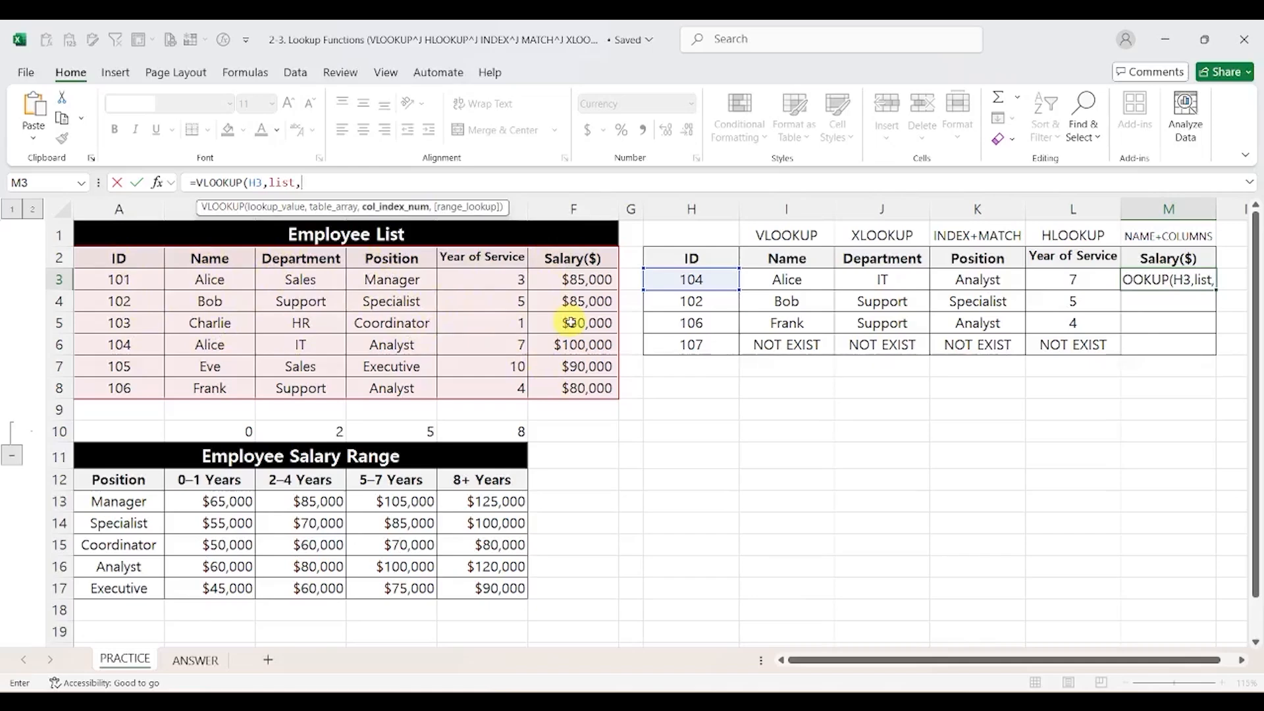
pyautogui.write('6,')
pyautogui.press('Escape')
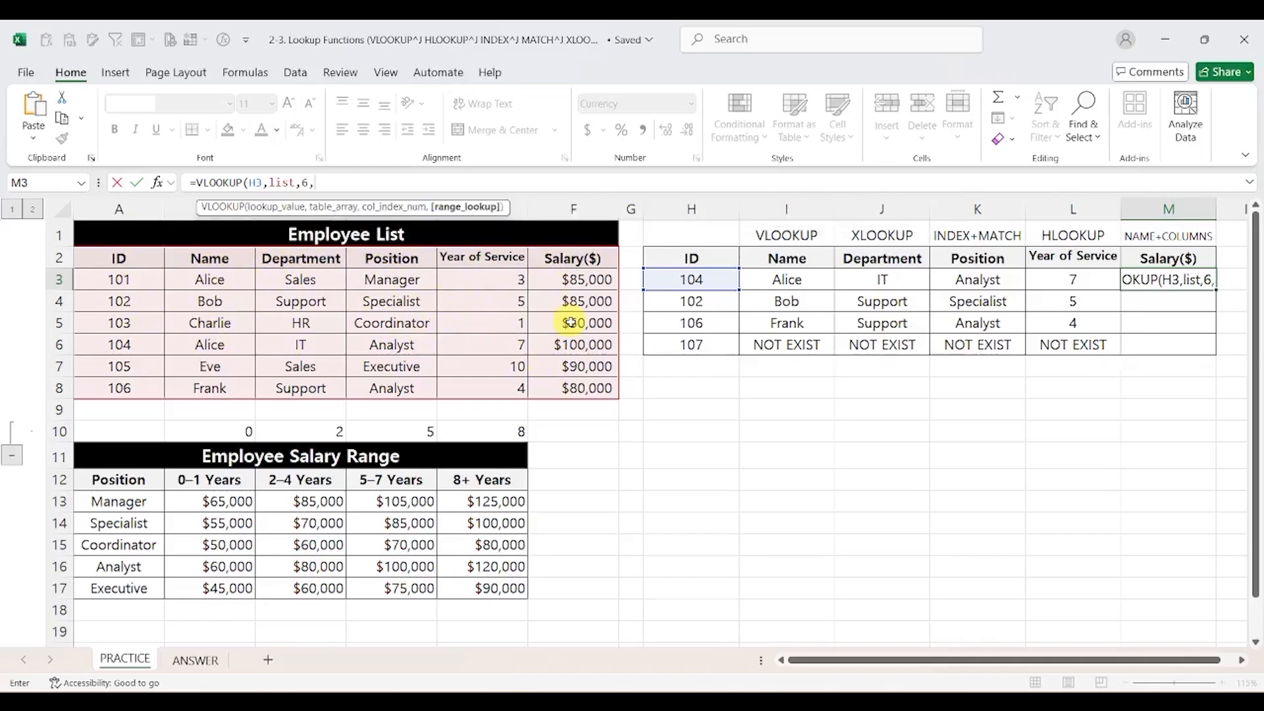
pyautogui.press('Down')
pyautogui.press('BackSpace')
pyautogui.press('BackSpace')
pyautogui.write('0')
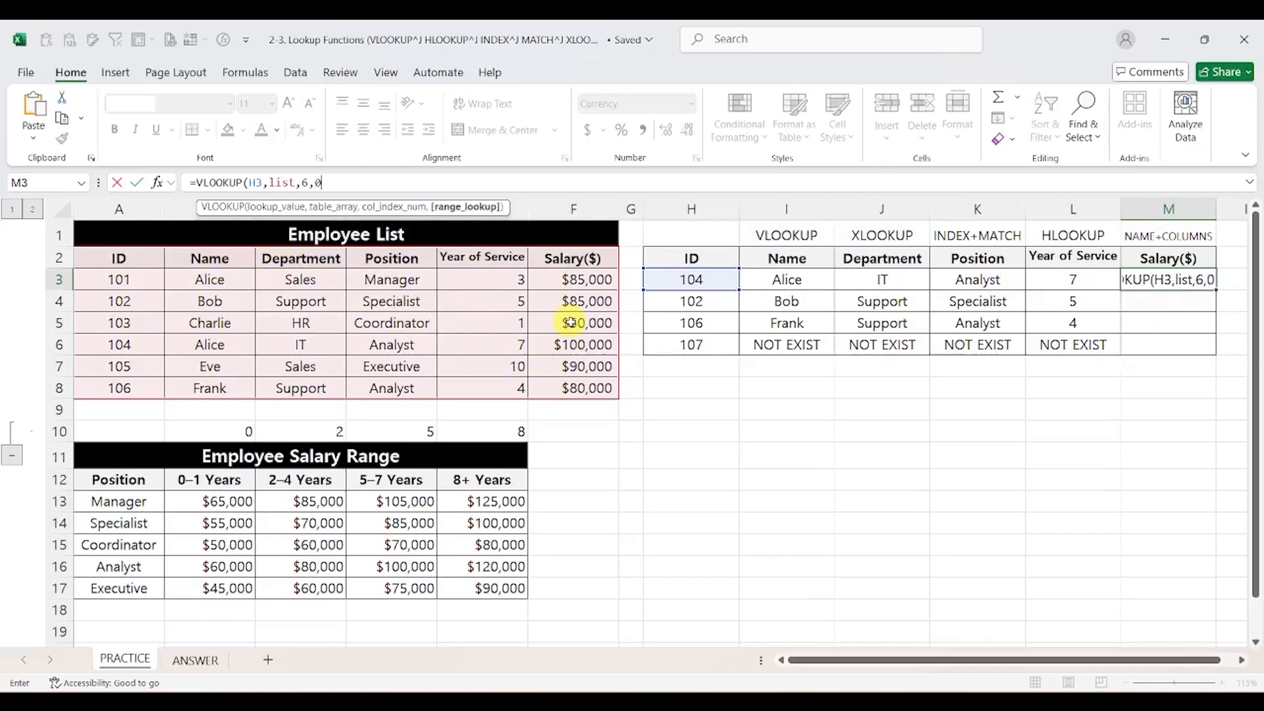
pyautogui.write(')')
pyautogui.press('Return')
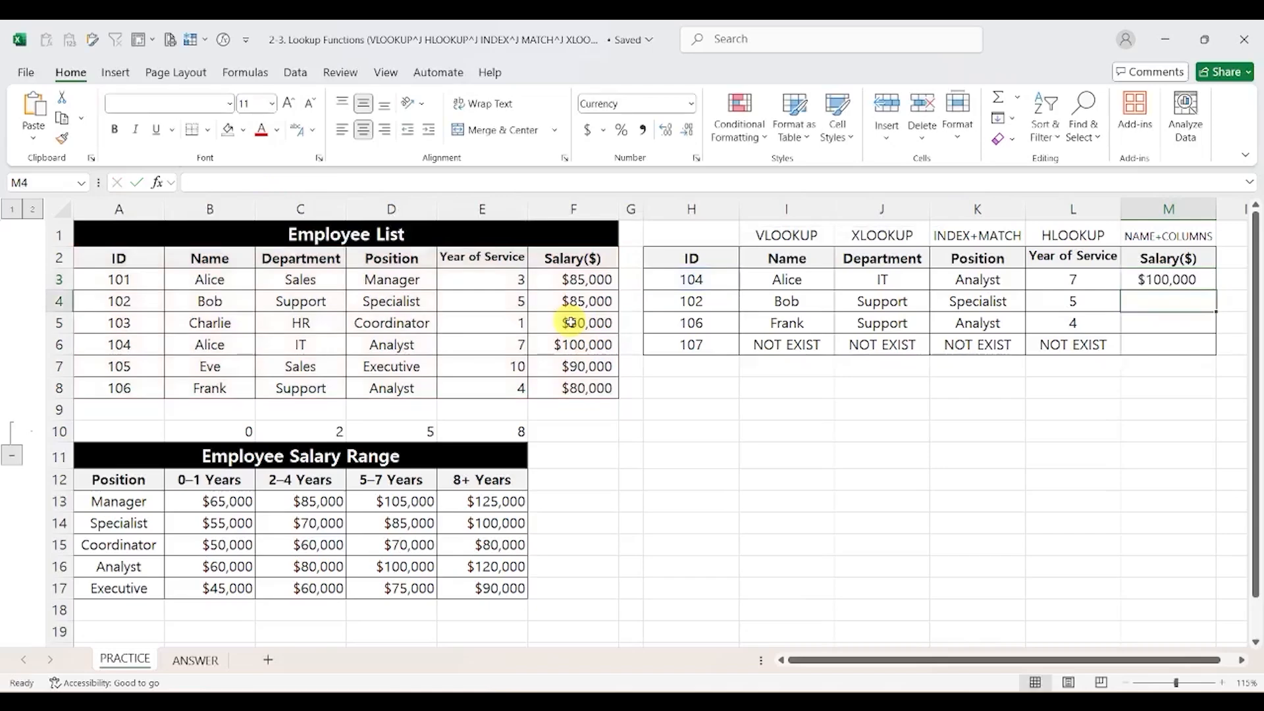
# Compare the VLOOKUP formulas in I3 and M3, examining the table argument and M3's column index.
pyautogui.press('Up')
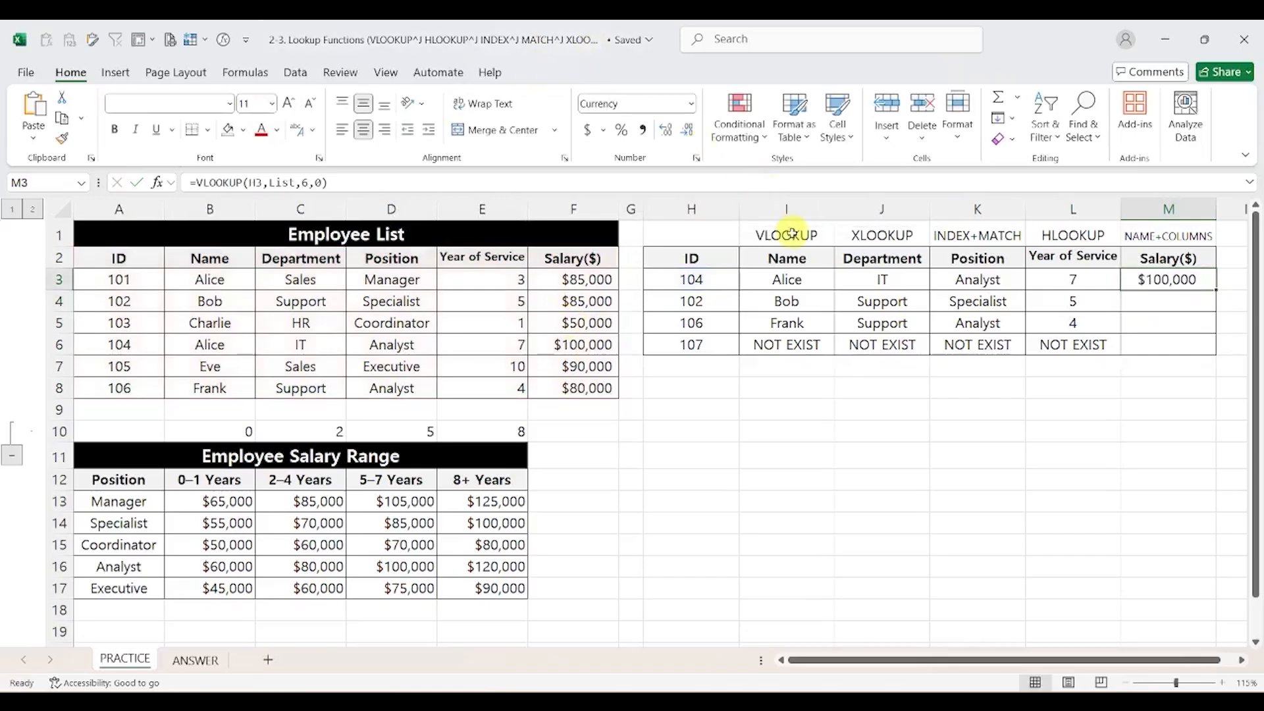
pyautogui.click(792, 278)
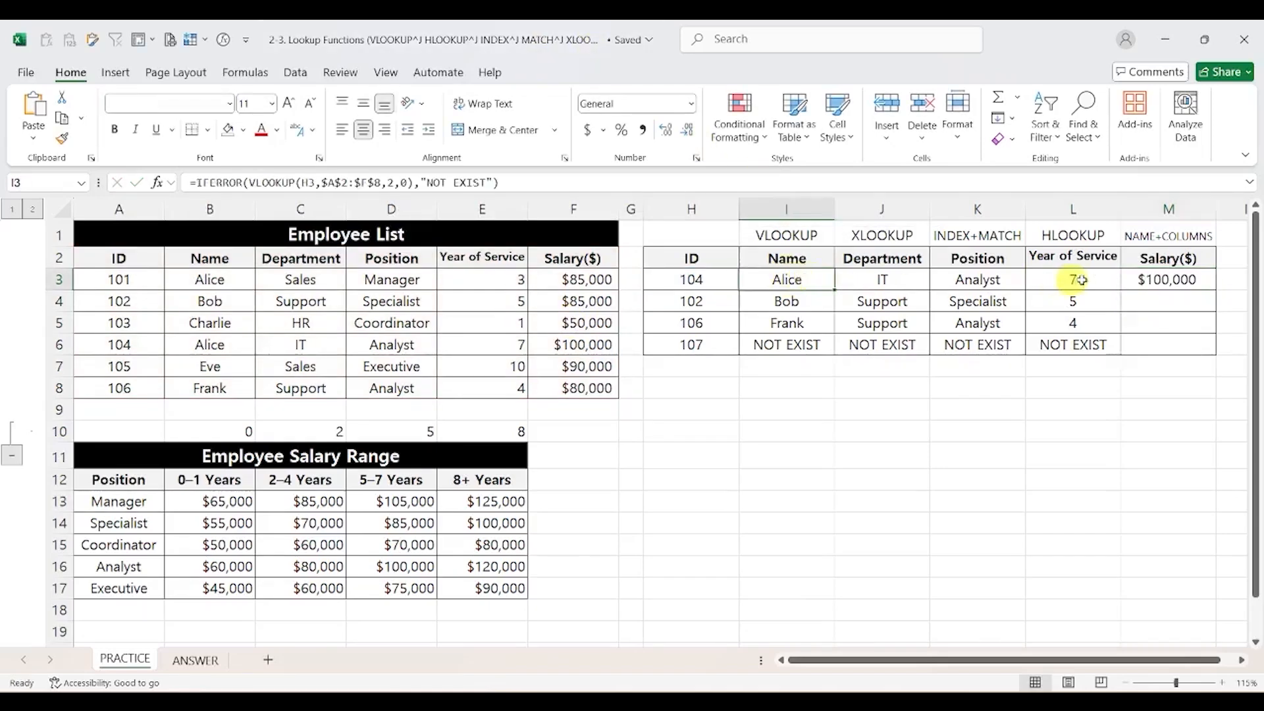
pyautogui.click(1157, 280)
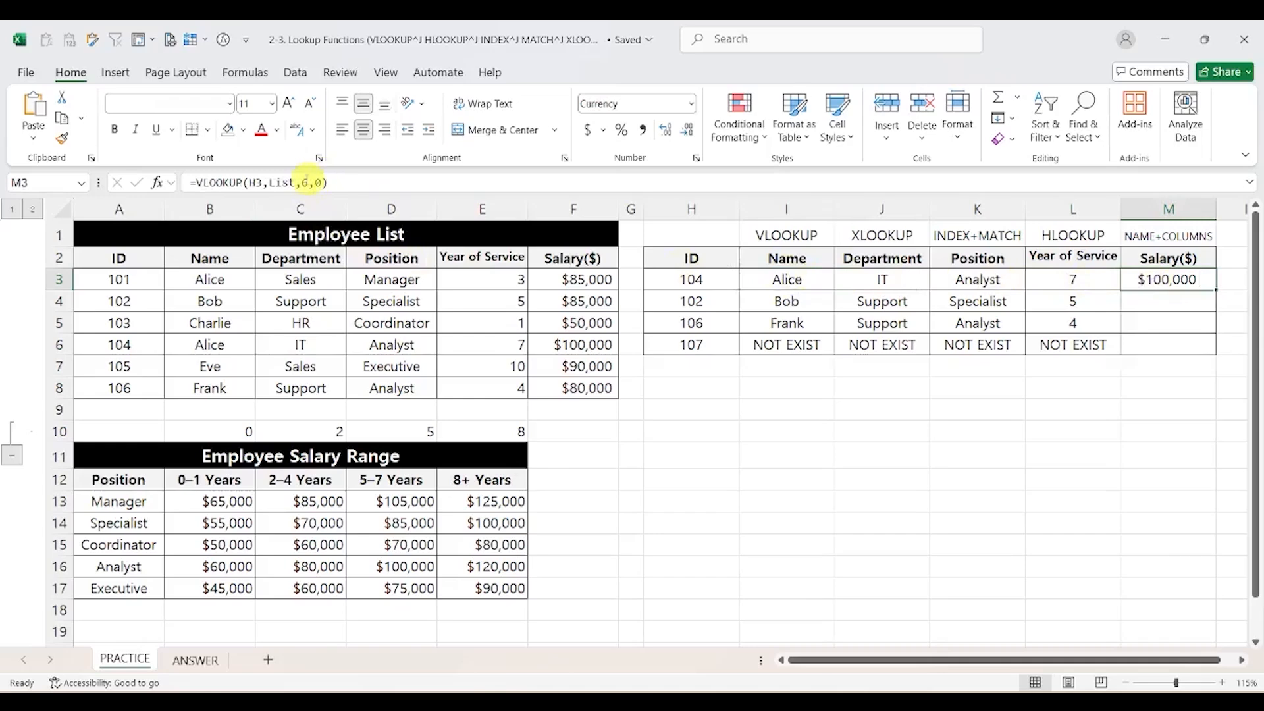
pyautogui.click(309, 182)
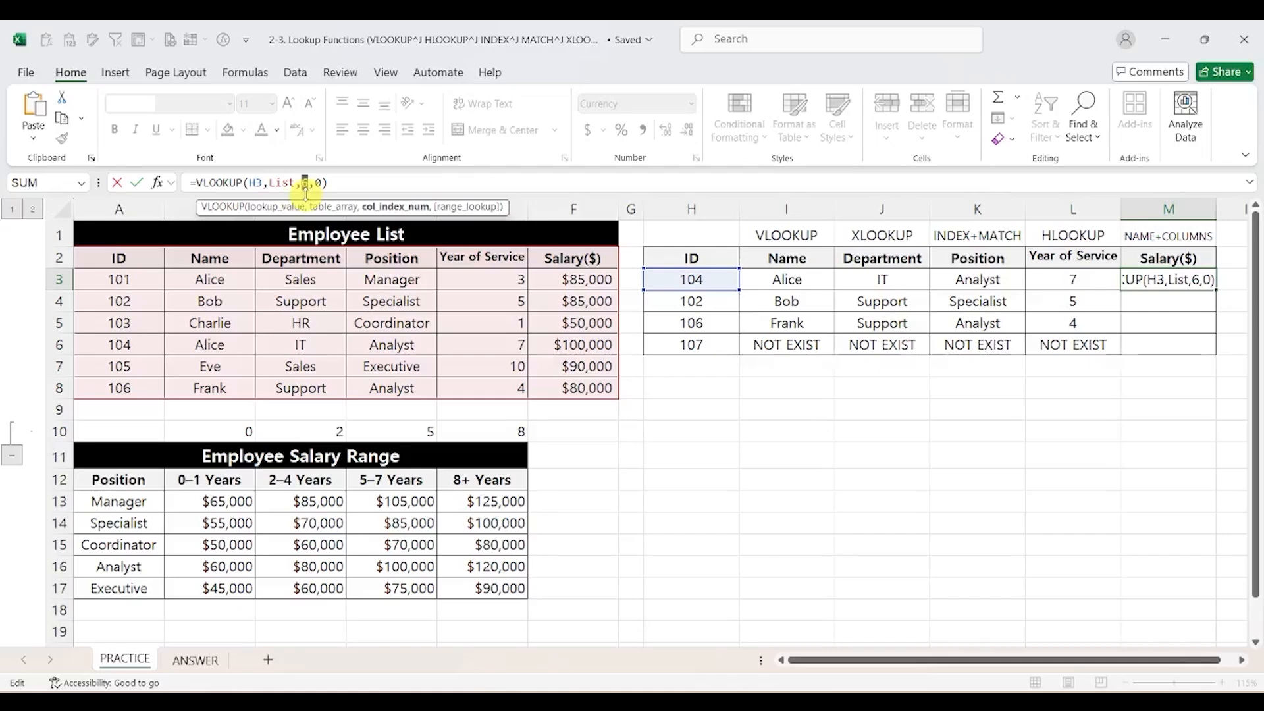
pyautogui.press('Escape')
# Count across the employee list's columns from ID to Salary($) to check the column index.
pyautogui.moveTo(121, 210); pyautogui.dragTo(598, 235)
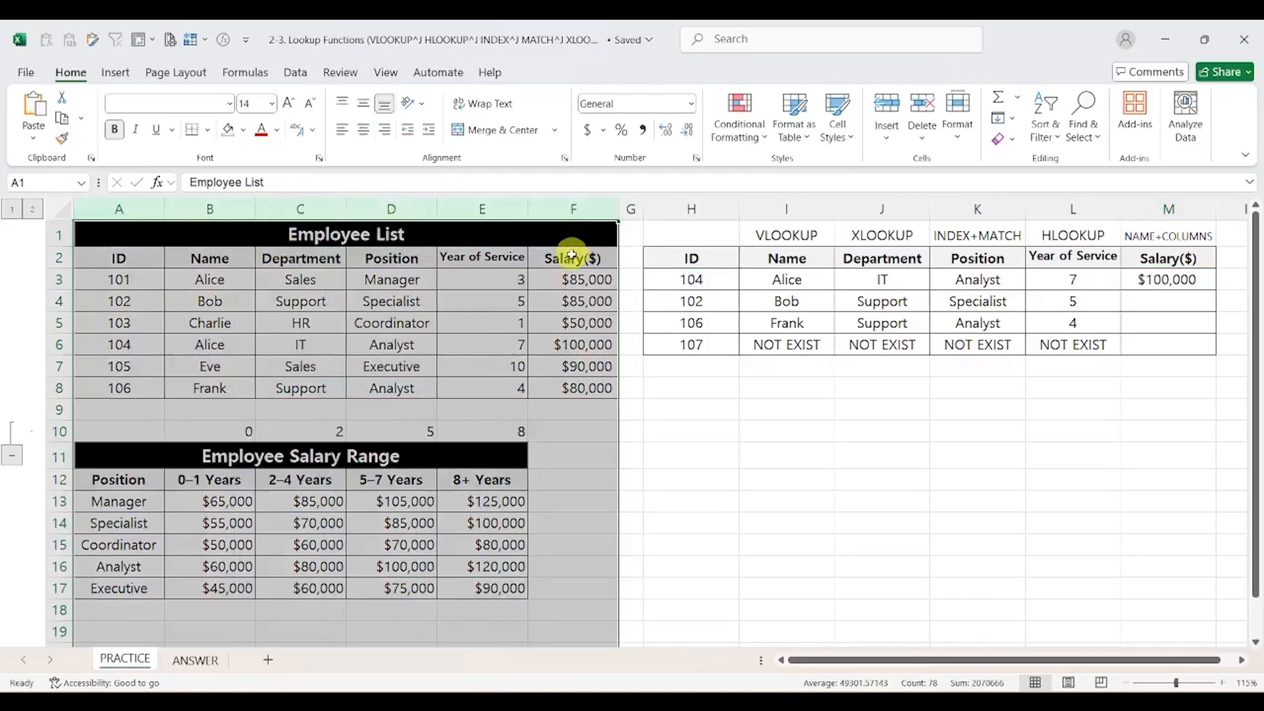
pyautogui.click(156, 262)
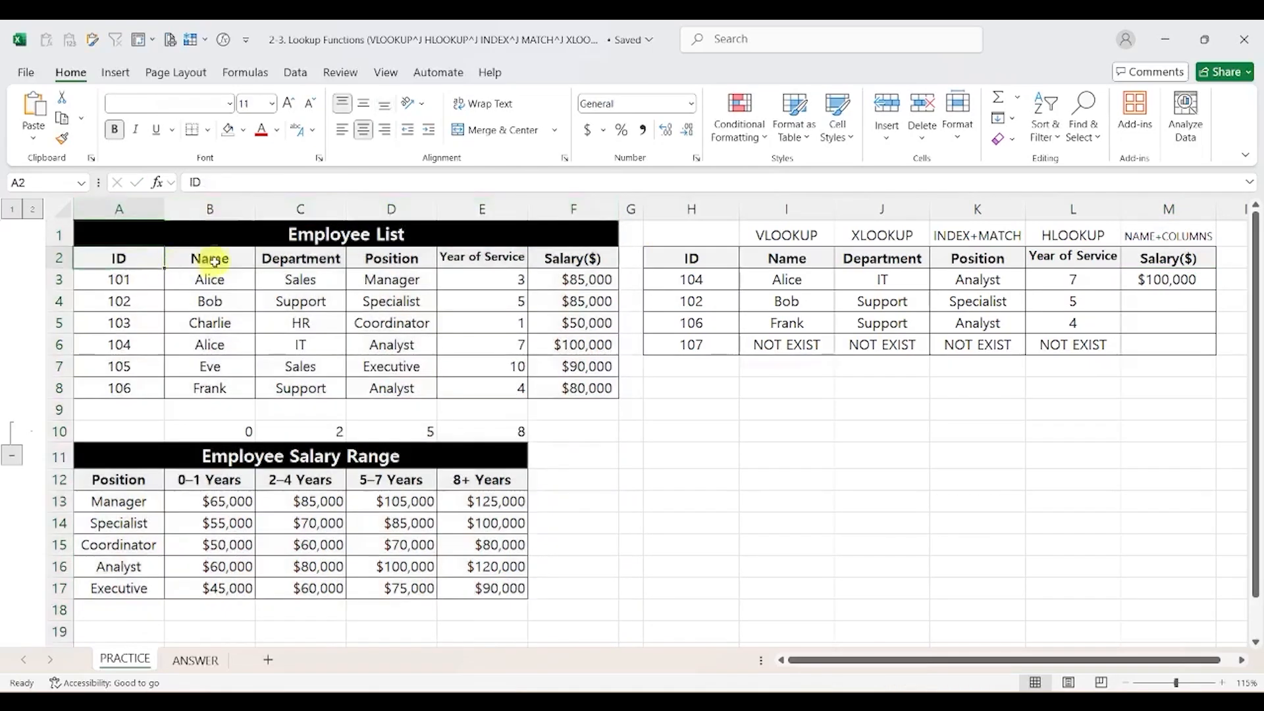
pyautogui.click(214, 261)
pyautogui.click(306, 261)
pyautogui.click(408, 259)
pyautogui.click(480, 258)
pyautogui.click(566, 258)
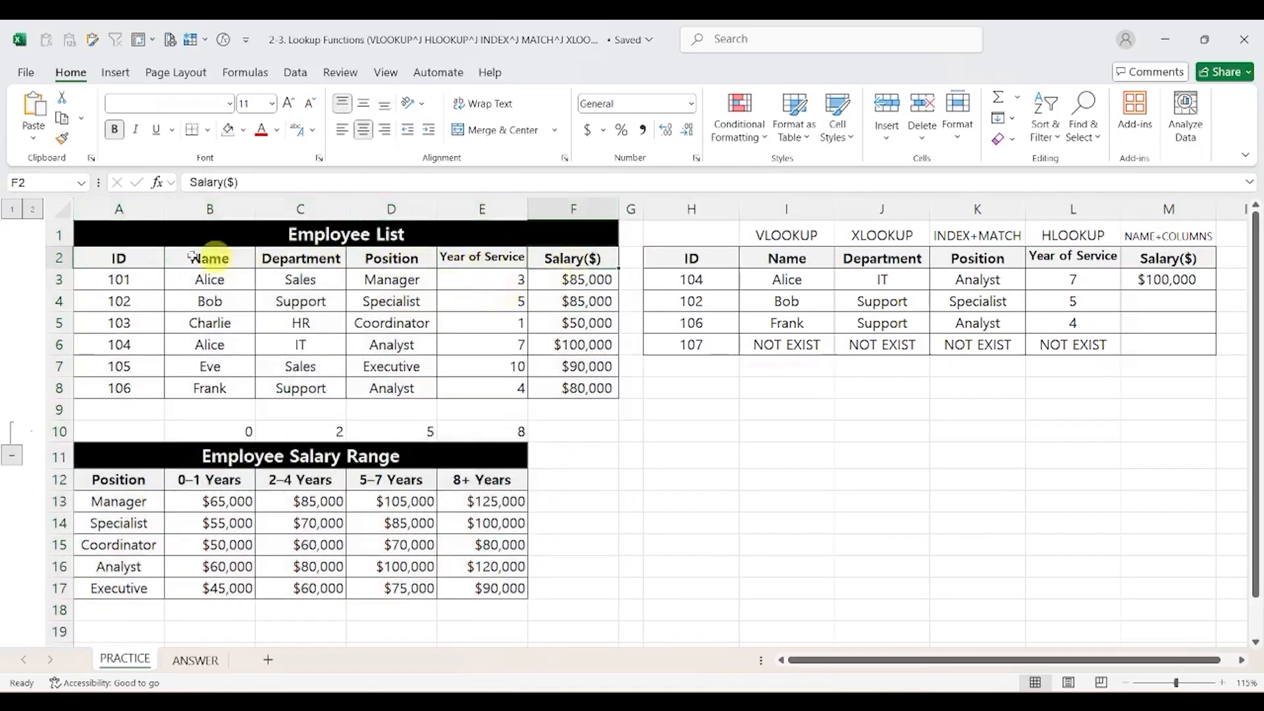
pyautogui.moveTo(139, 257); pyautogui.dragTo(566, 259)
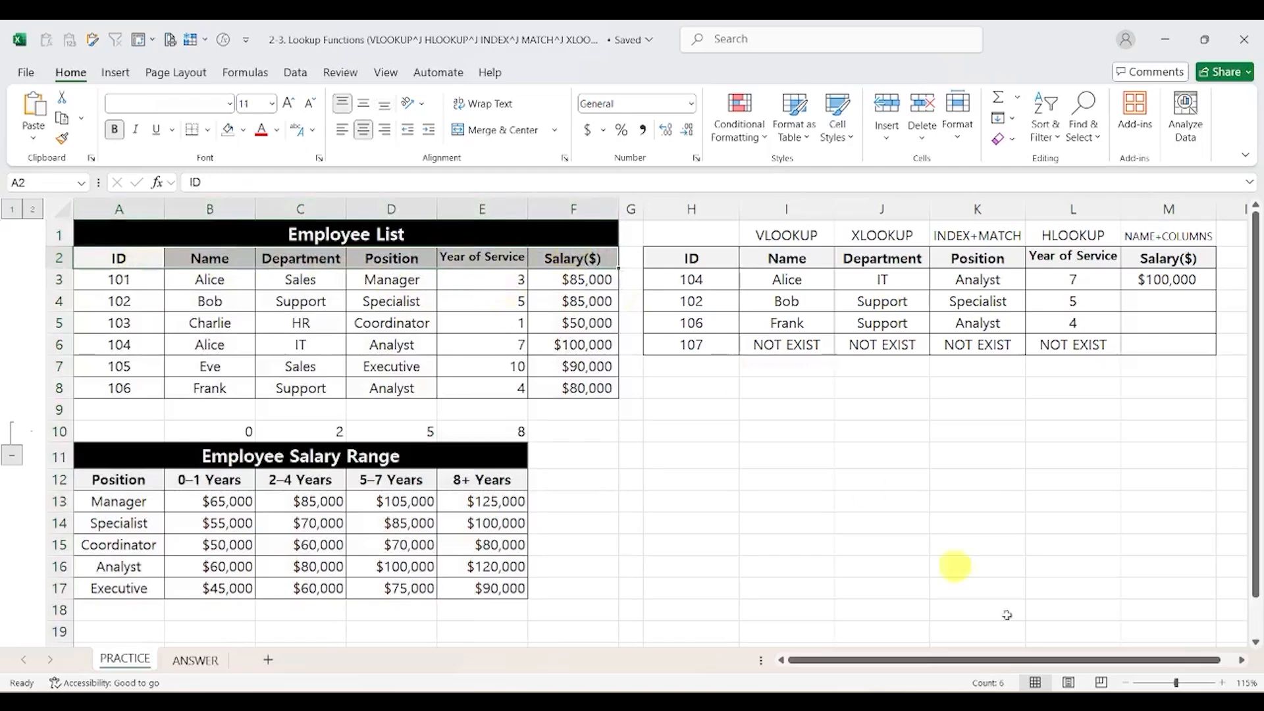
# Replace the column index in M3's VLOOKUP with COLUMNS(A2:F2).
pyautogui.click(1165, 283)
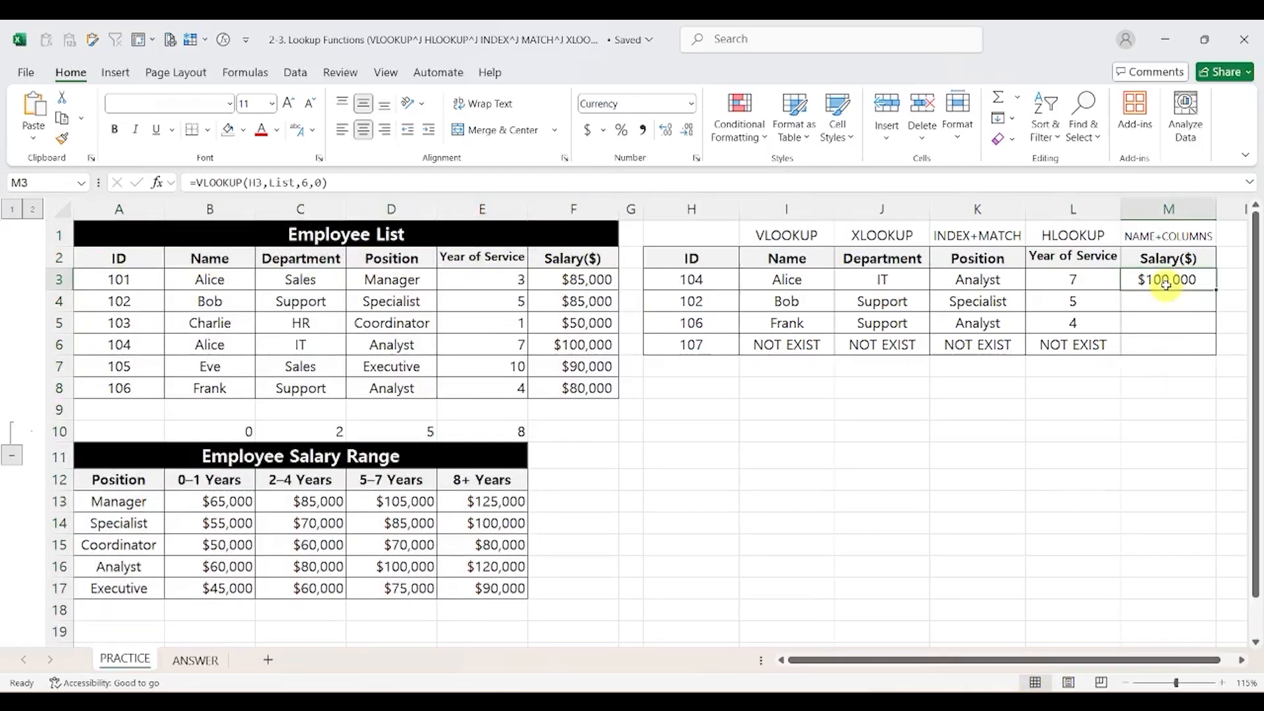
pyautogui.click(308, 181)
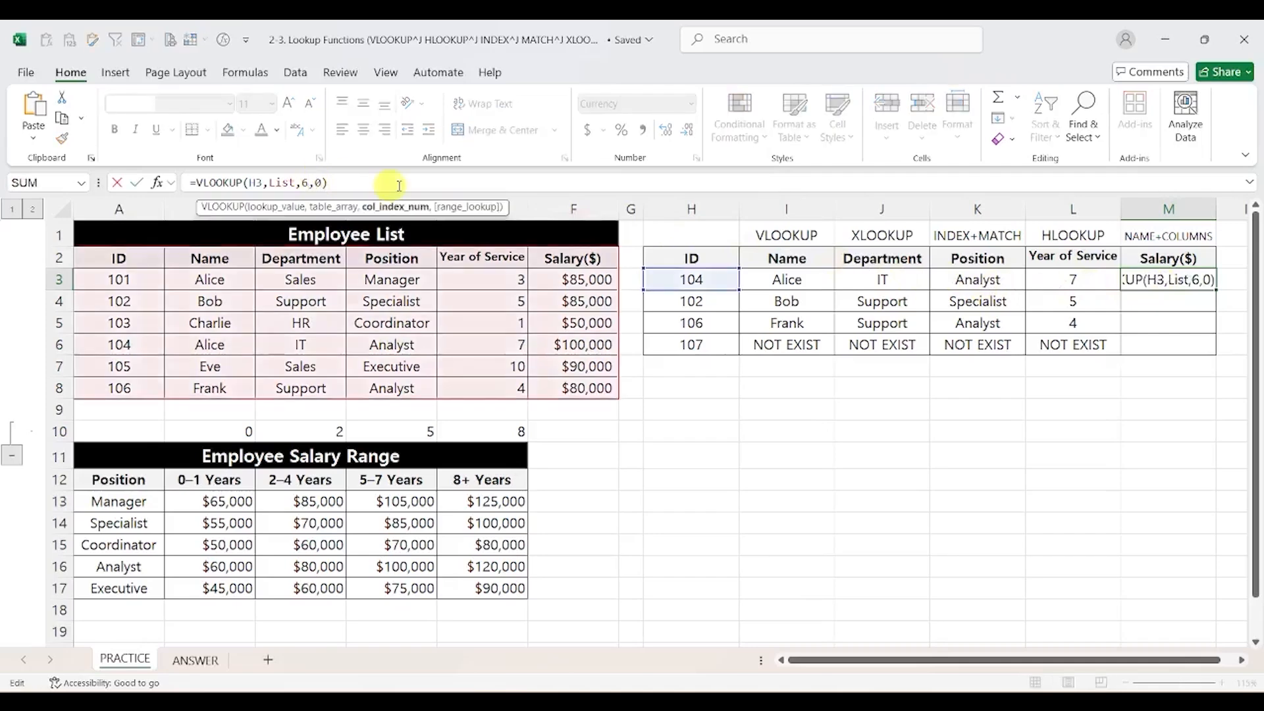
pyautogui.press('BackSpace')
pyautogui.write('colu')
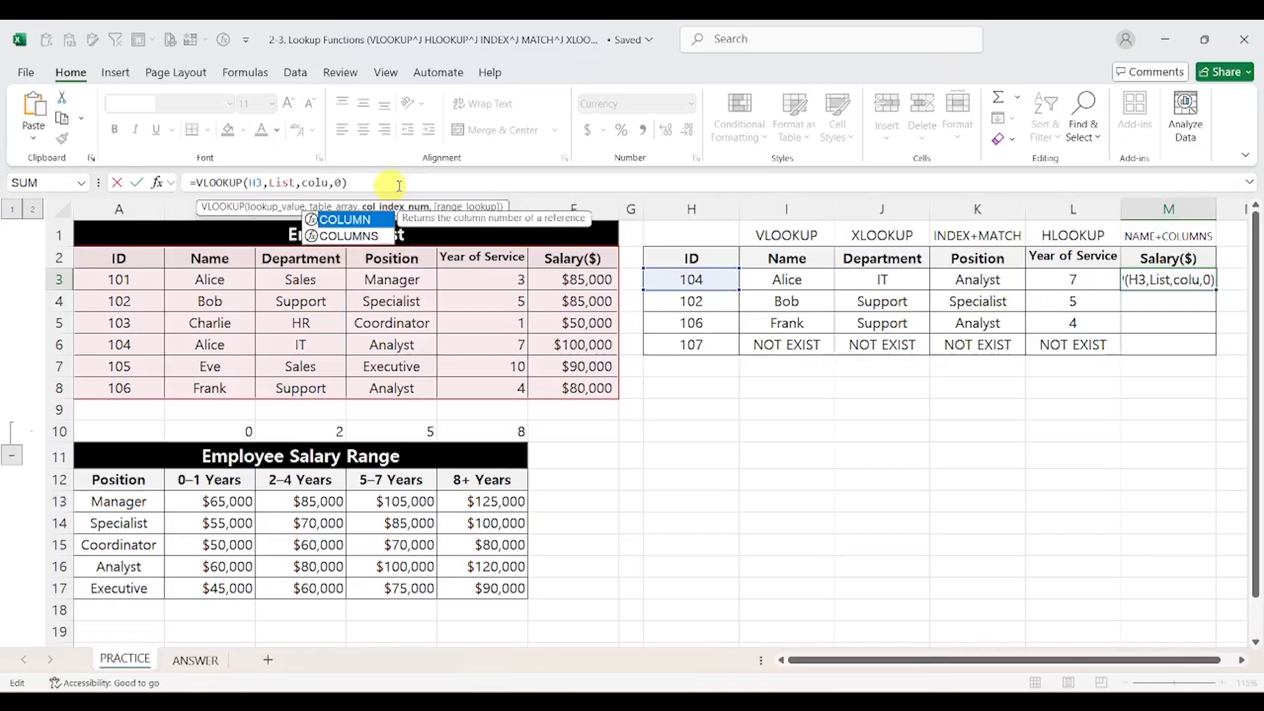
pyautogui.write('m')
pyautogui.press('Down')
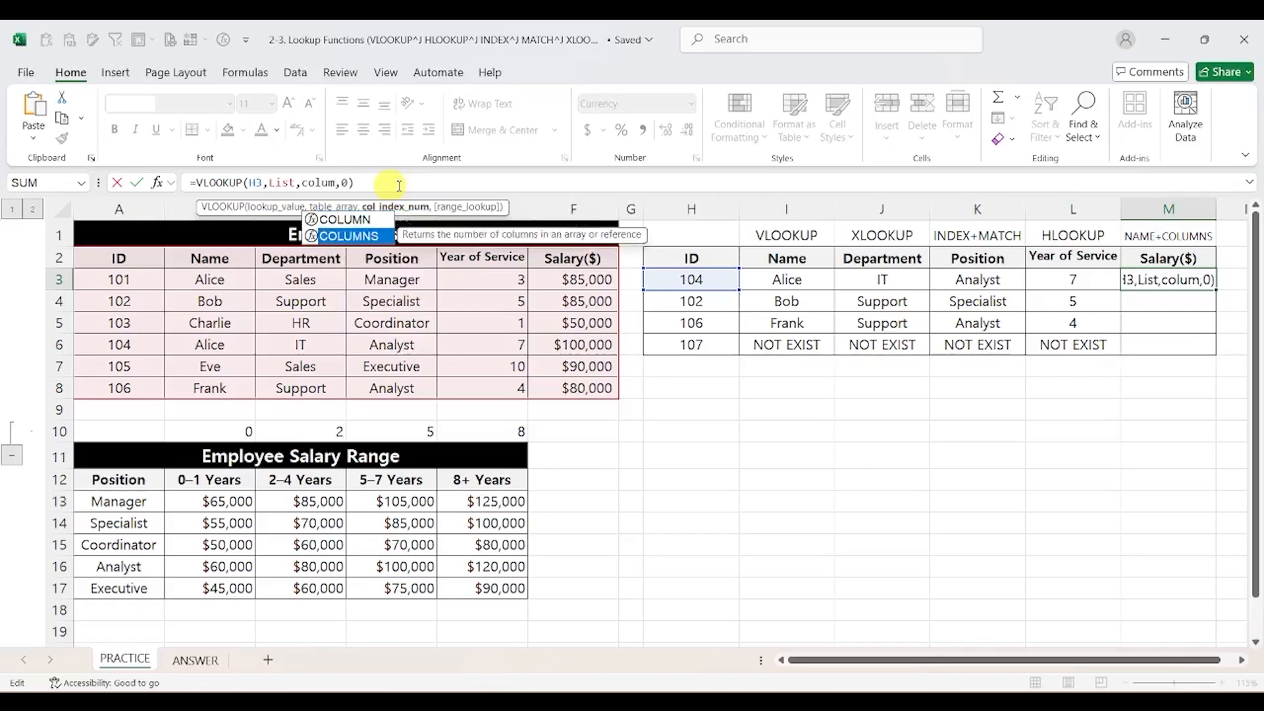
pyautogui.press('Tab')
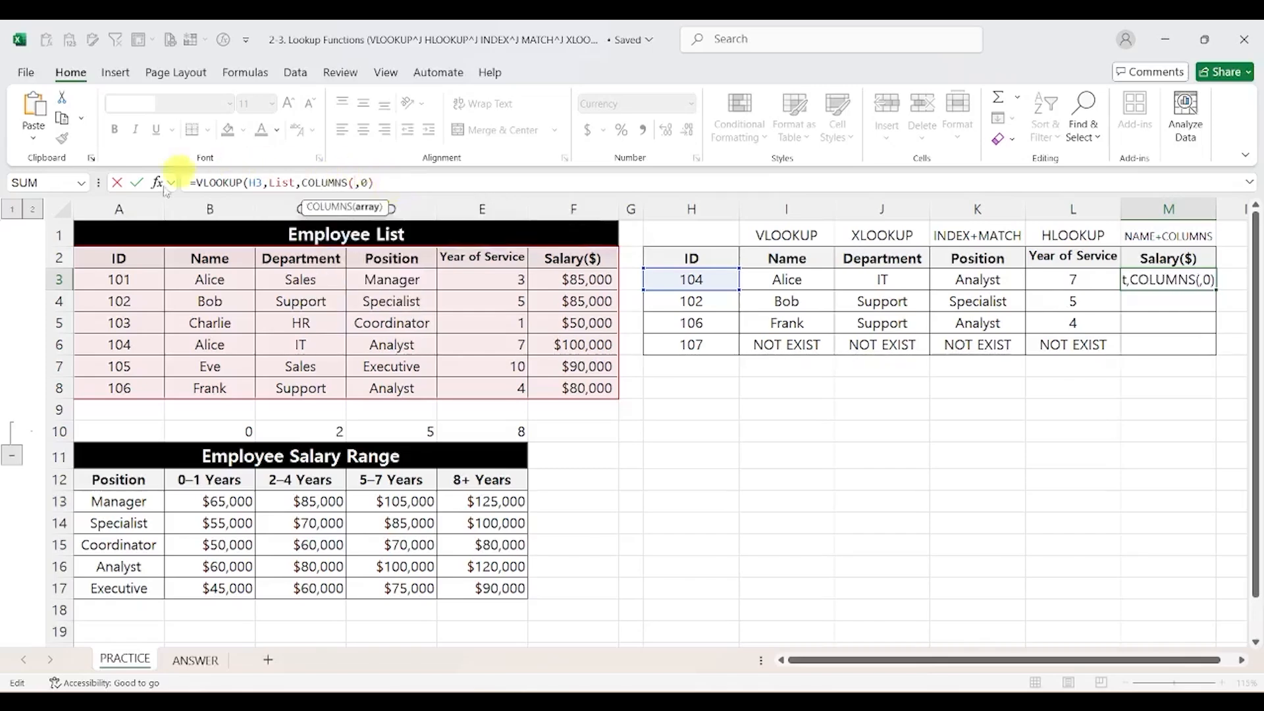
pyautogui.moveTo(120, 258); pyautogui.dragTo(570, 258)
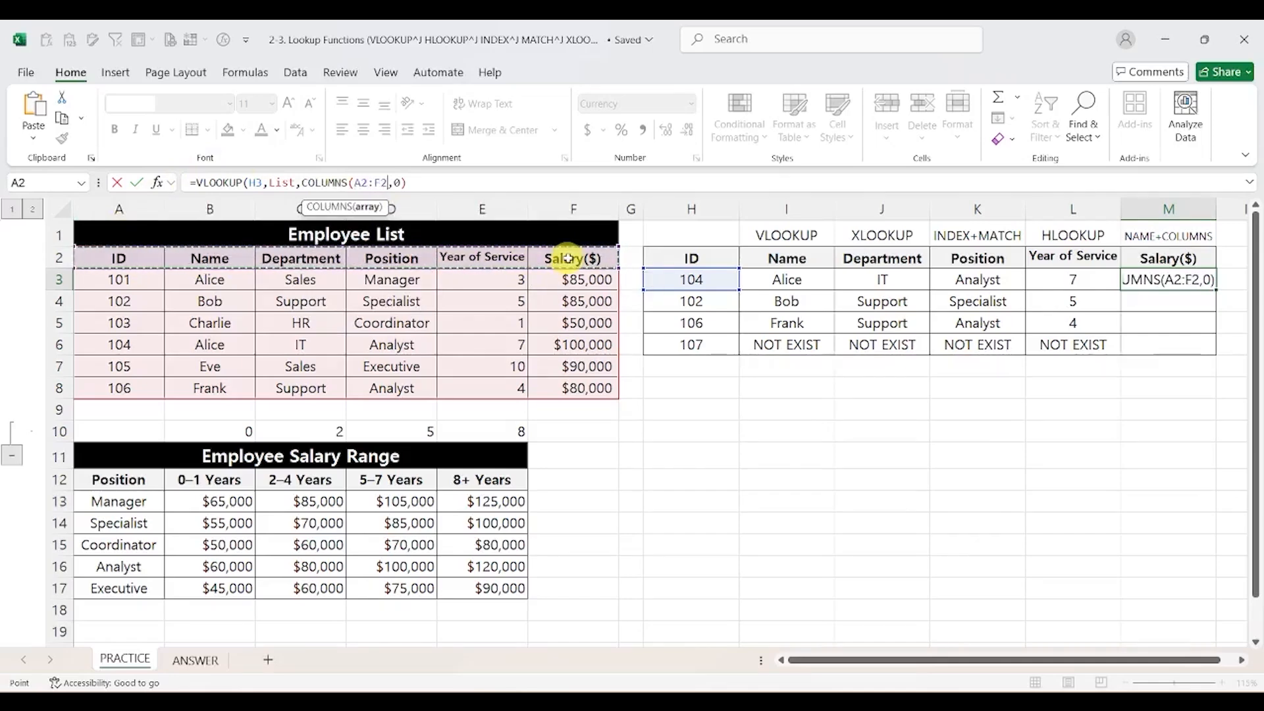
pyautogui.write(')')
pyautogui.press('Return')
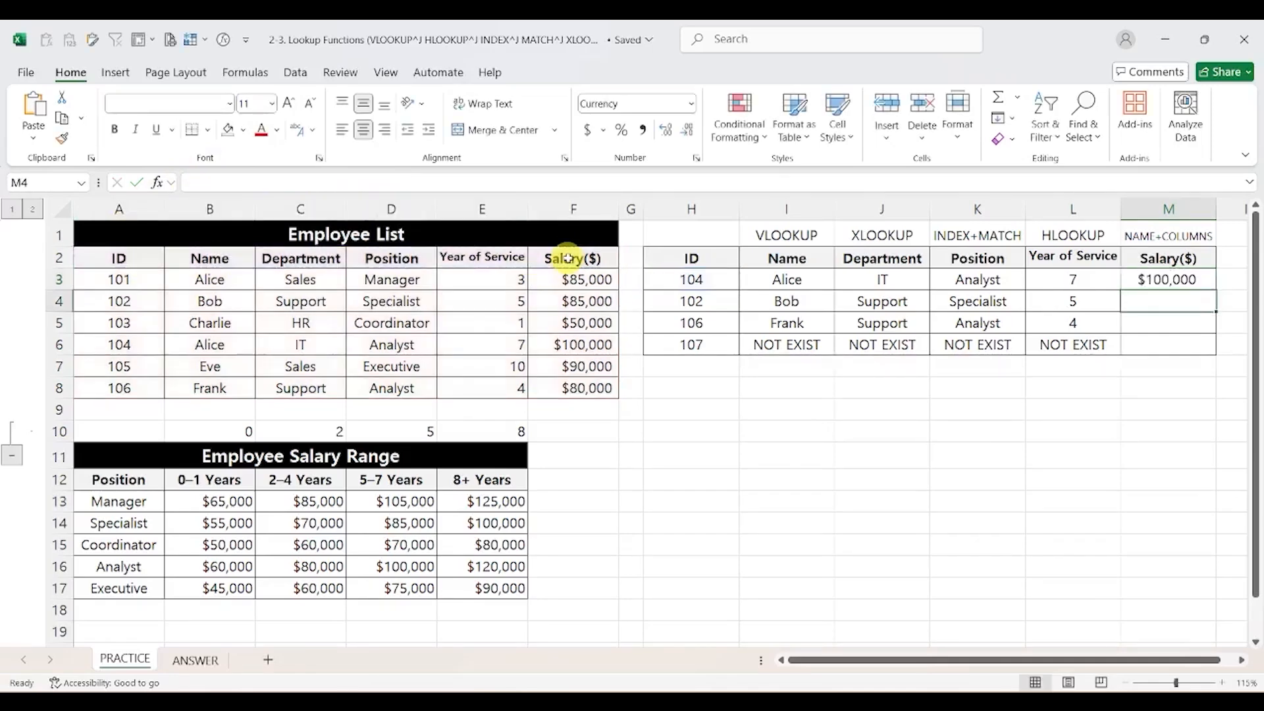
# Wrap M3's VLOOKUP formula in IFERROR with "NOT EXIST" as the fallback value.
pyautogui.press('Up')
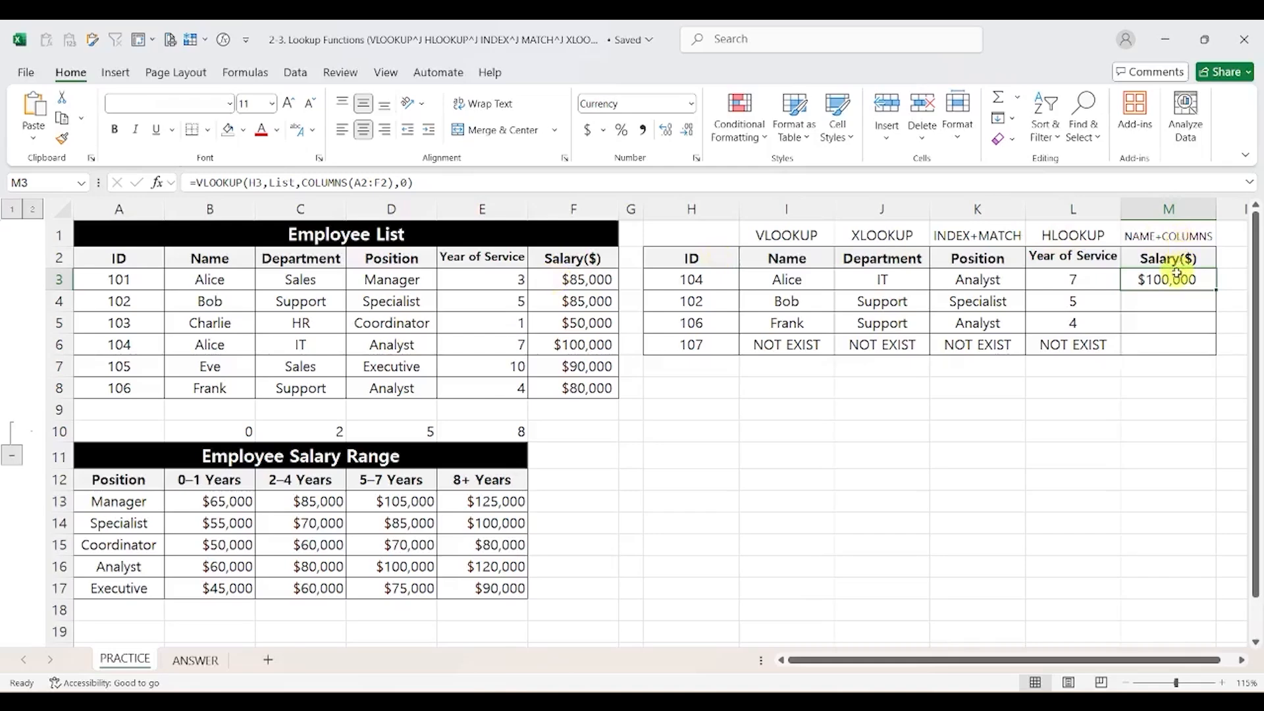
pyautogui.click(199, 182)
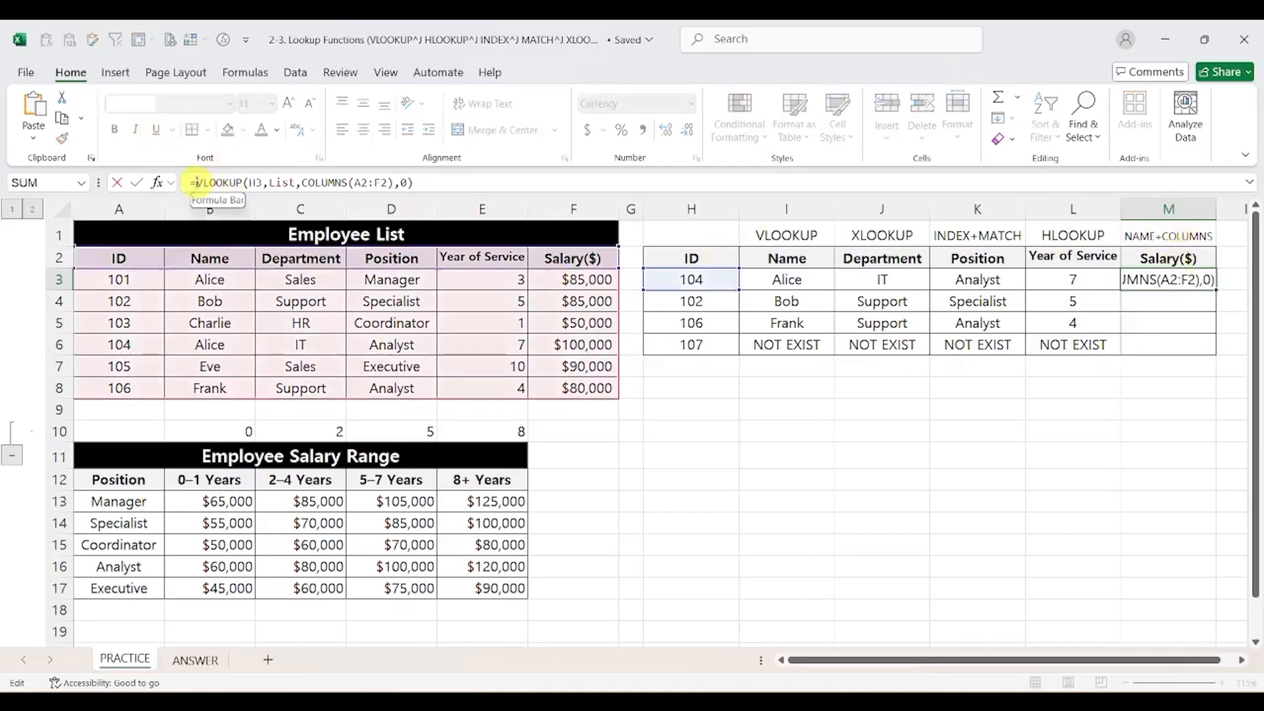
pyautogui.write('IFERROR(')
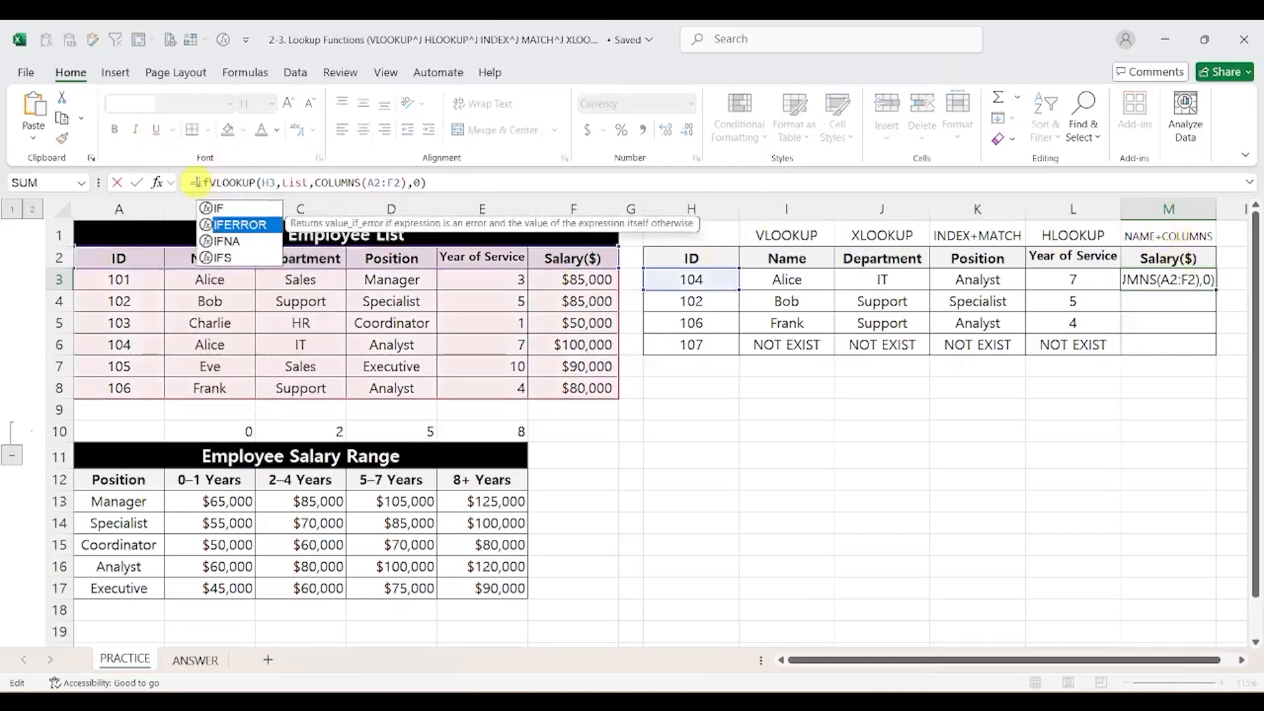
pyautogui.press('End')
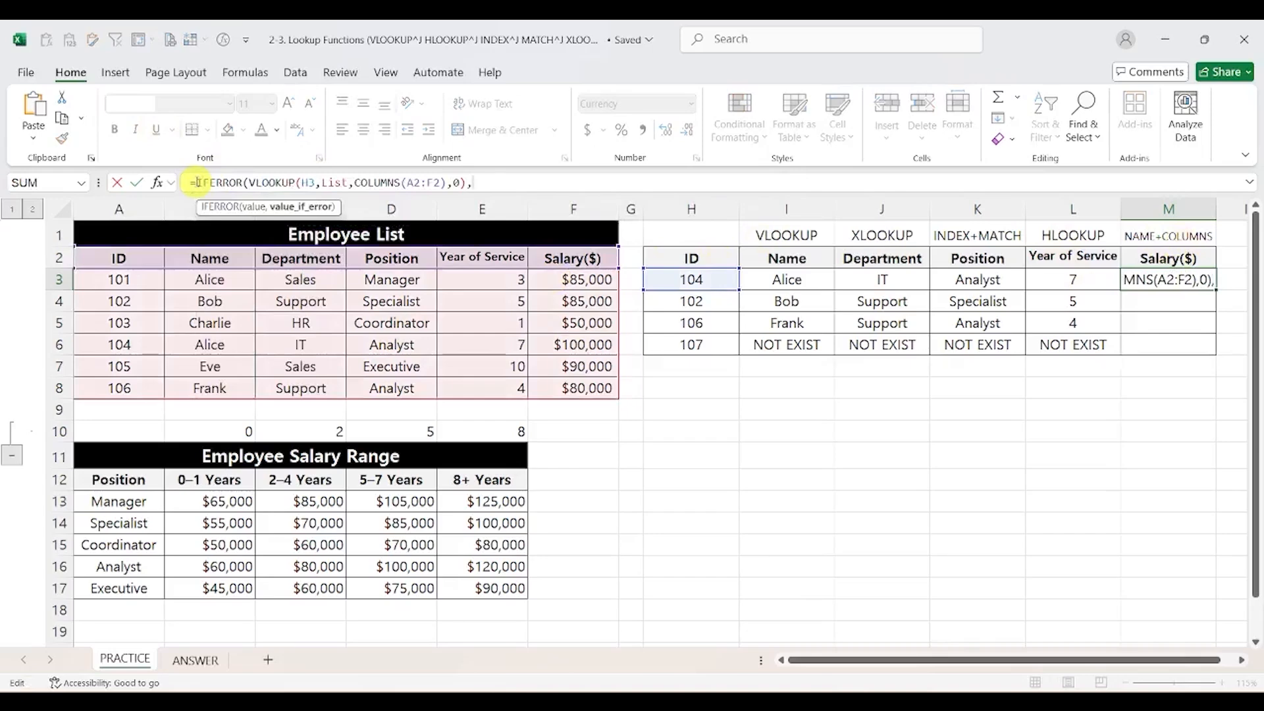
pyautogui.write(',"NO')
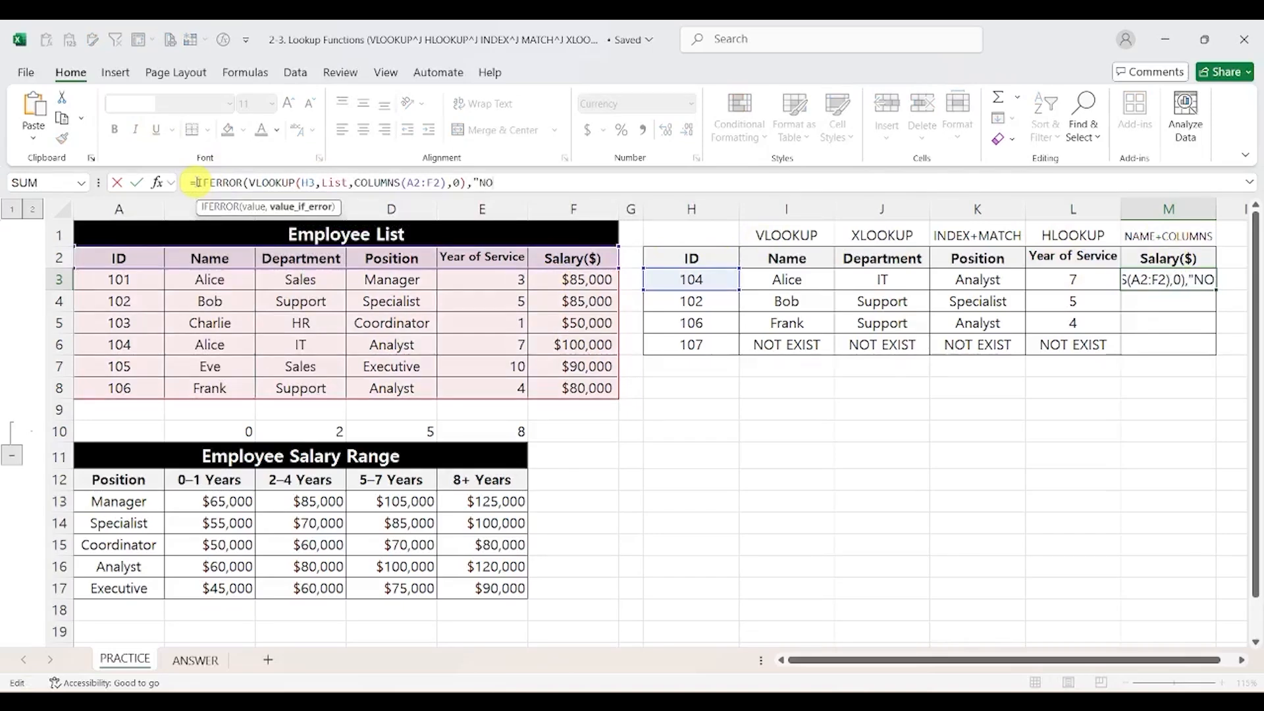
pyautogui.write('T EX')
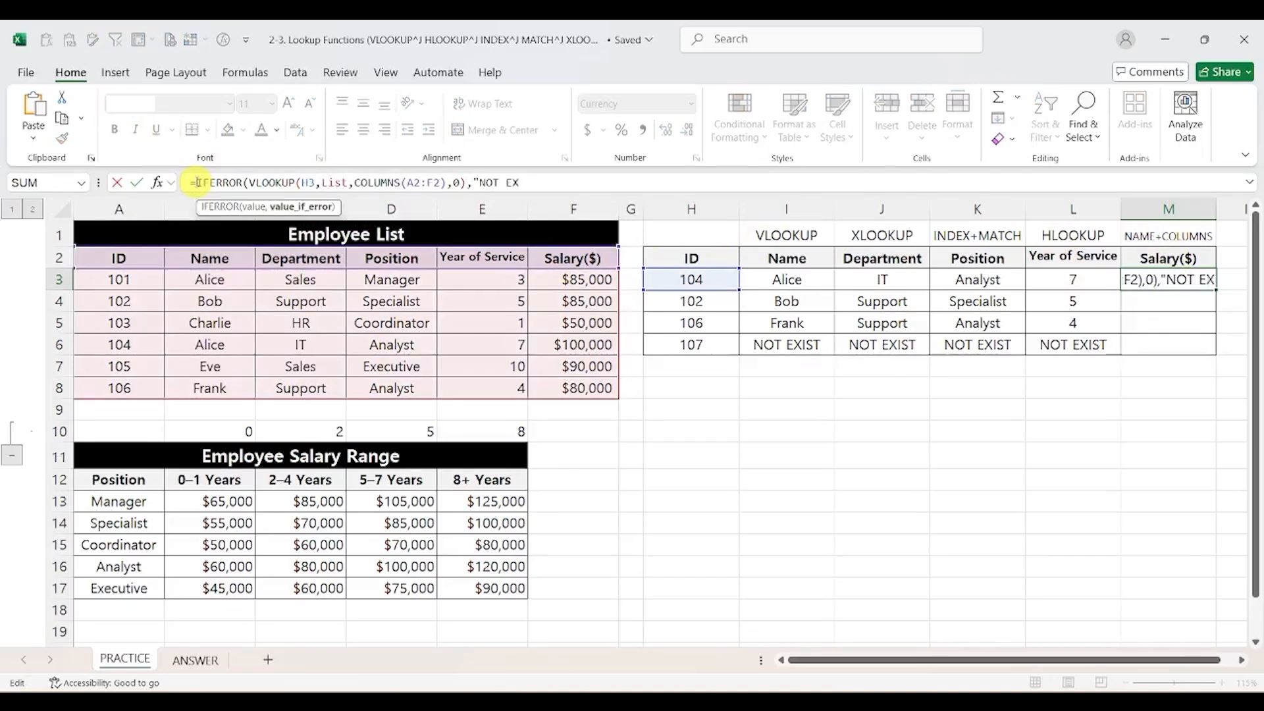
pyautogui.write('IST")')
pyautogui.press('Return')
# Copy the salary formula from M3 down through M6.
pyautogui.press('Up')
pyautogui.hotkey('ctrl', 'c')
pyautogui.hotkey('shift', 'Down')
pyautogui.hotkey('shift', 'Down')
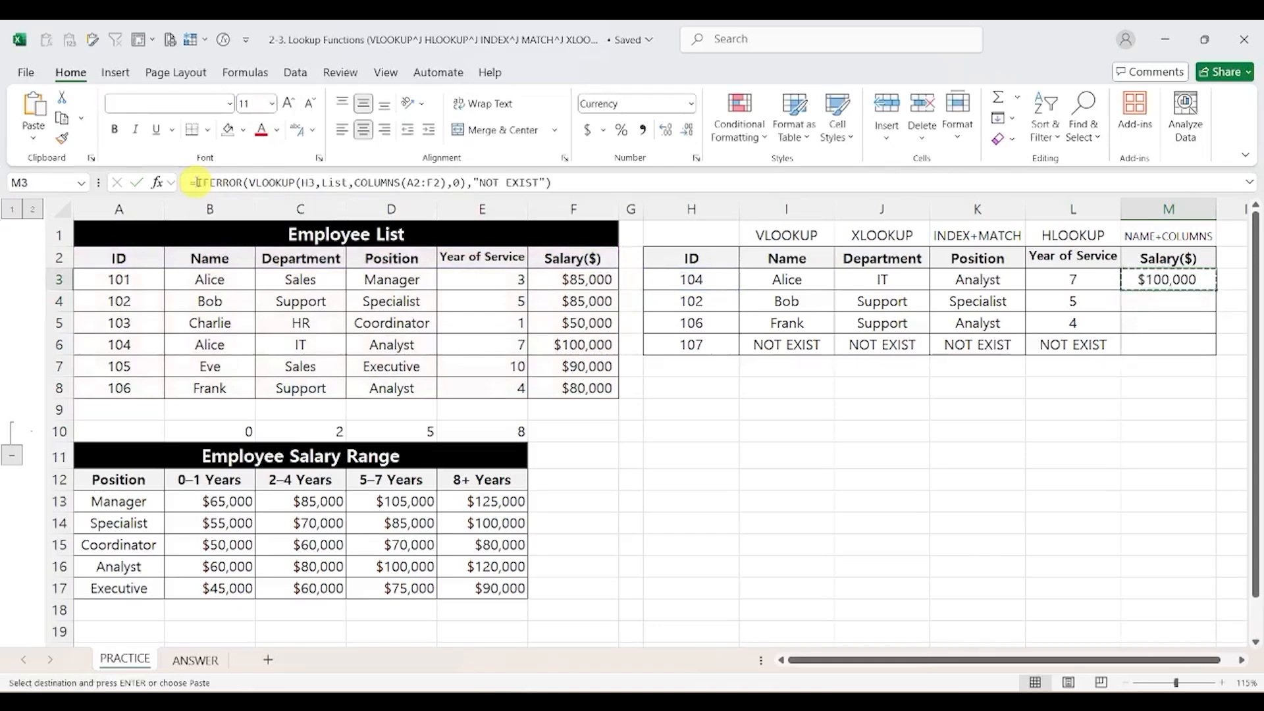
pyautogui.hotkey('shift', 'Down')
pyautogui.hotkey('ctrl', 'v')
pyautogui.press('Down')
pyautogui.press('Down')
pyautogui.press('Down')
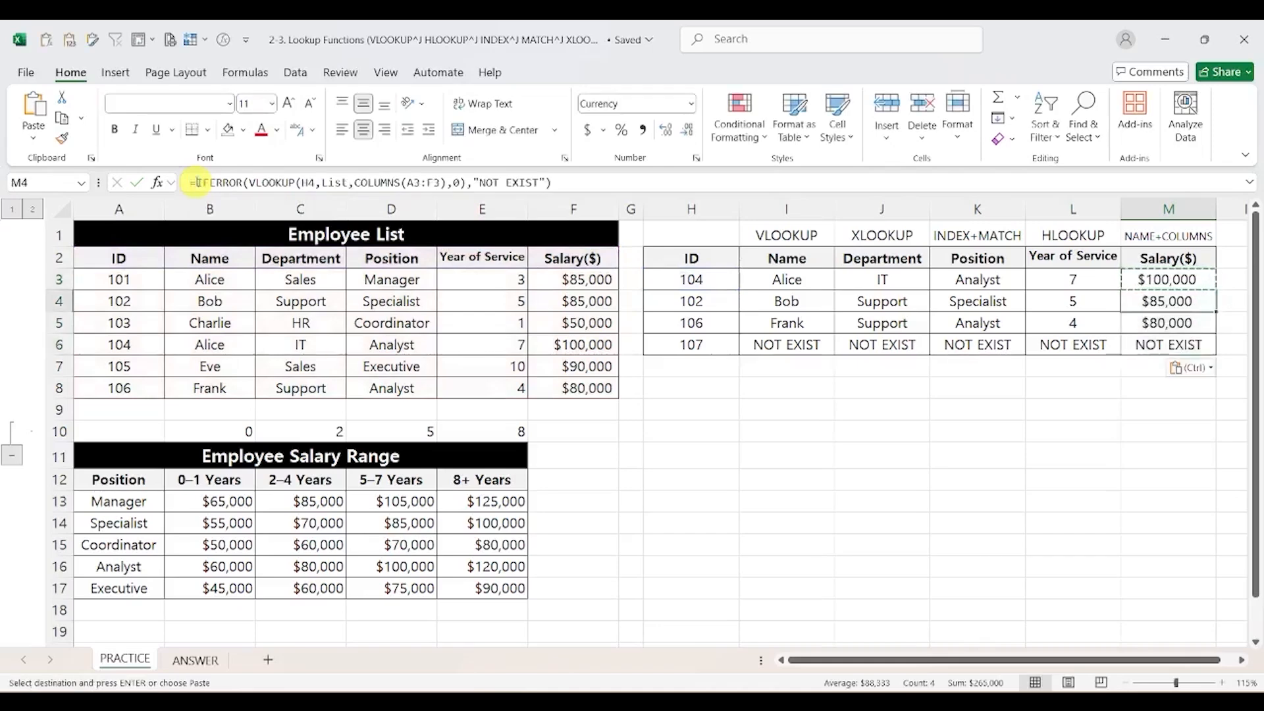
pyautogui.press('Escape')
# Examine the List table argument and the COLUMNS column index in M3's formula.
pyautogui.press('Up')
pyautogui.press('Up')
pyautogui.press('Up')
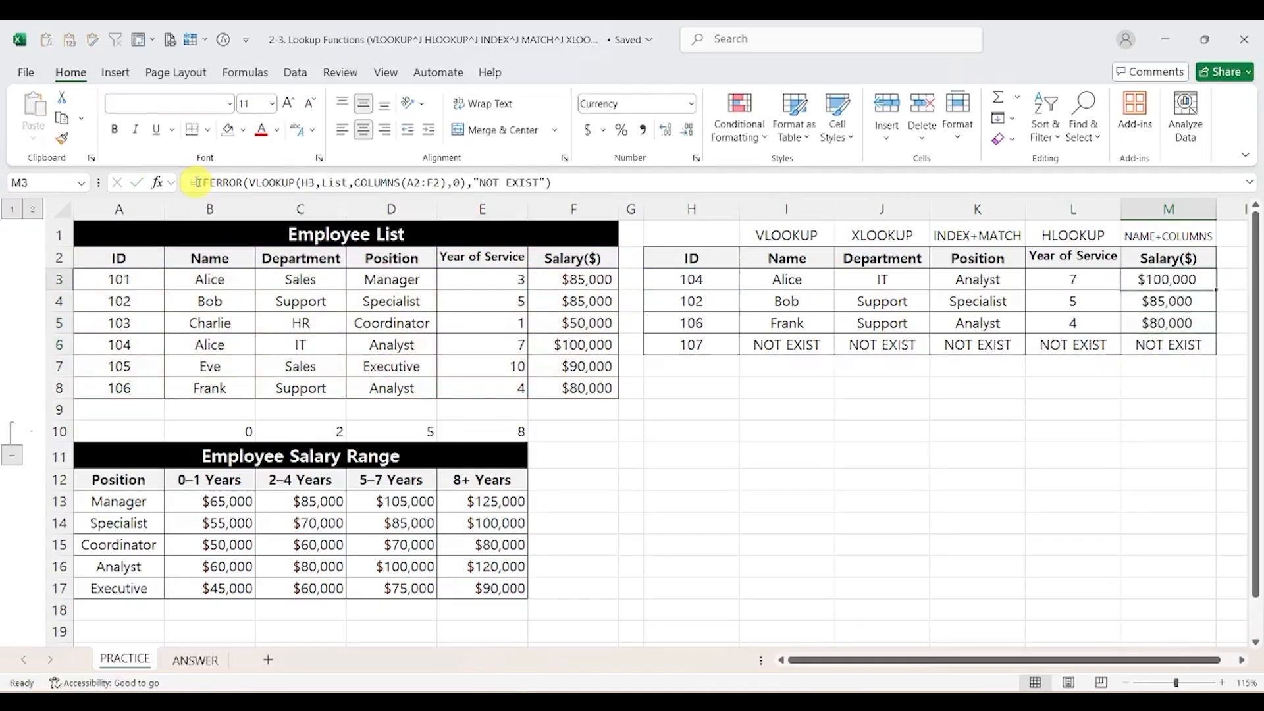
pyautogui.click(323, 183)
pyautogui.click(379, 183)
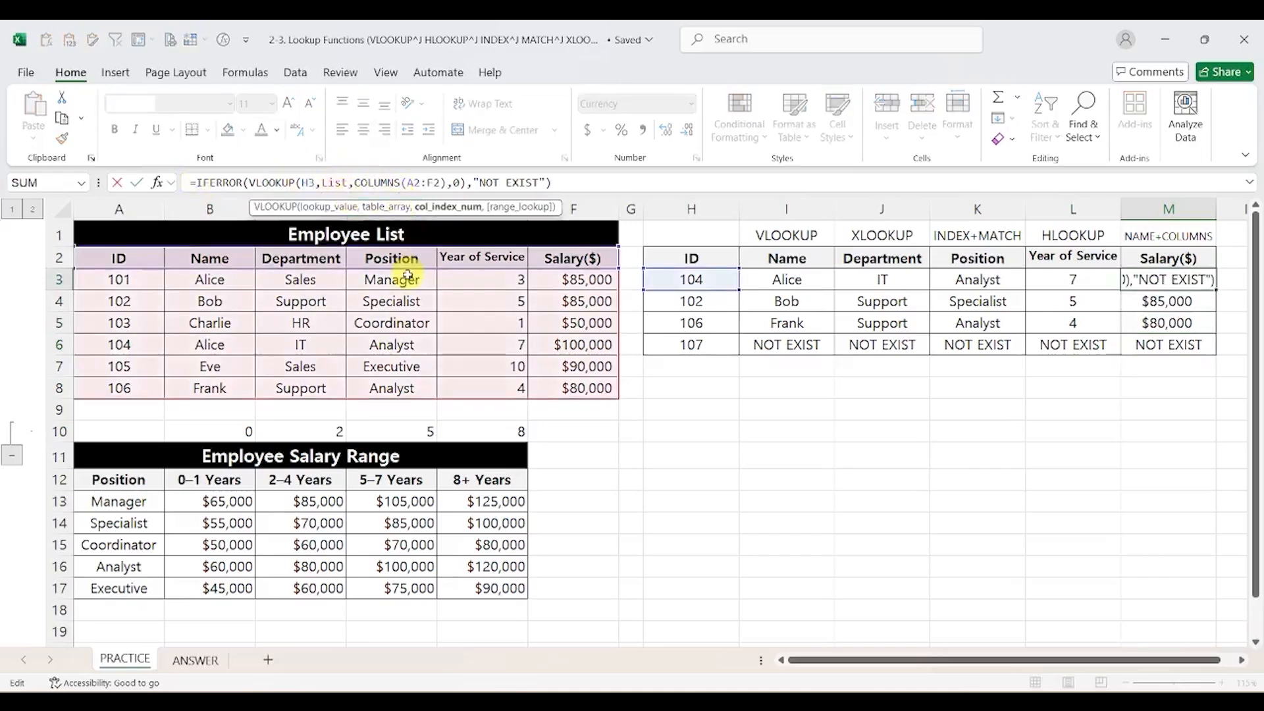
pyautogui.press('Return')
pyautogui.click(1145, 367)
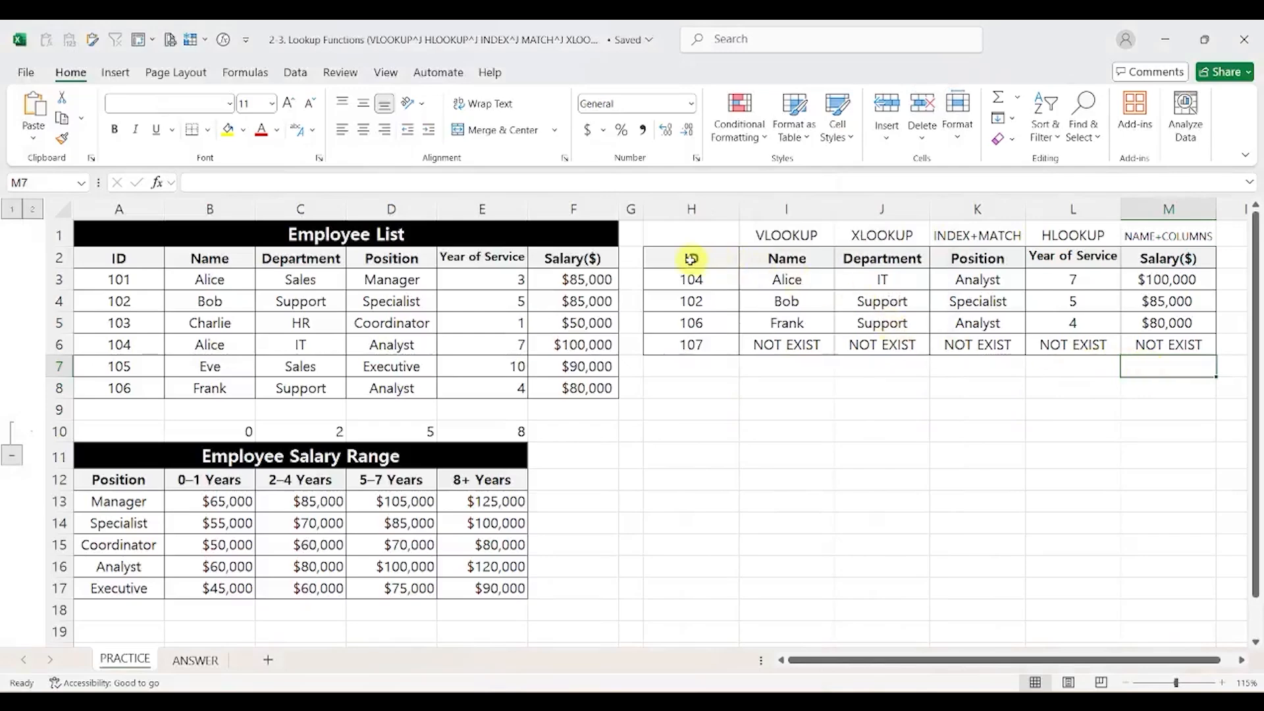
# Start a formula-based conditional formatting rule for H3:M6 with the condition =$I$3="NOT EXIST".
pyautogui.moveTo(690, 280); pyautogui.dragTo(1166, 337)
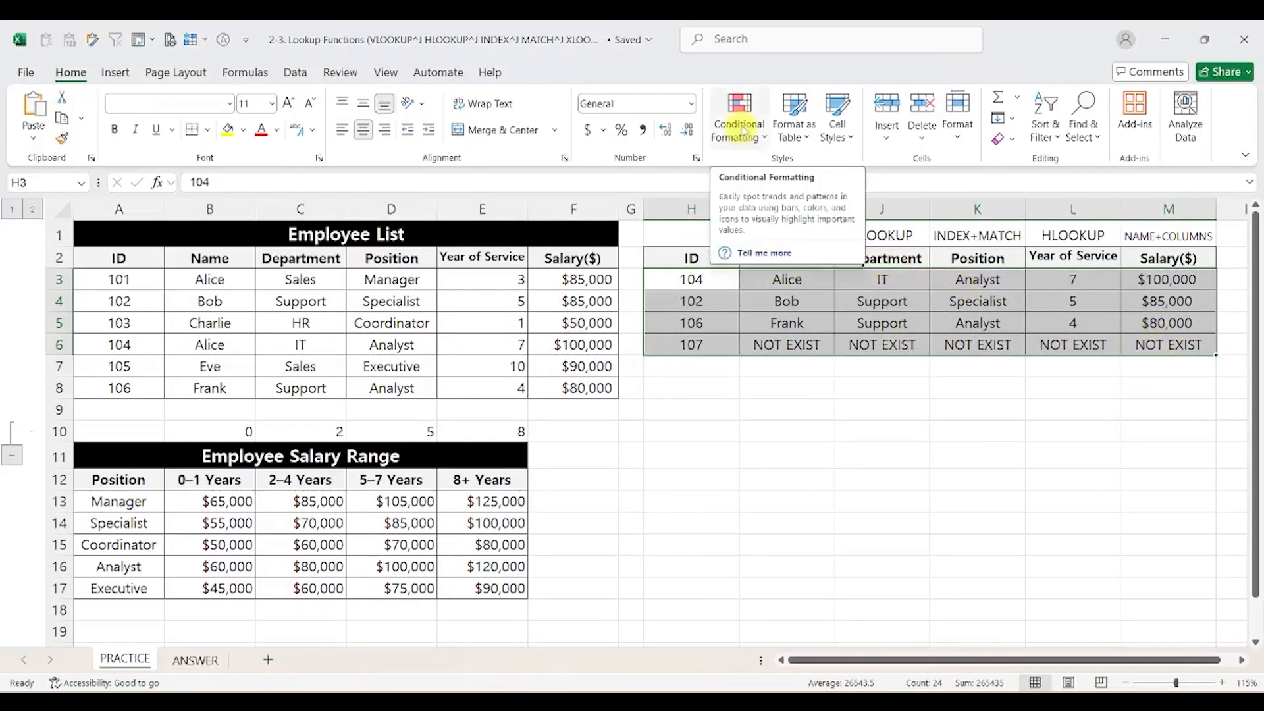
pyautogui.click(741, 131)
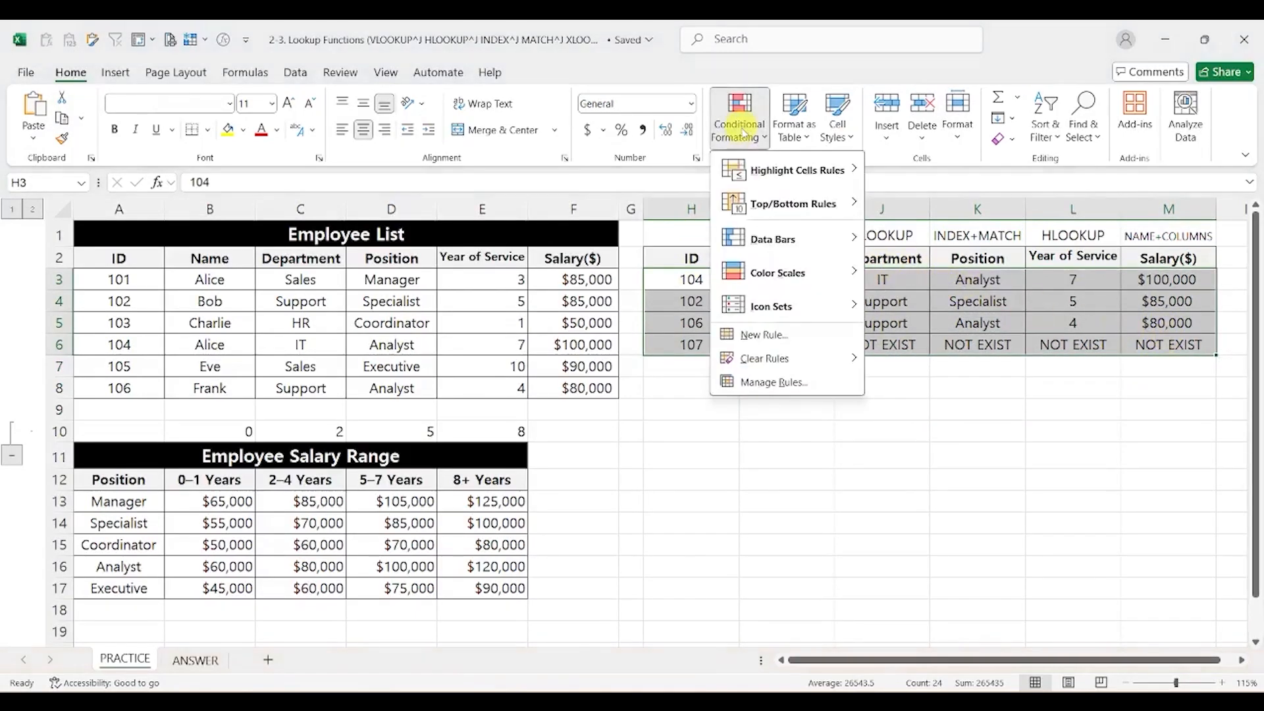
pyautogui.click(763, 334)
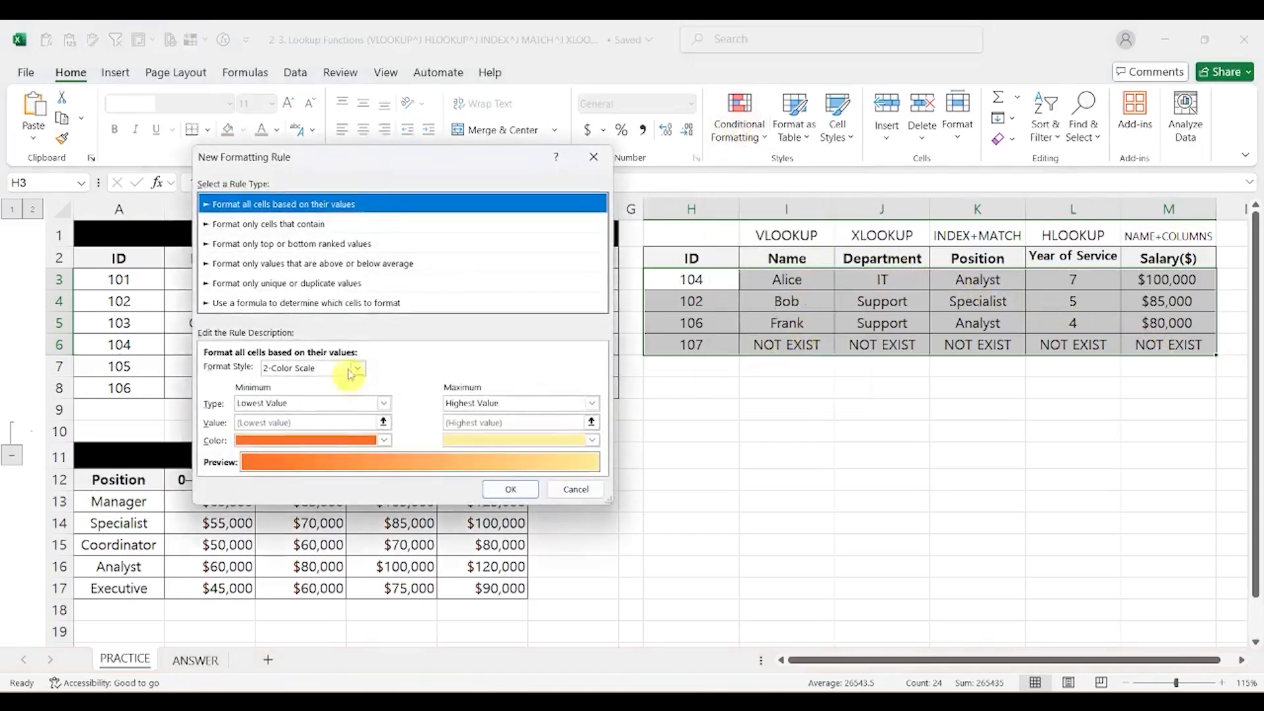
pyautogui.click(337, 304)
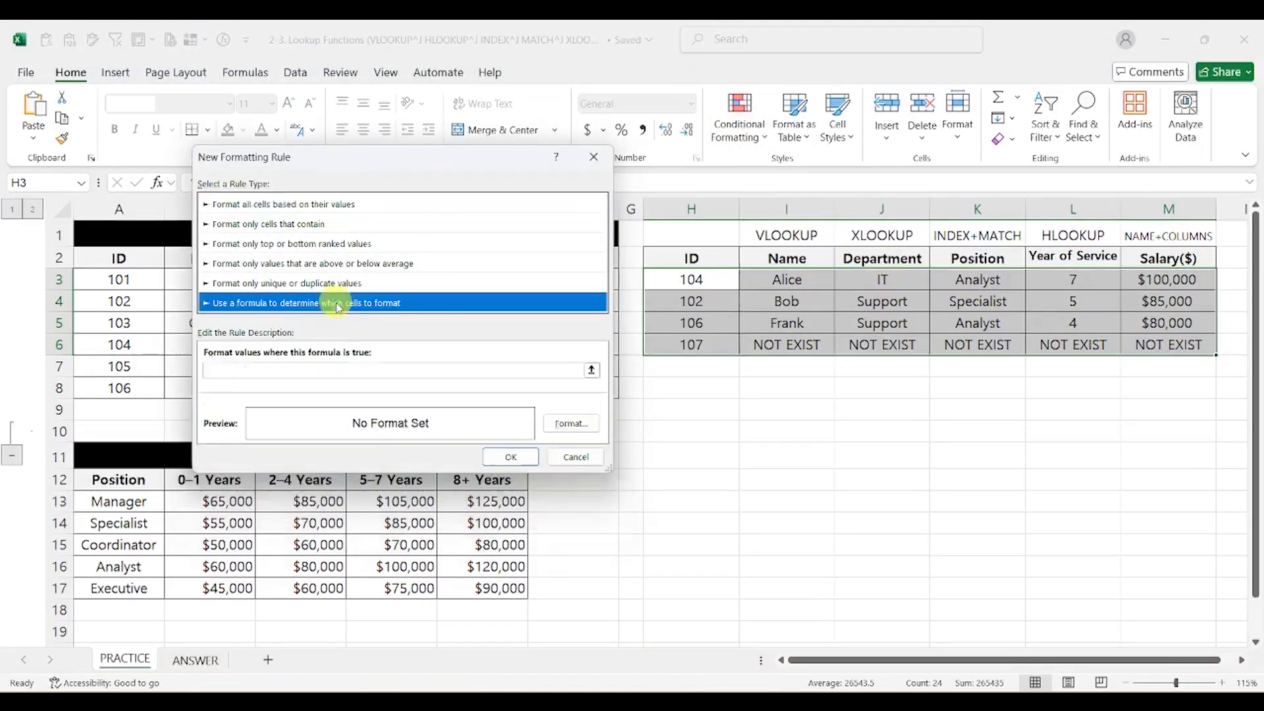
pyautogui.click(296, 370)
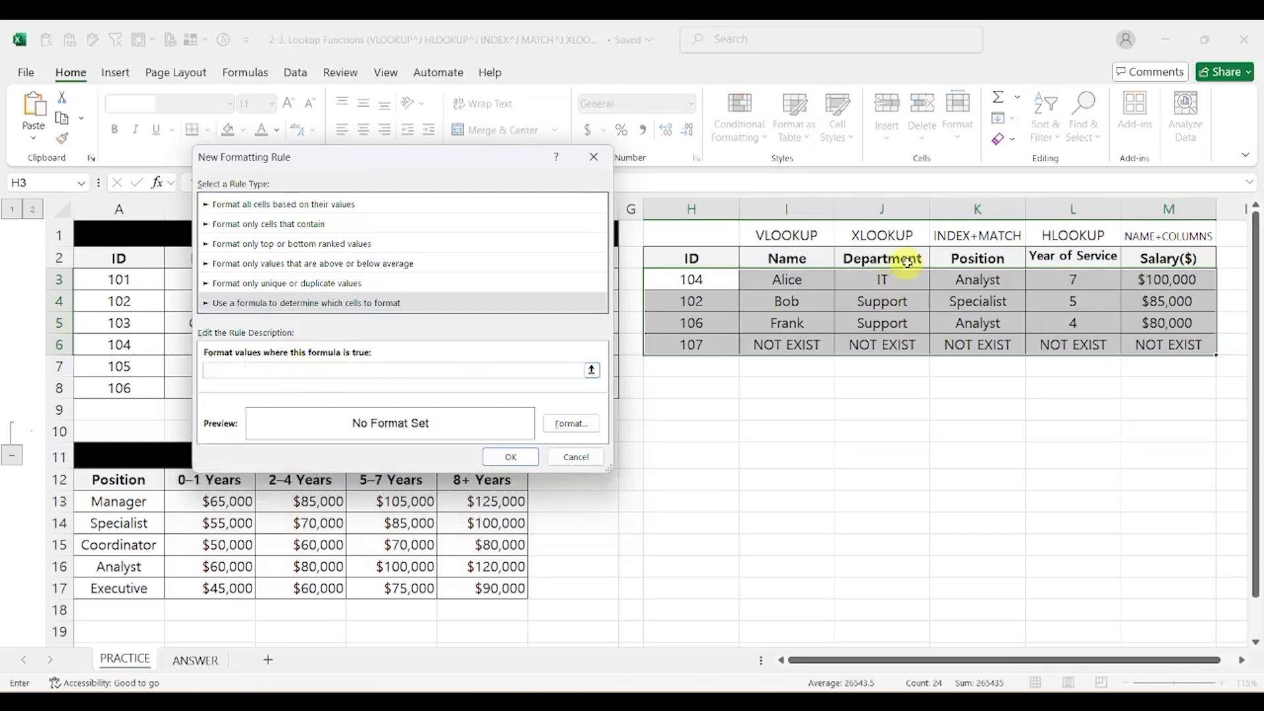
pyautogui.click(804, 279)
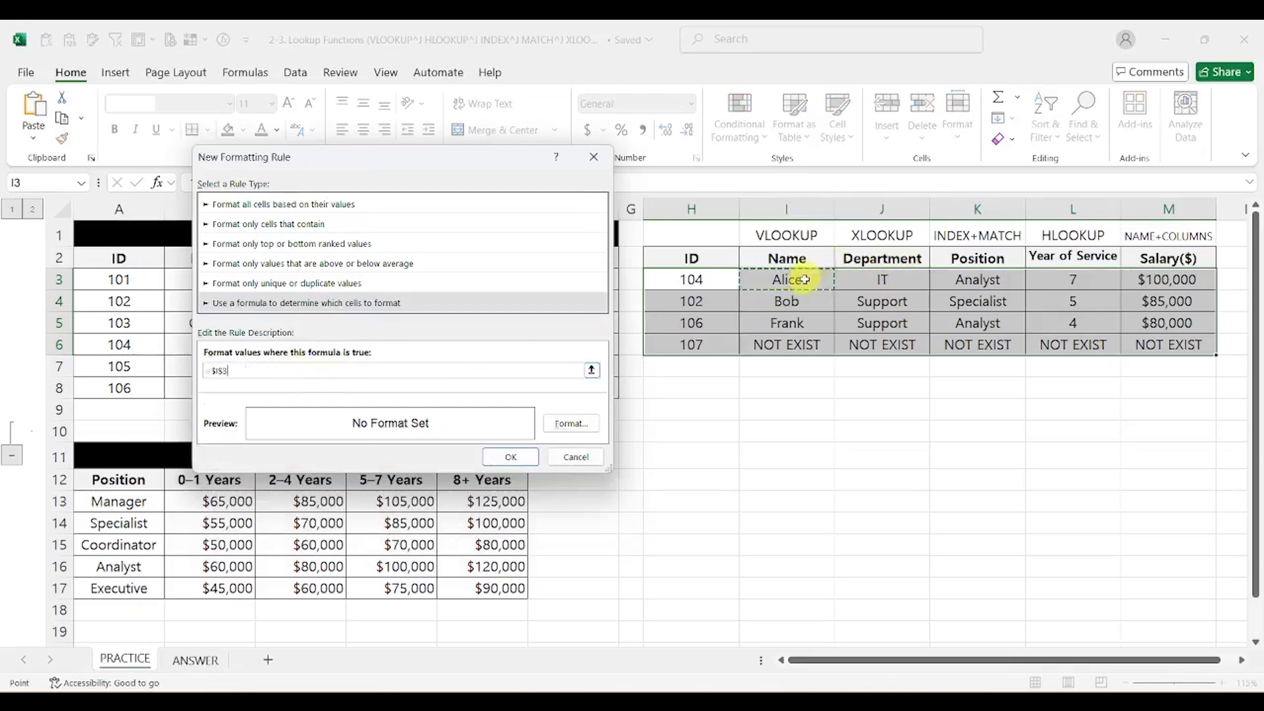
pyautogui.write('="NOT EXIST"')
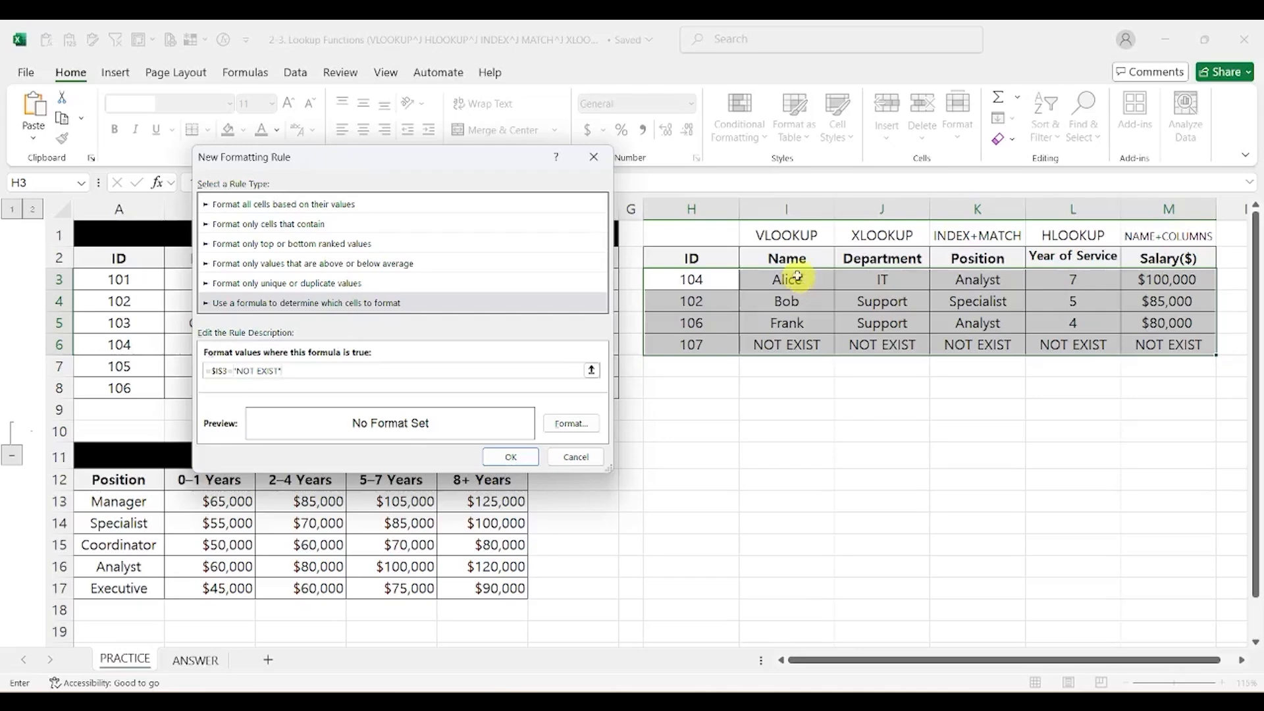
# Set the rule's format to a light gray font with strikethrough.
pyautogui.click(563, 425)
pyautogui.click(484, 258)
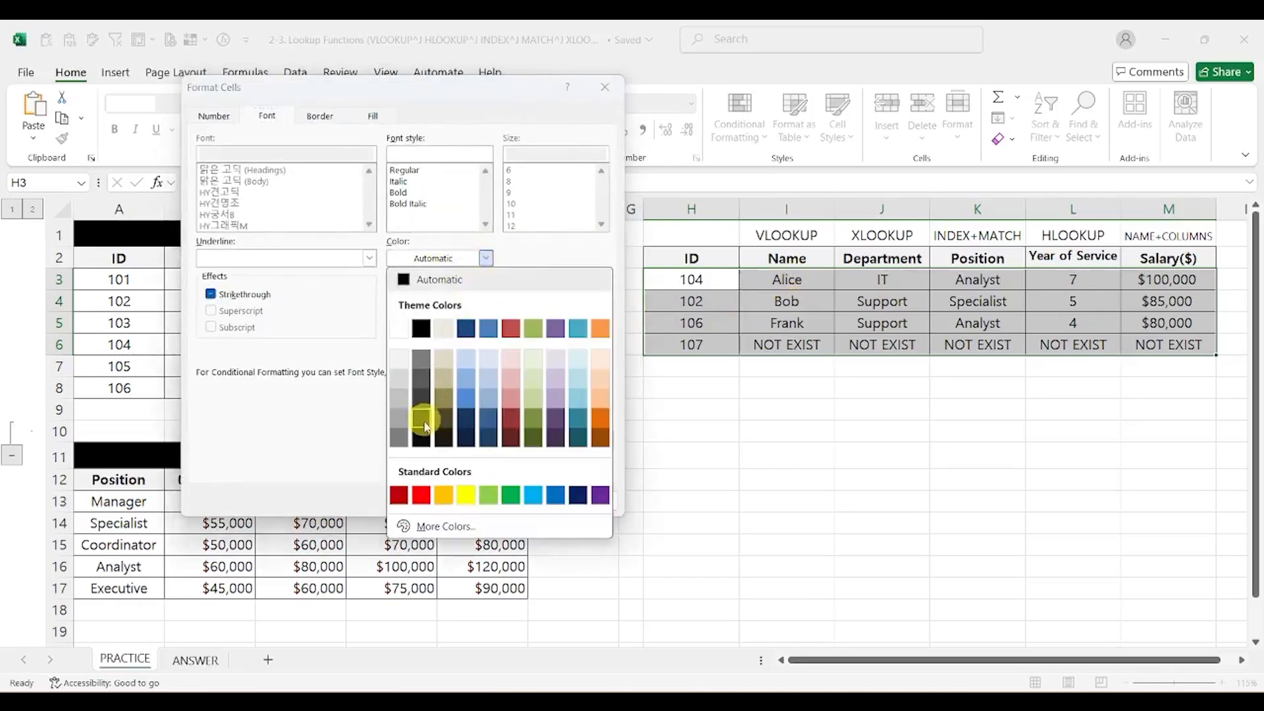
pyautogui.click(398, 385)
pyautogui.click(210, 294)
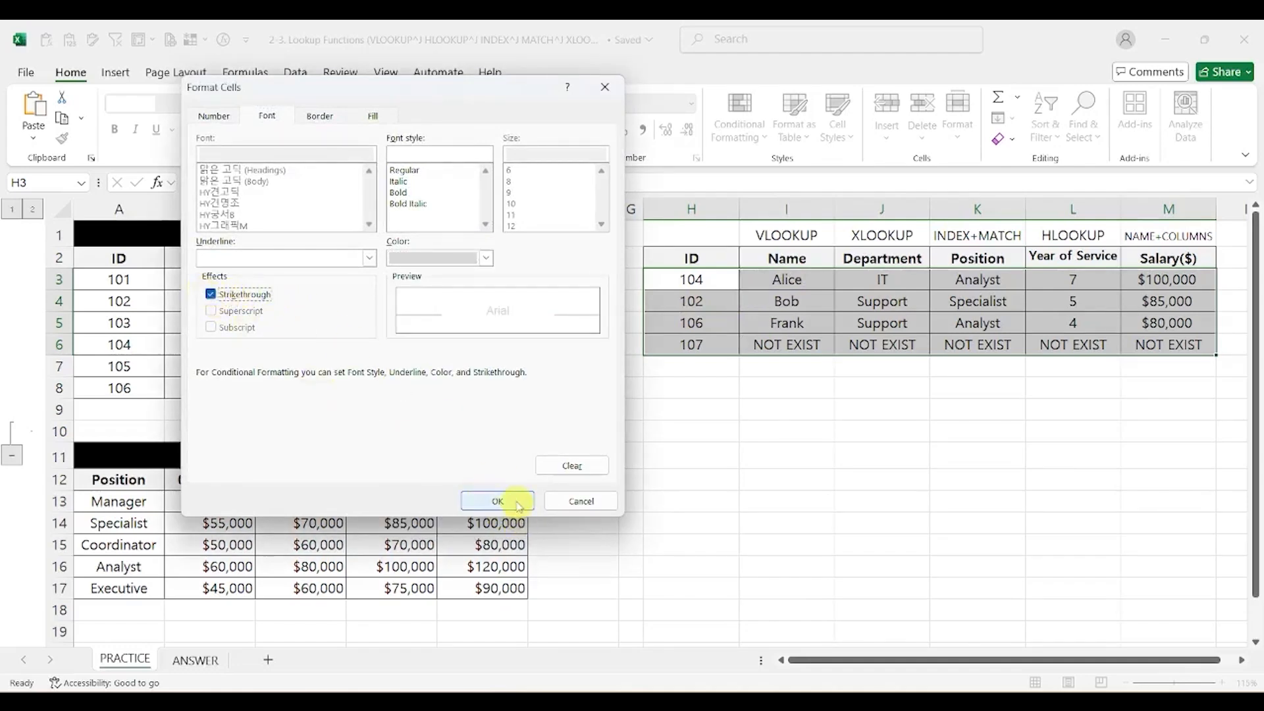
pyautogui.click(517, 501)
# Change the rule's cell reference to $I3 so only the column is locked, and apply the rule.
pyautogui.click(218, 370)
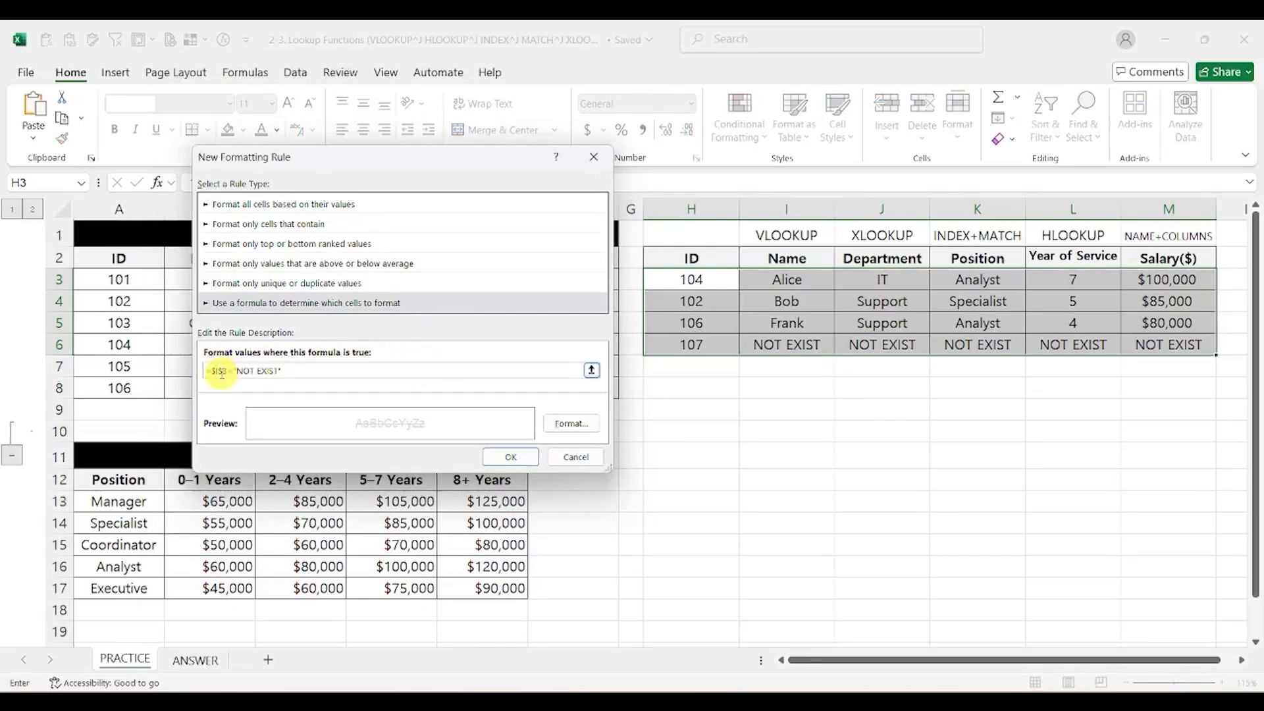
pyautogui.press('F4')
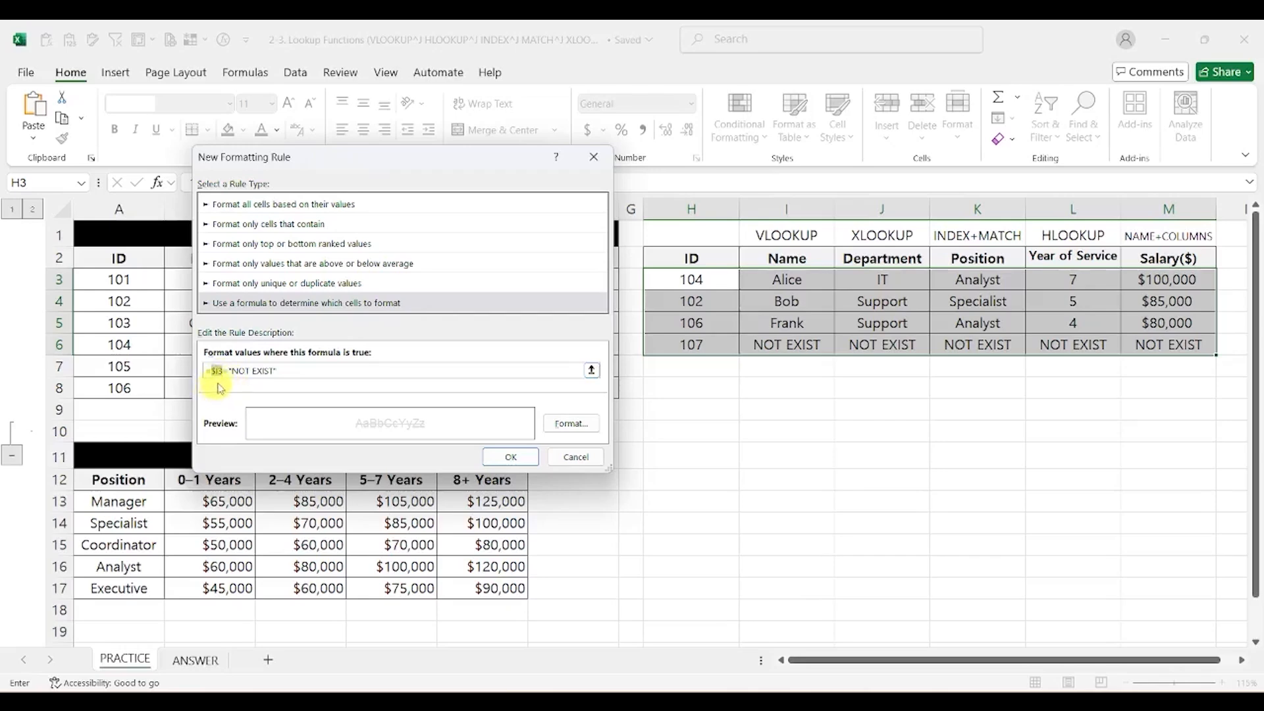
pyautogui.click(508, 457)
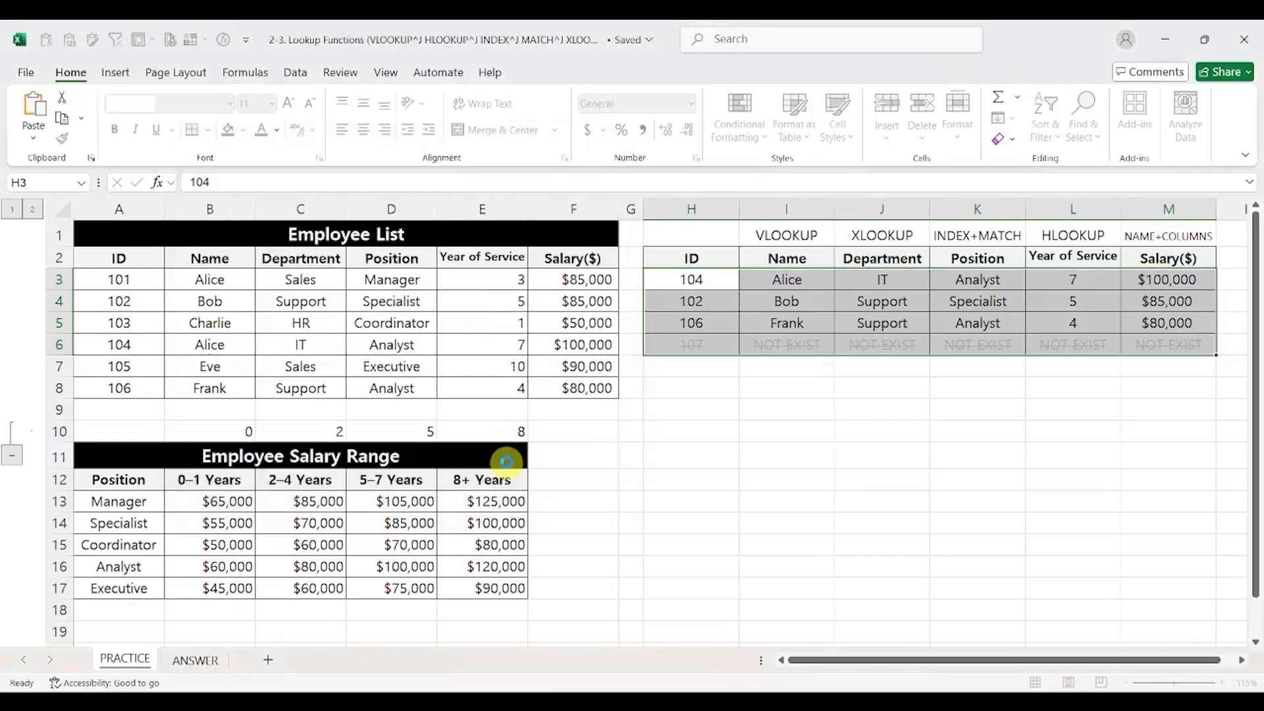
pyautogui.click(790, 383)
# Change the ID in H5 to 108 to test the conditional formatting with a missing employee.
pyautogui.click(704, 349)
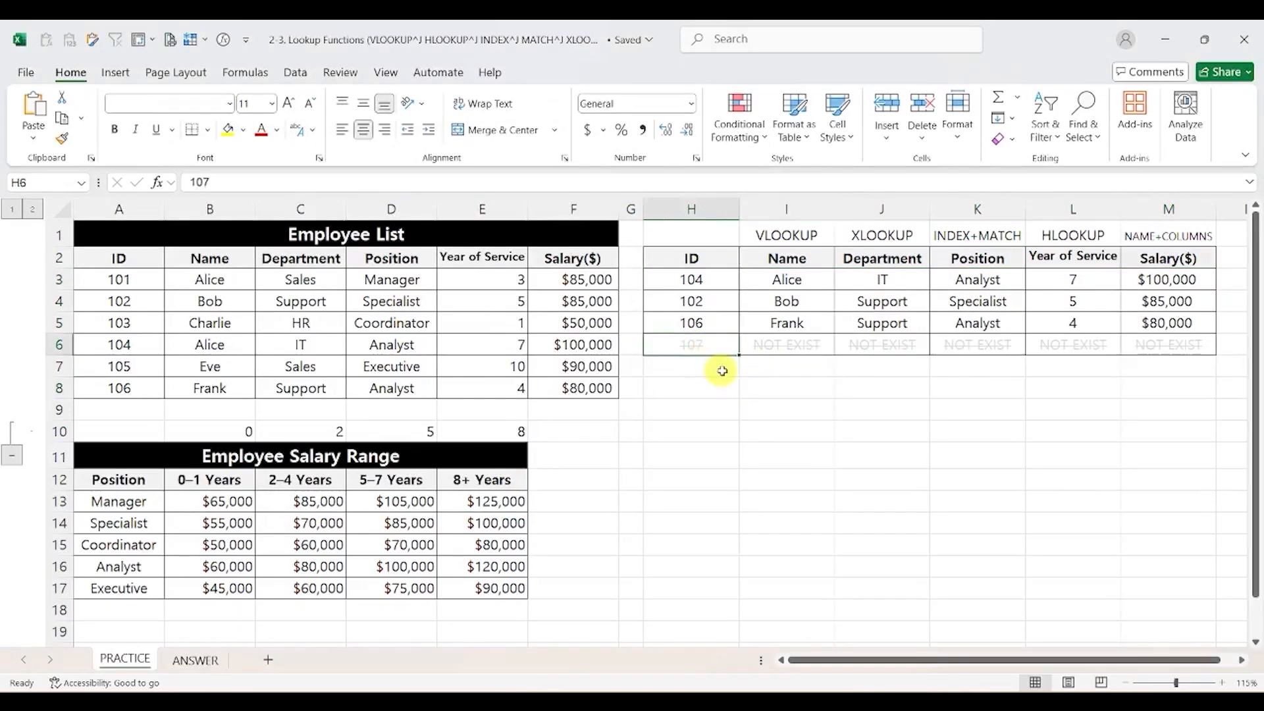
pyautogui.press('Up')
pyautogui.write('1')
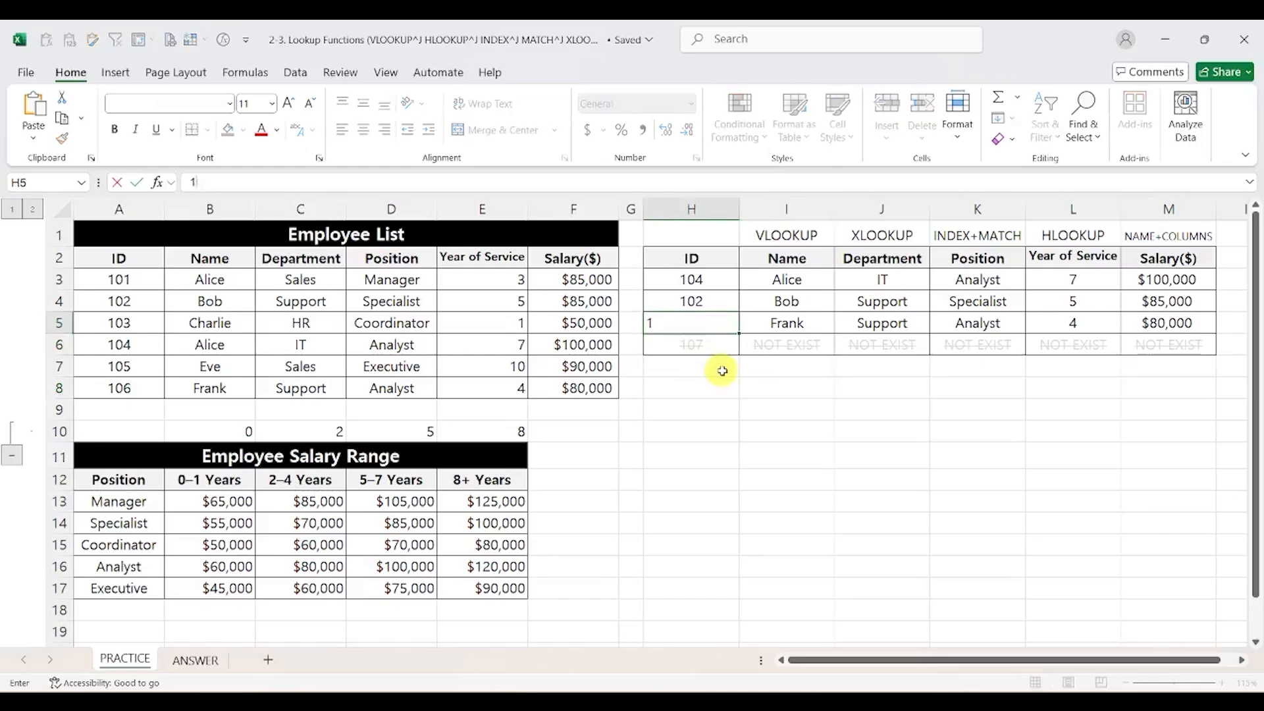
pyautogui.write('08')
pyautogui.press('Return')
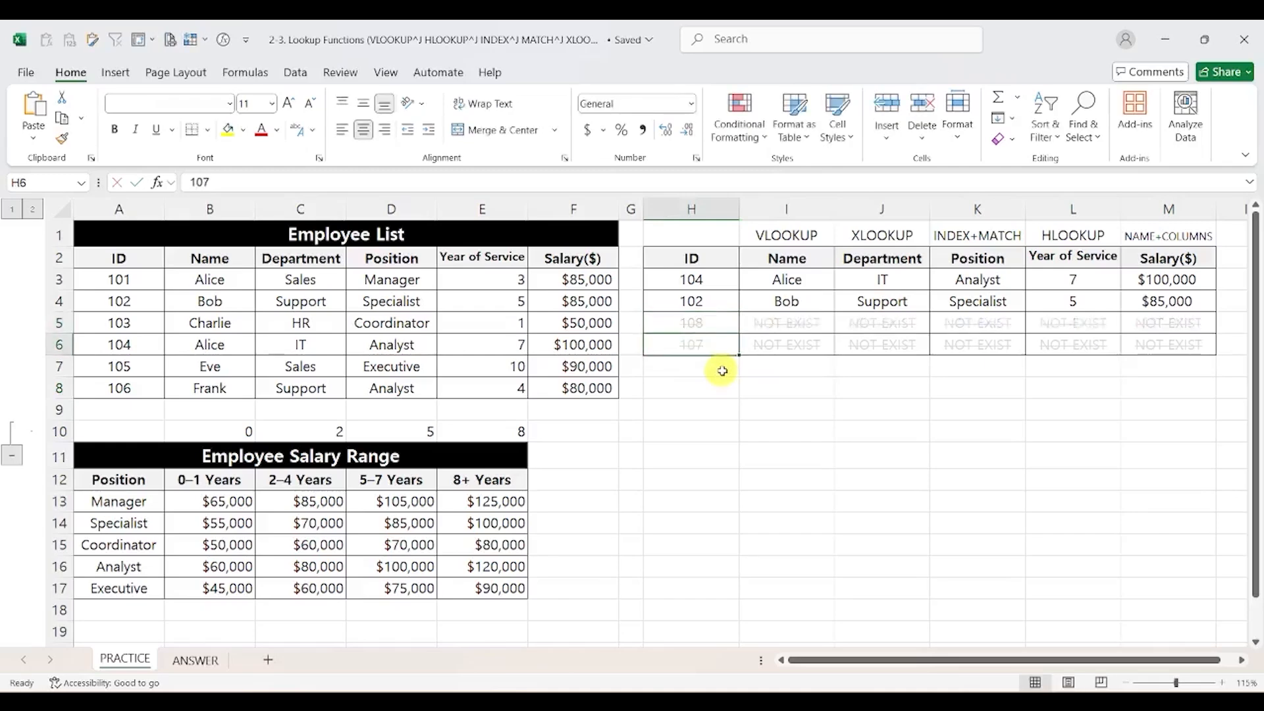
# Set the ID in H5 to 103 and select the row H5:M5 to check its lookup results.
pyautogui.press('Up')
pyautogui.write('1')
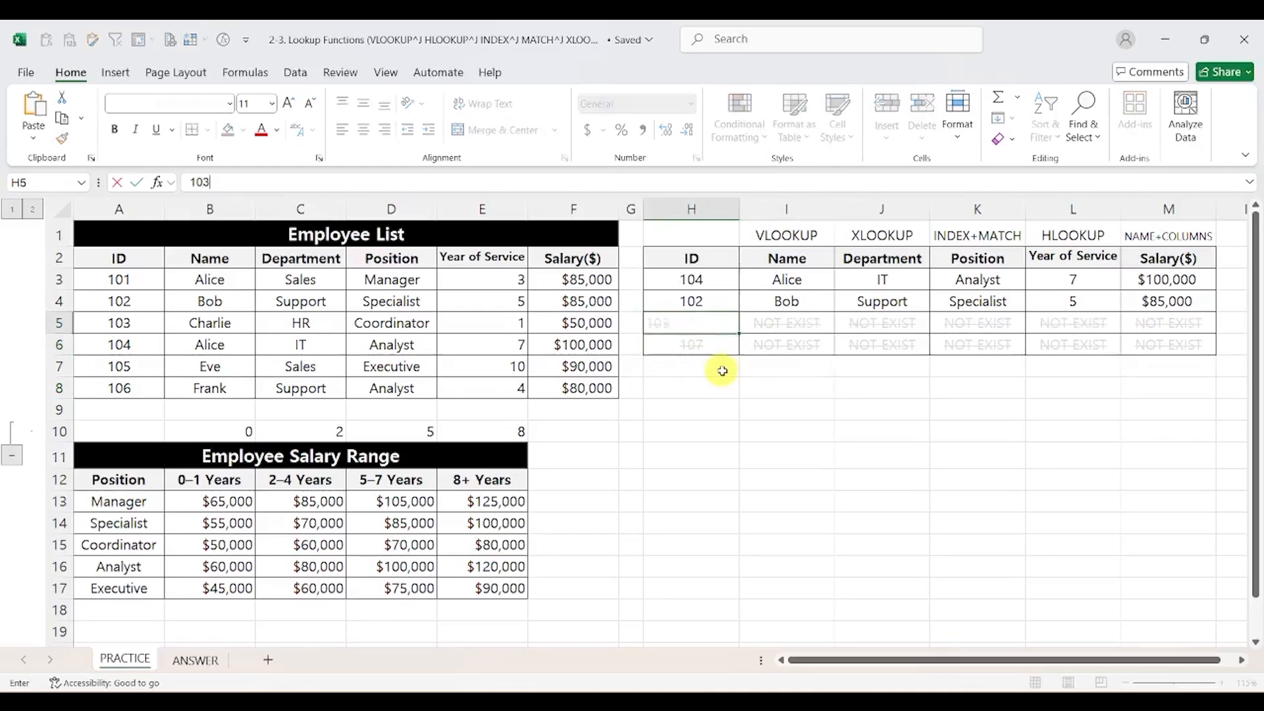
pyautogui.press('Return')
pyautogui.press('Up')
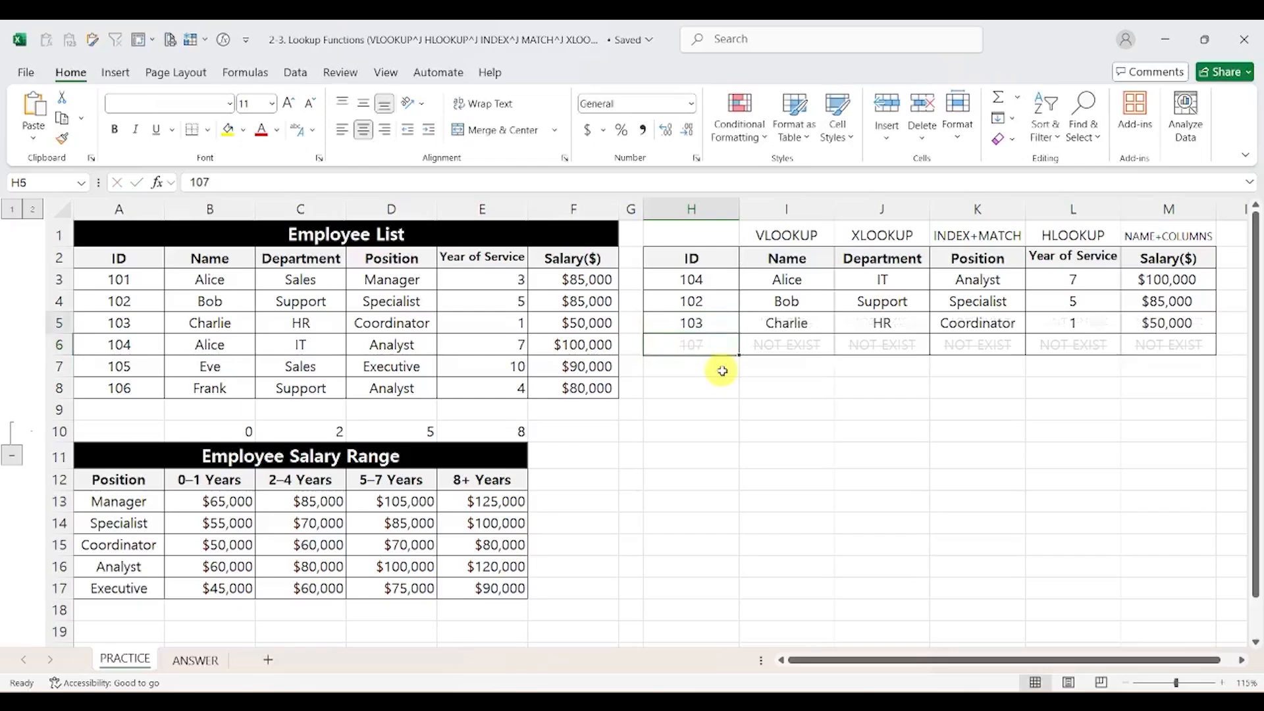
pyautogui.hotkey('shift', 'Right')
pyautogui.hotkey('shift', 'Right')
pyautogui.hotkey('shift', 'Right')
pyautogui.hotkey('shift', 'Right')
pyautogui.hotkey('shift', 'Right')
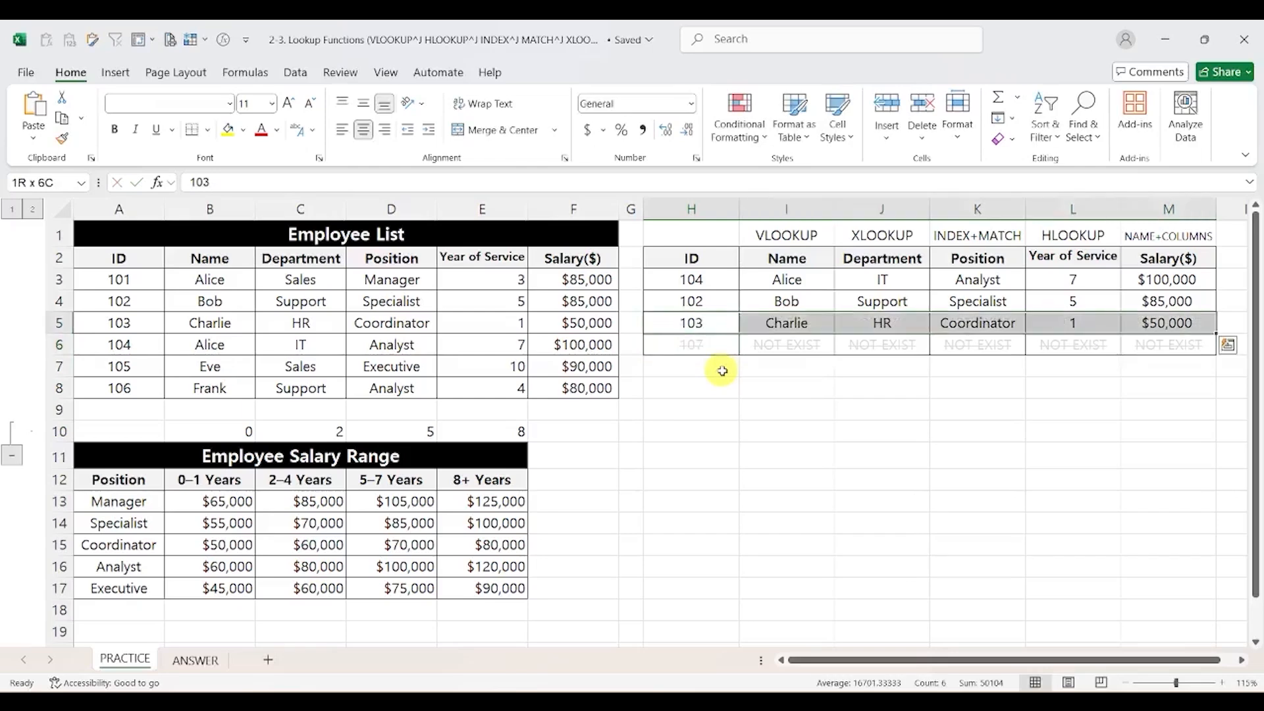